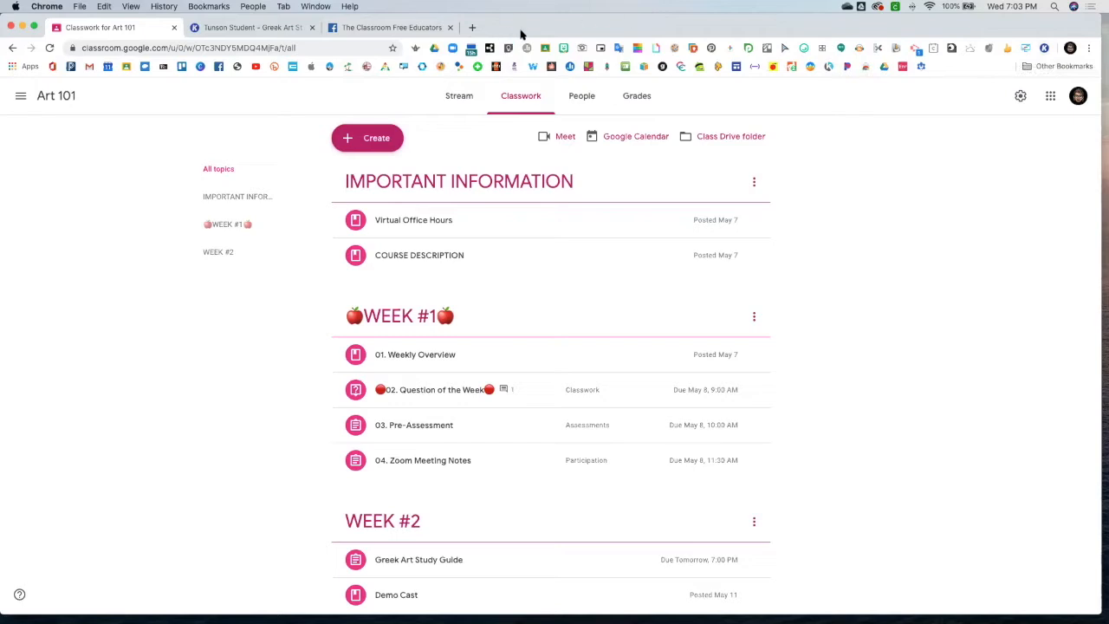
- Search Google for "multiplication worksheet" in a new browser tab
left_click(472, 28)
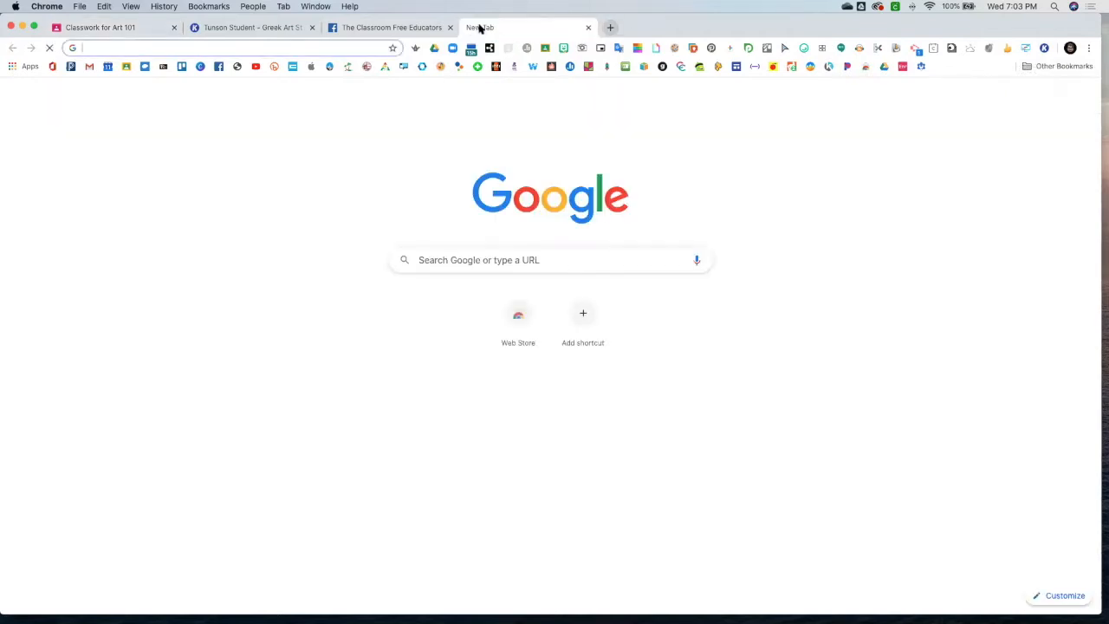
type("mu")
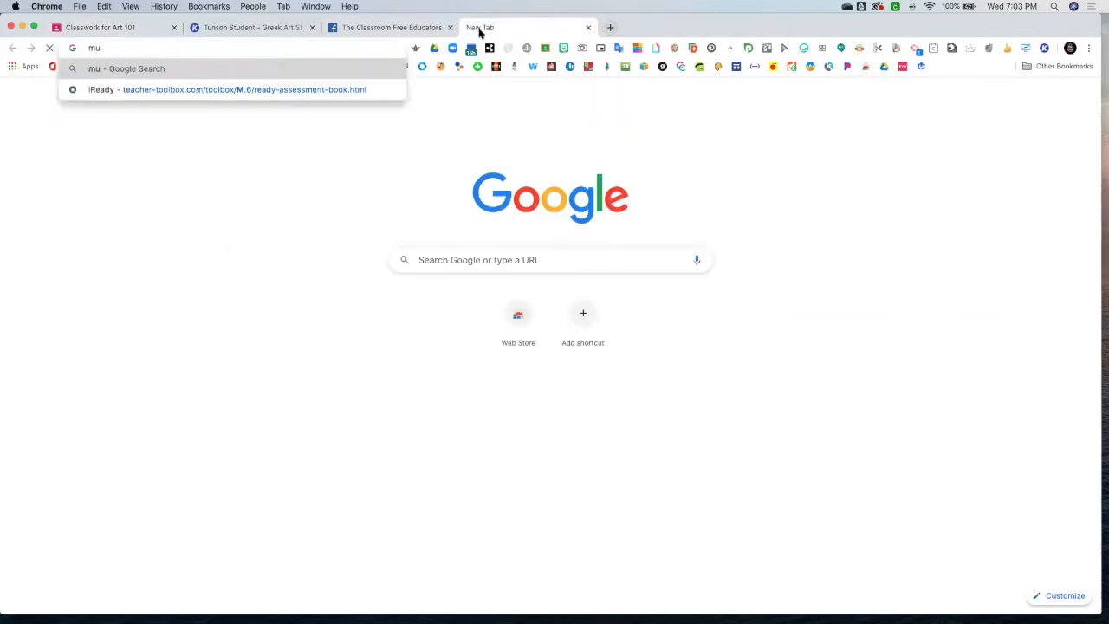
type("ltipli")
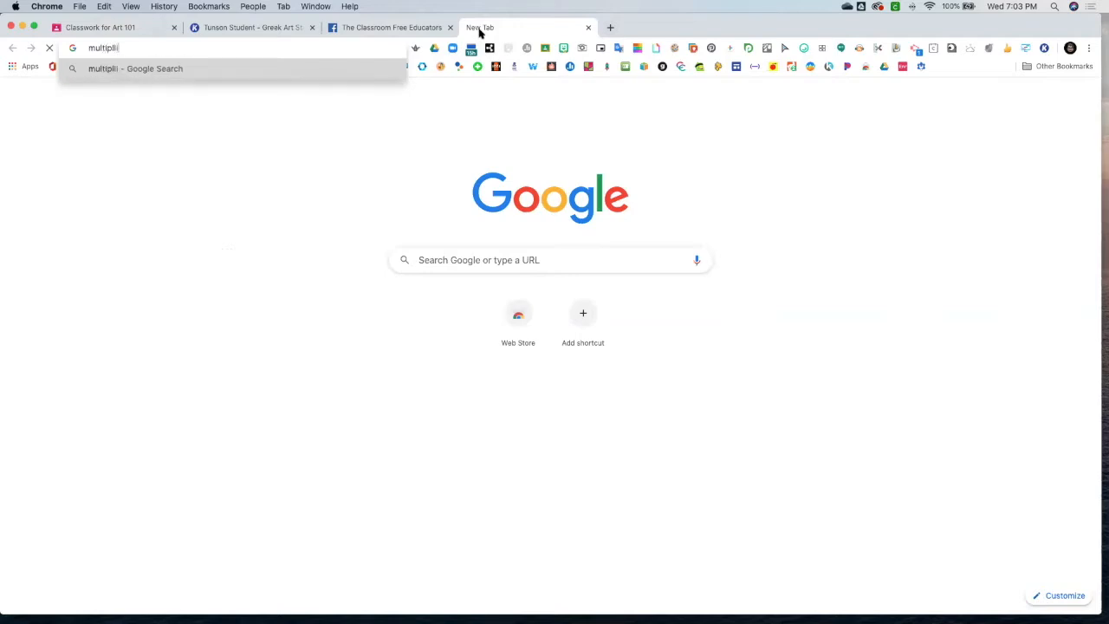
type("cation ")
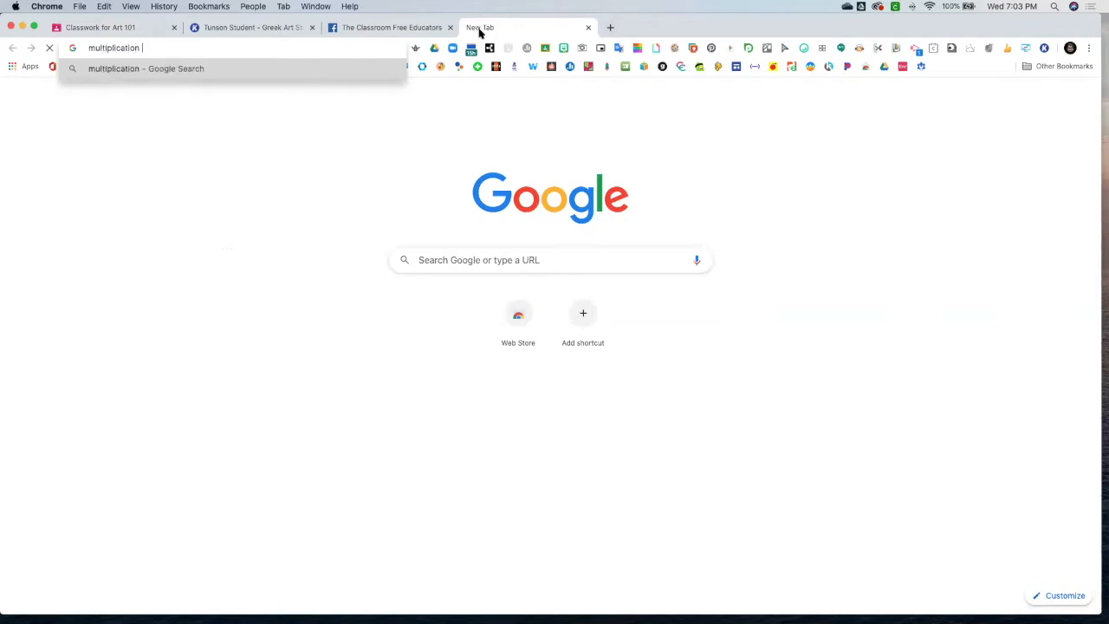
type("worksheet")
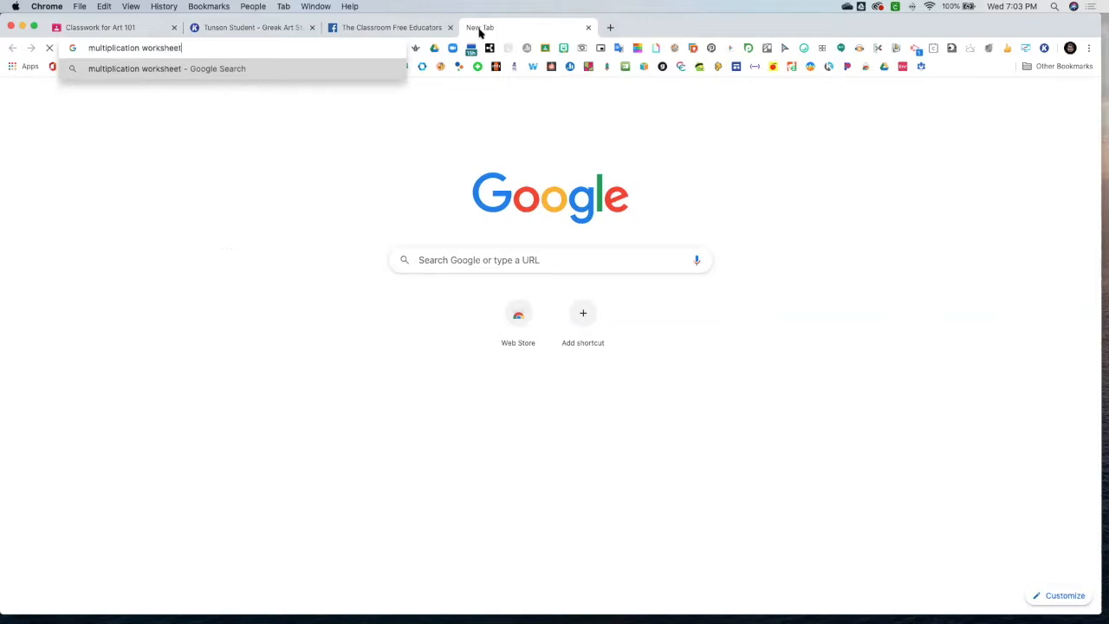
key("Return")
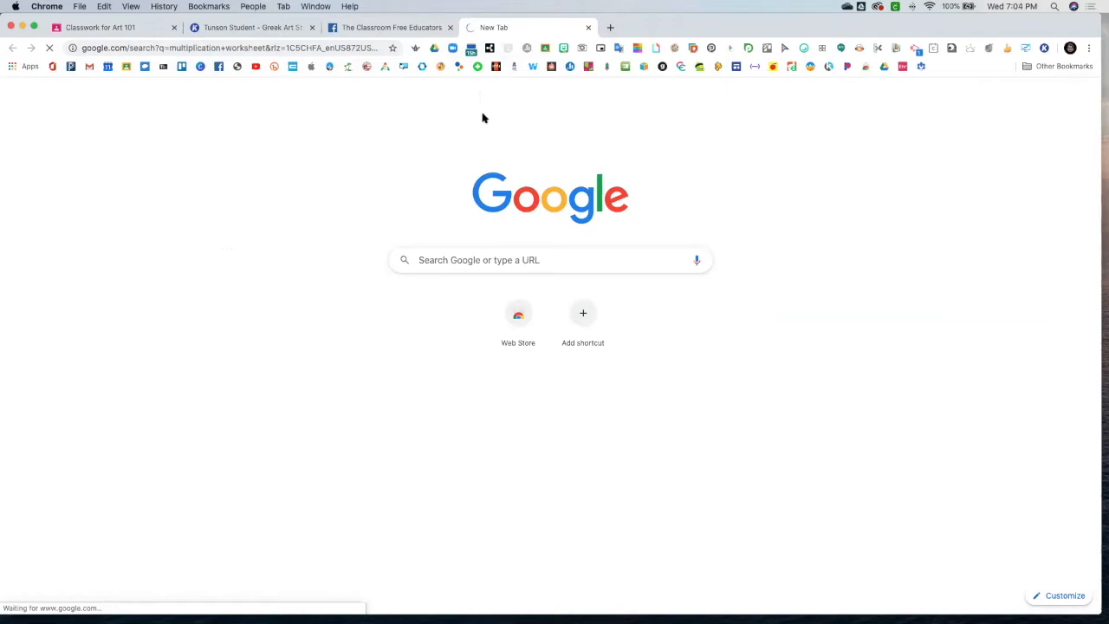
left_click(929, 7)
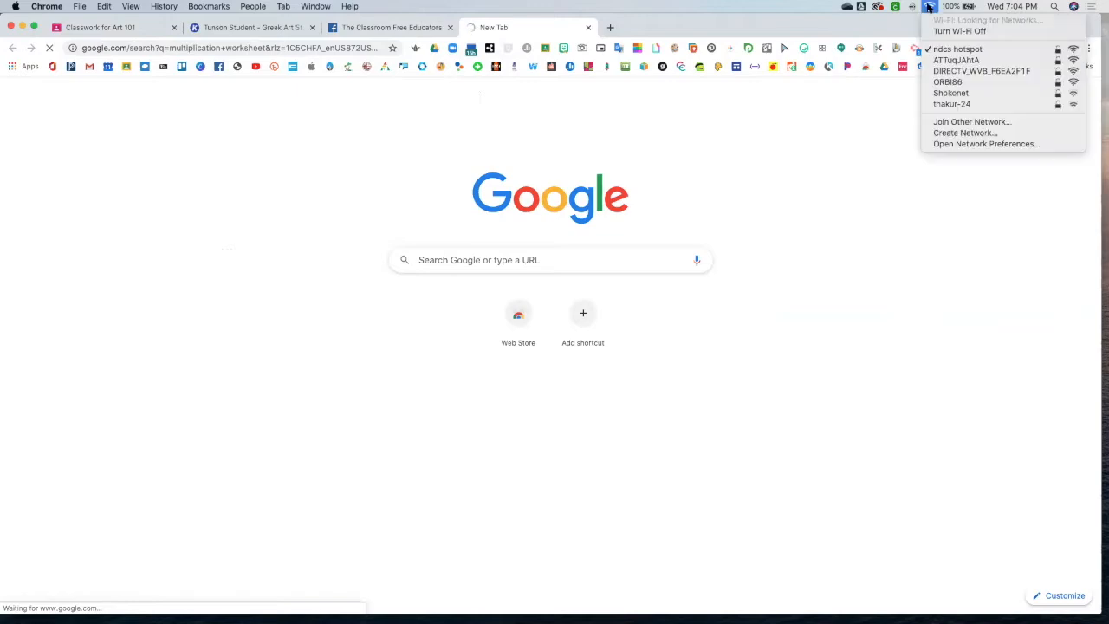
left_click(929, 7)
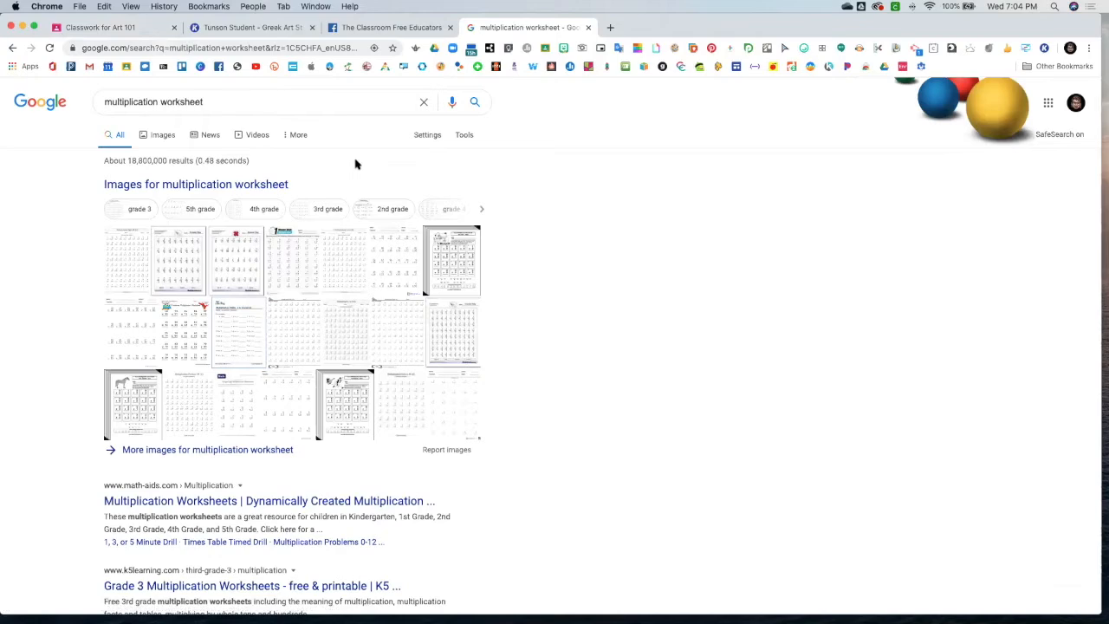
- Look over the web and image results for multiplication worksheets, ending on the general results
scroll(336, 205, "down", 1)
scroll(336, 205, "up", 1)
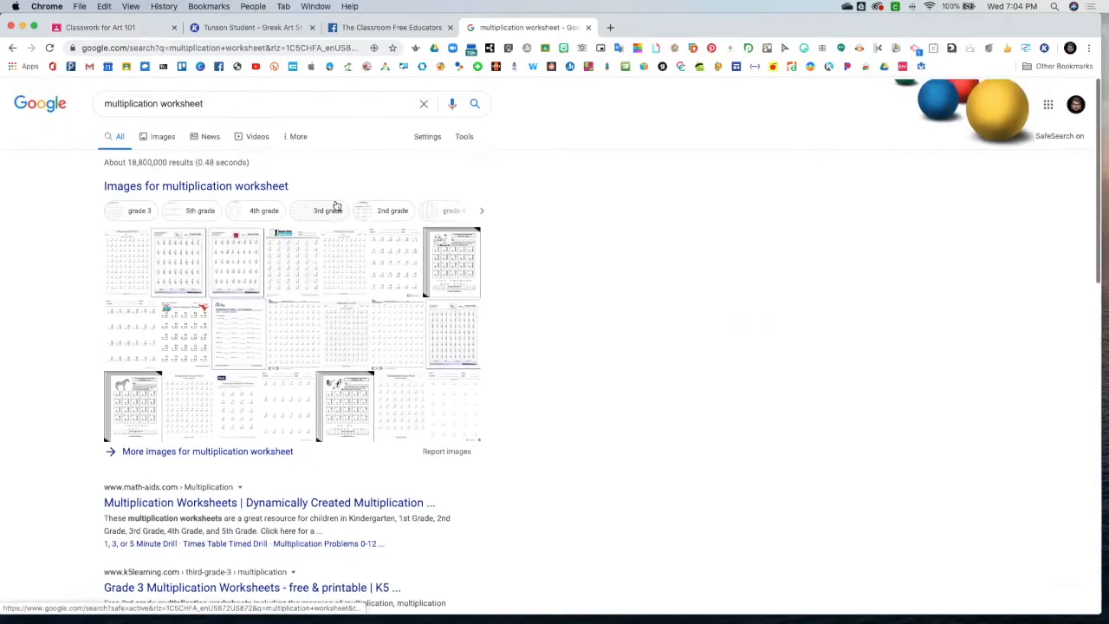
left_click(335, 207)
left_click(158, 136)
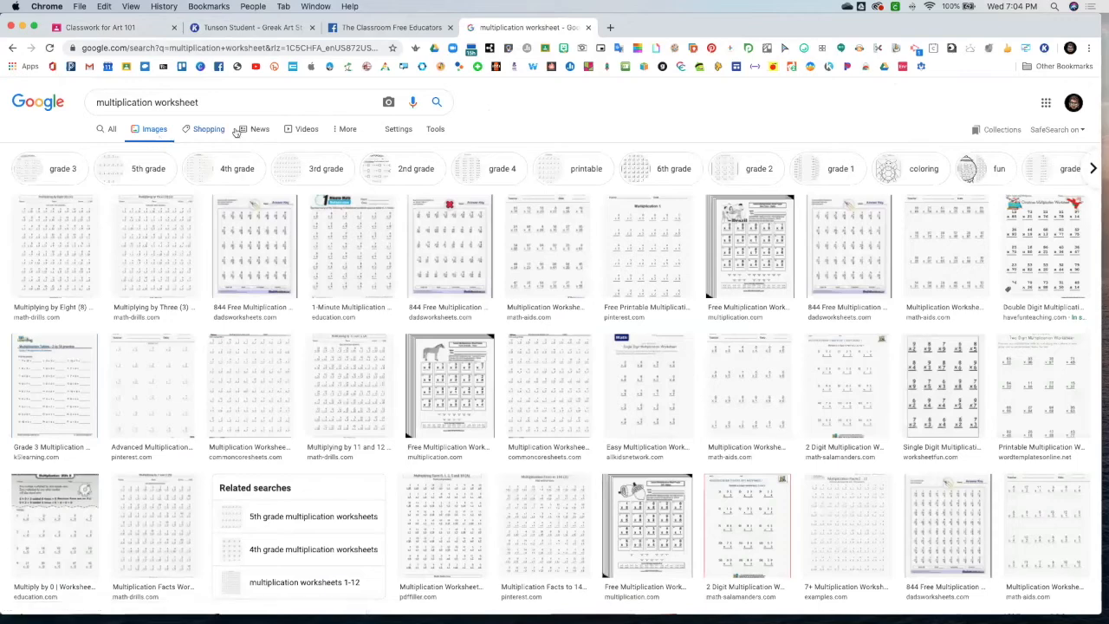
left_click(241, 104)
left_click(110, 131)
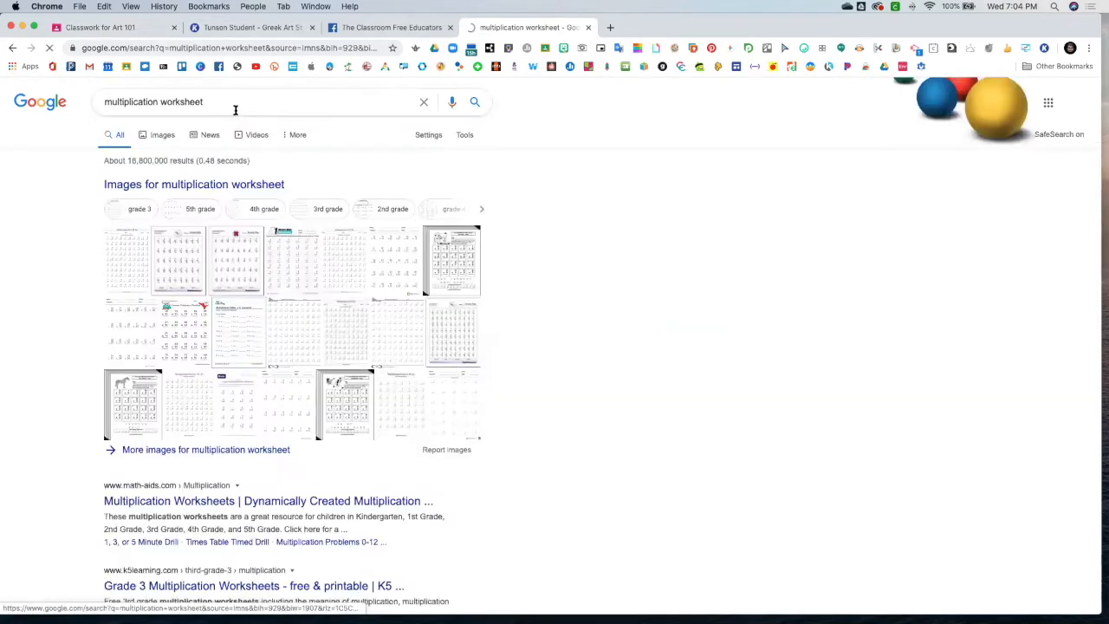
- Search for the suggested "multiplication worksheets grade 3 pdf" and open the K5 Learning "Multiplication Tables - 2 to 5 practice" image
left_click(236, 106)
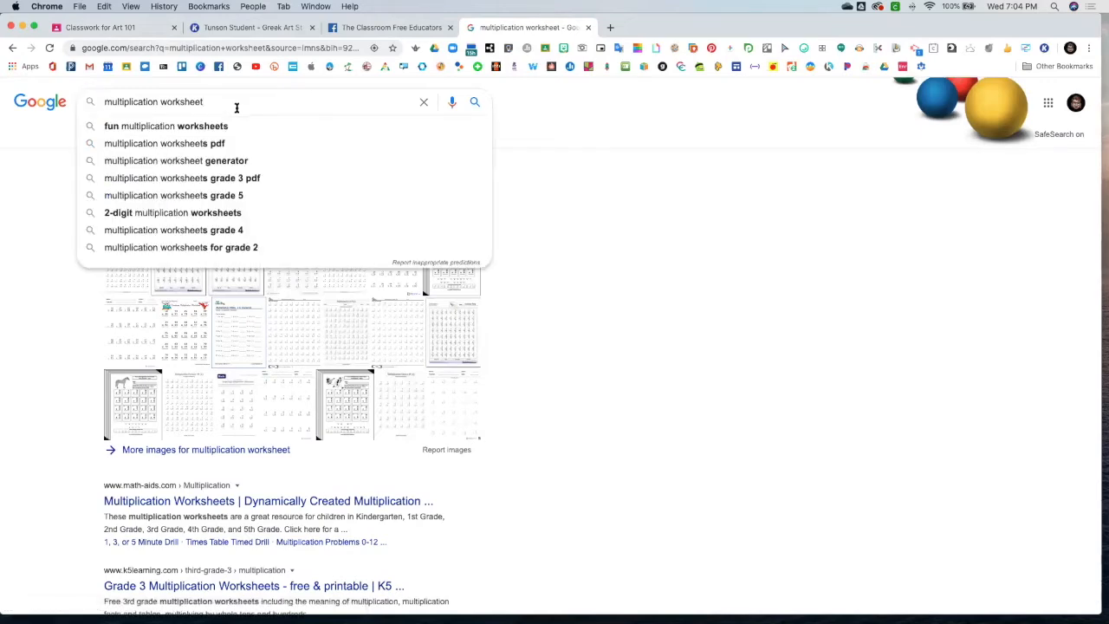
left_click(224, 178)
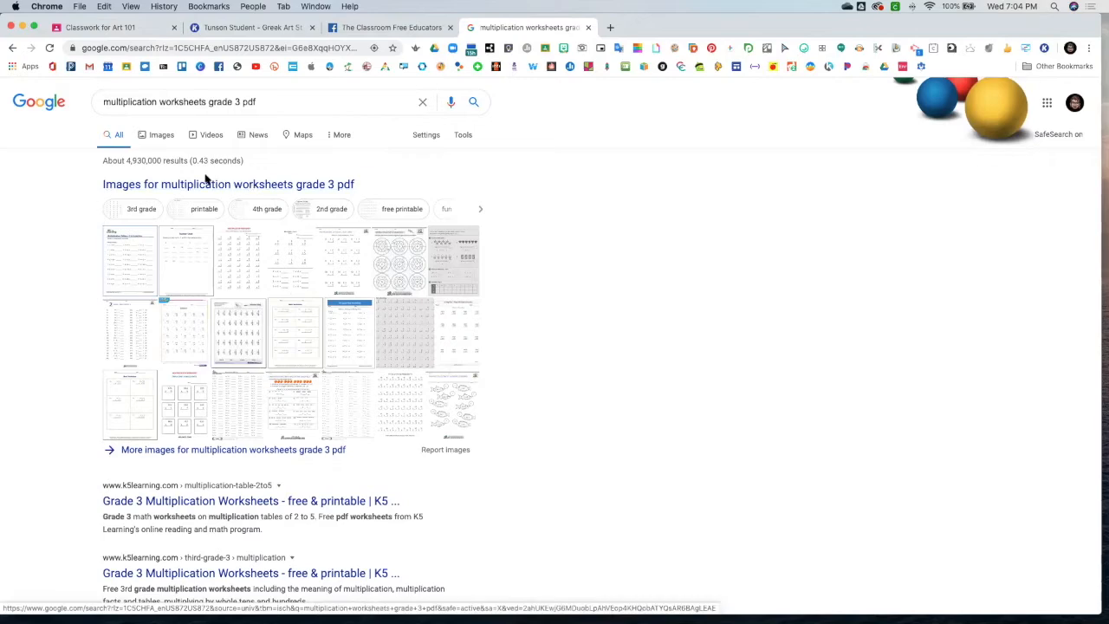
left_click(139, 266)
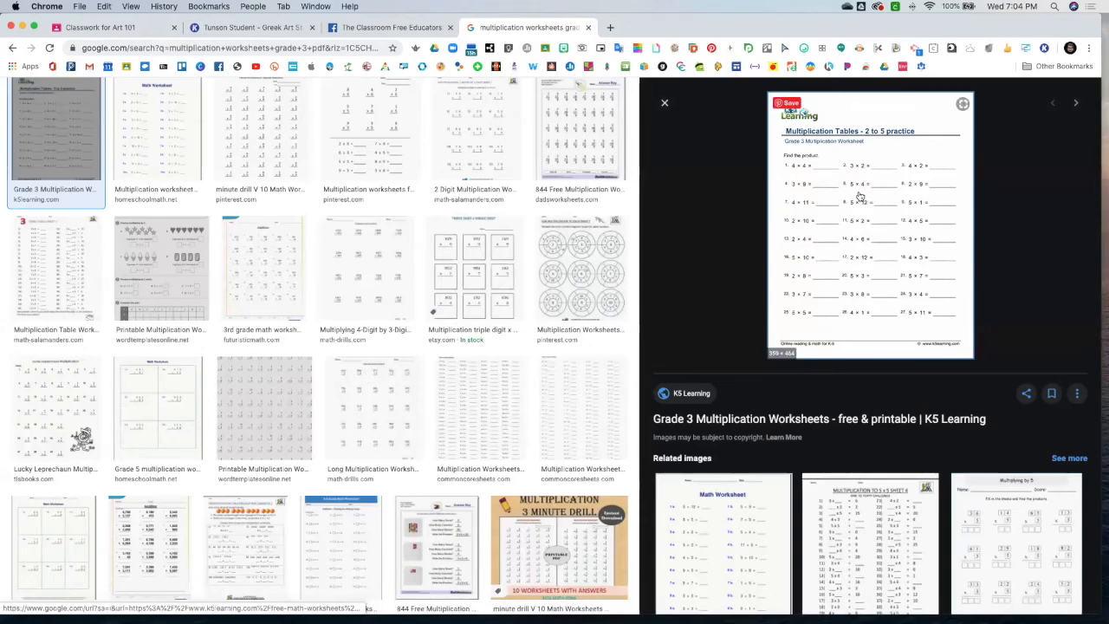
- Save the previewed worksheet image to Google Drive, granting the Drive extension account access, and dismiss the save window
right_click(859, 196)
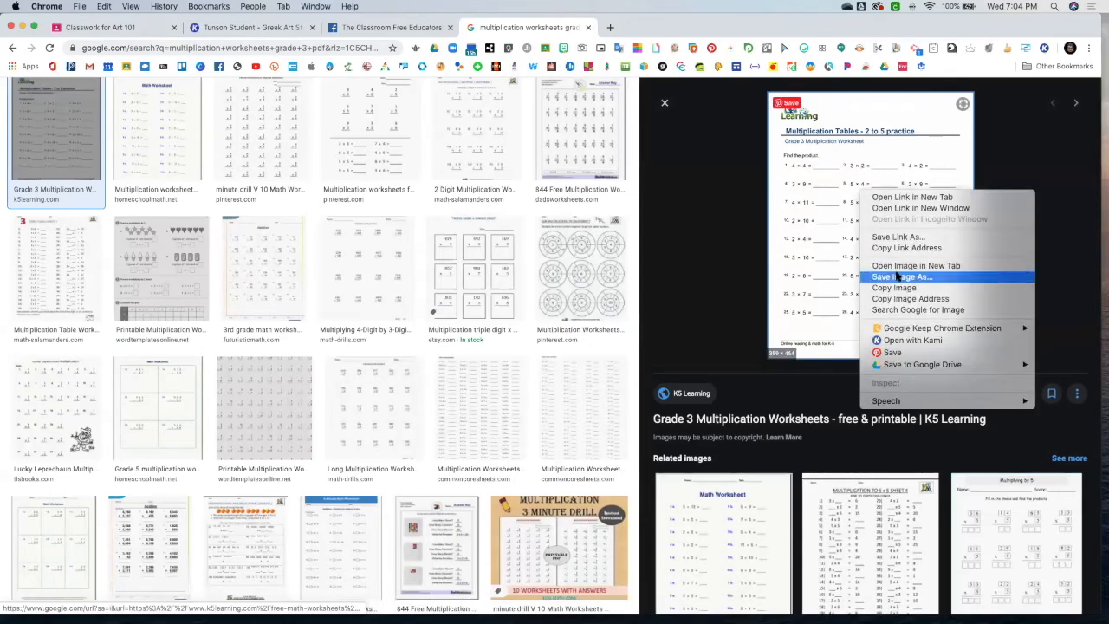
mouse_move(915, 368)
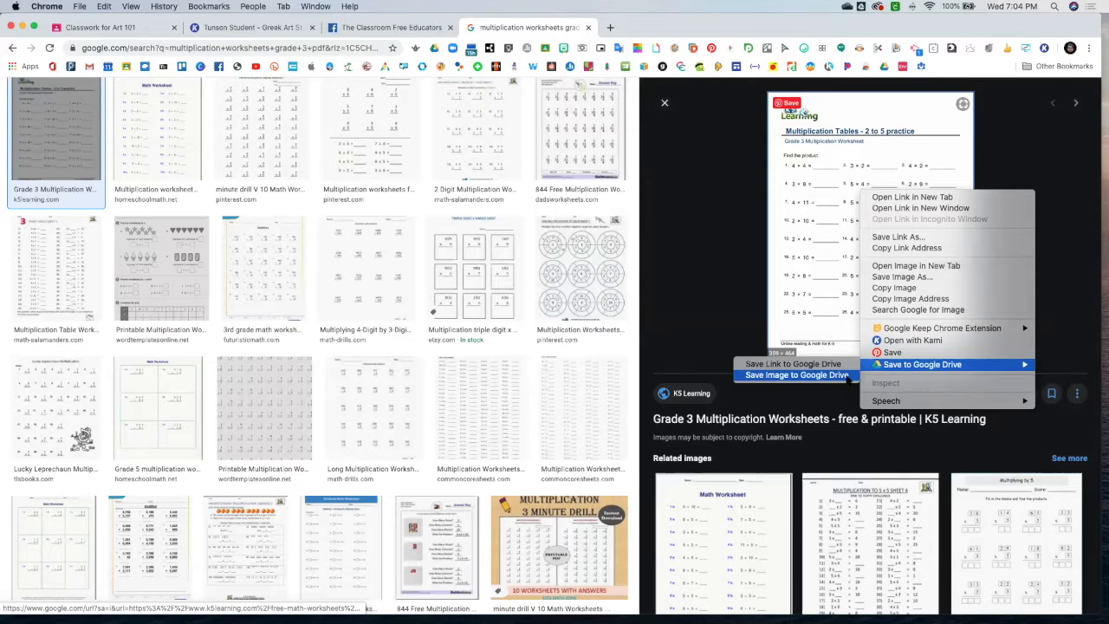
left_click(848, 377)
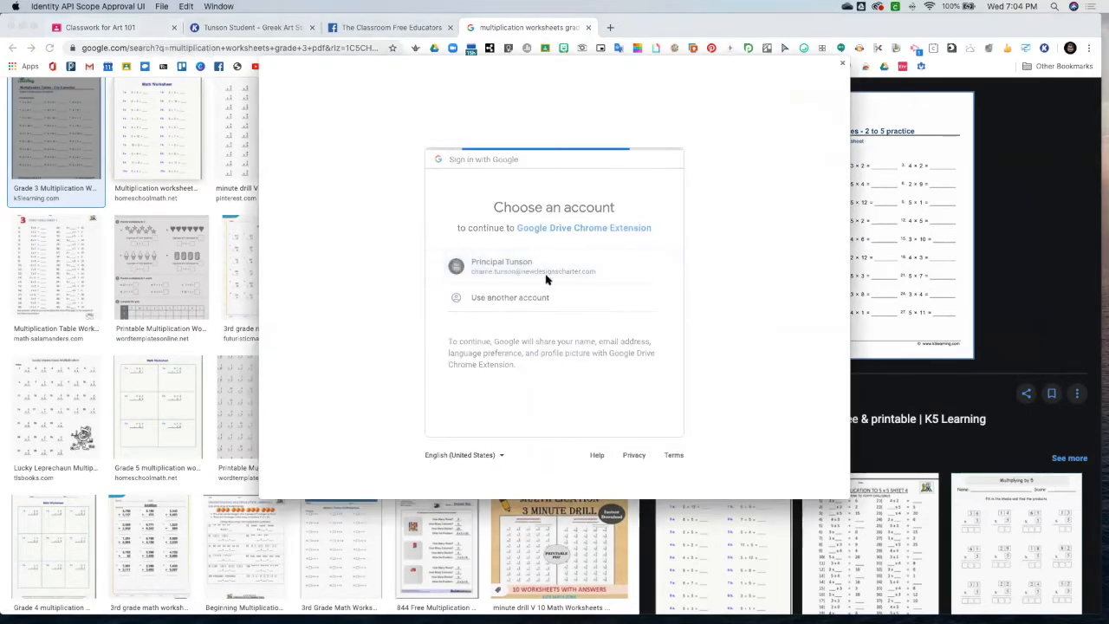
left_click(617, 443)
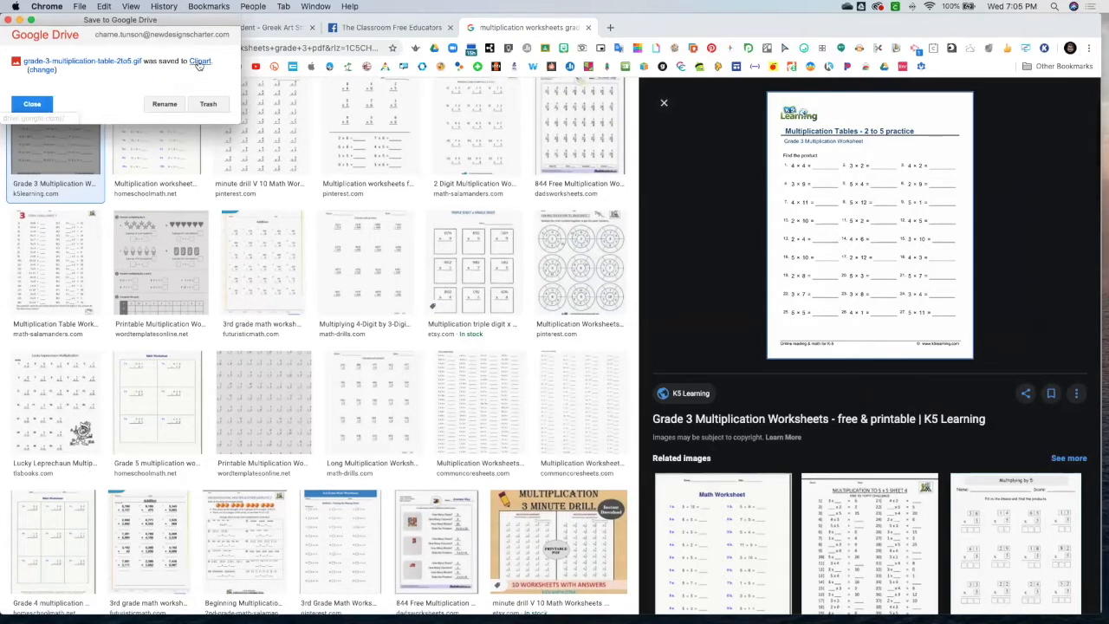
left_click(35, 104)
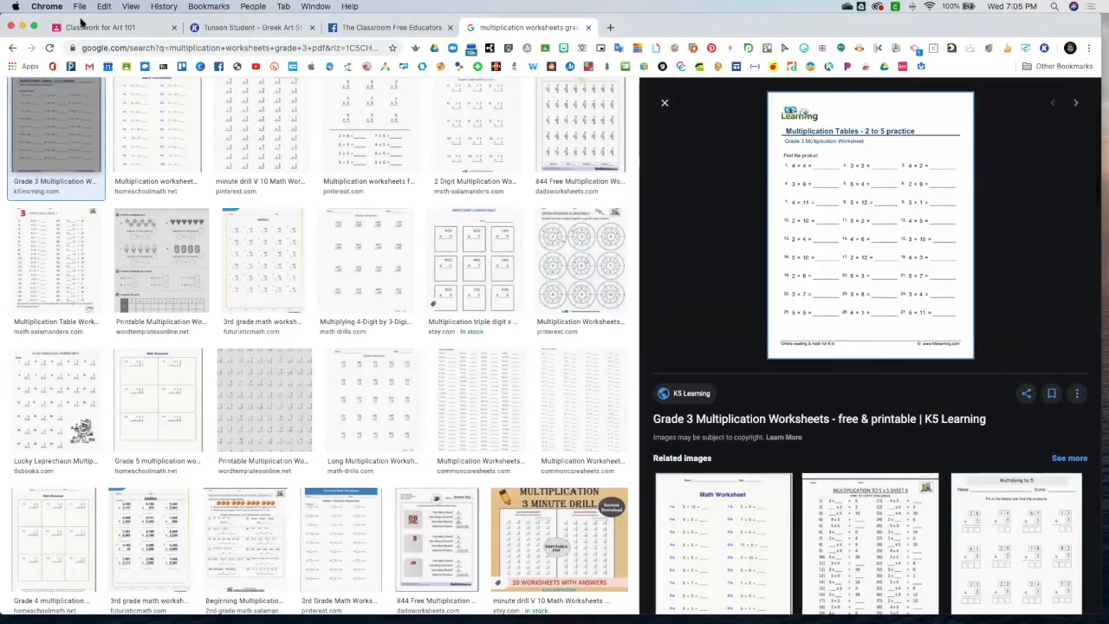
- Return to the Art 101 Classwork page in Google Classroom and start a new Kami assignment
left_click(126, 29)
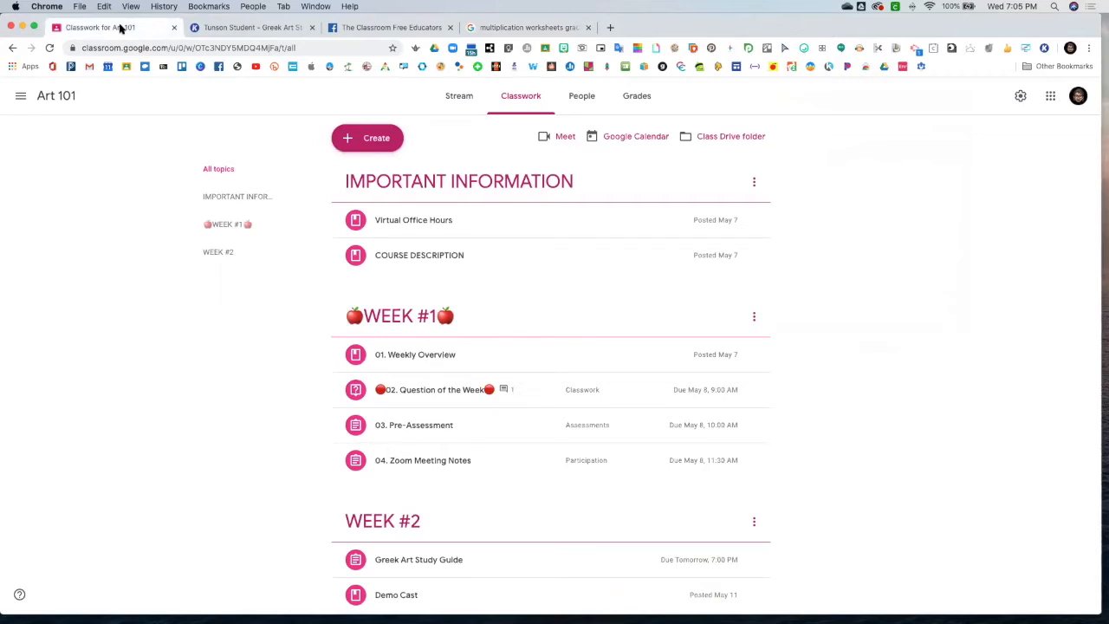
scroll(366, 138, "down", 1)
scroll(366, 139, "down", 1)
scroll(369, 145, "up", 1)
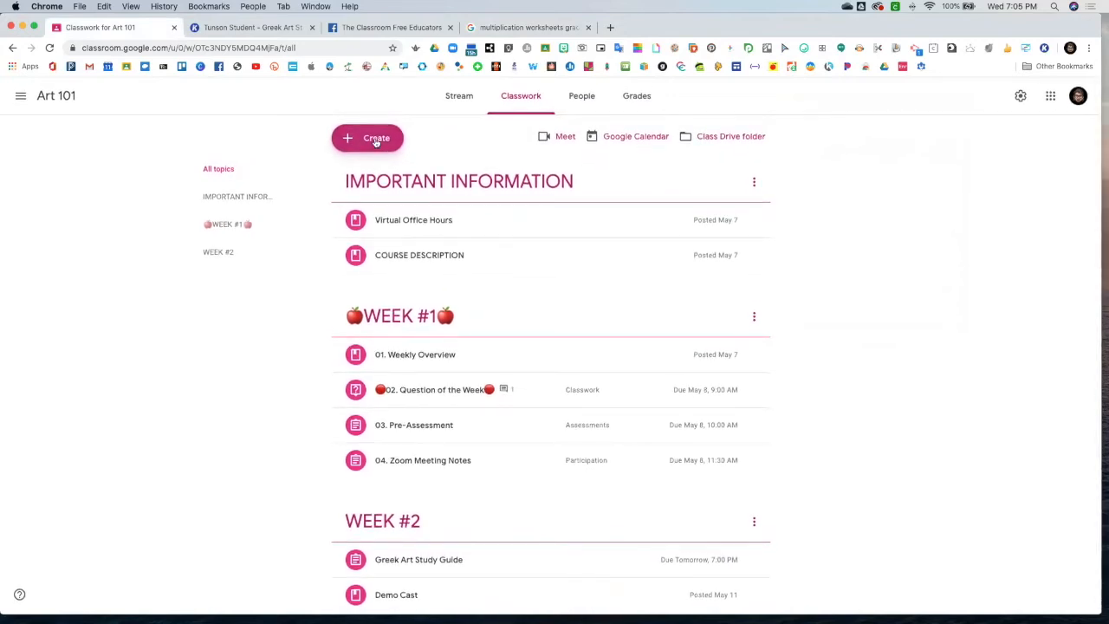
left_click(375, 140)
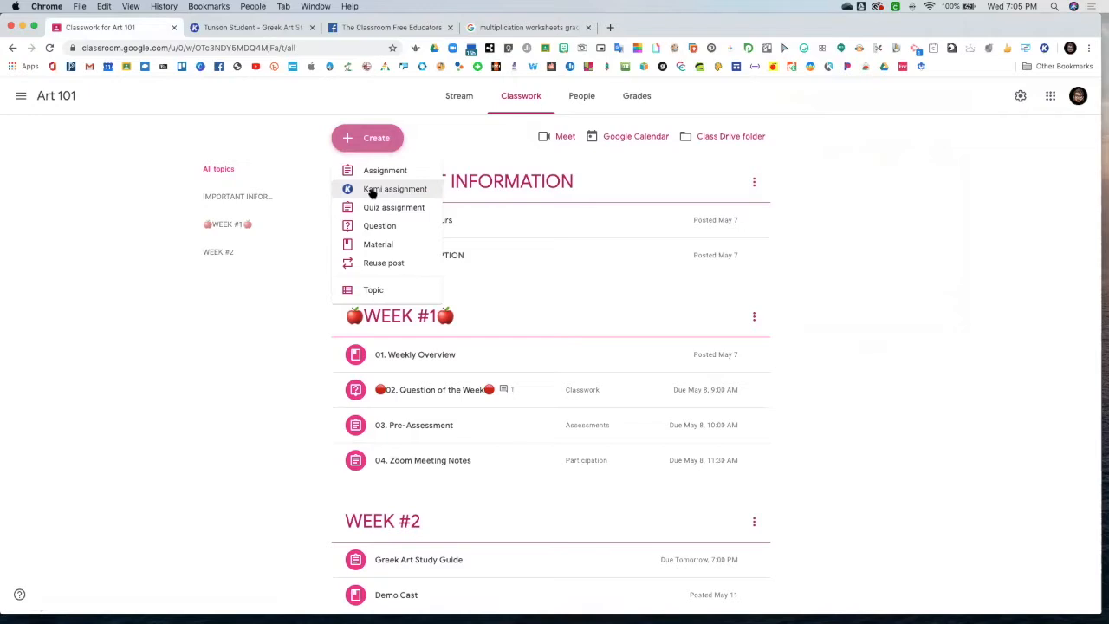
scroll(374, 191, "down", 1)
left_click(379, 189)
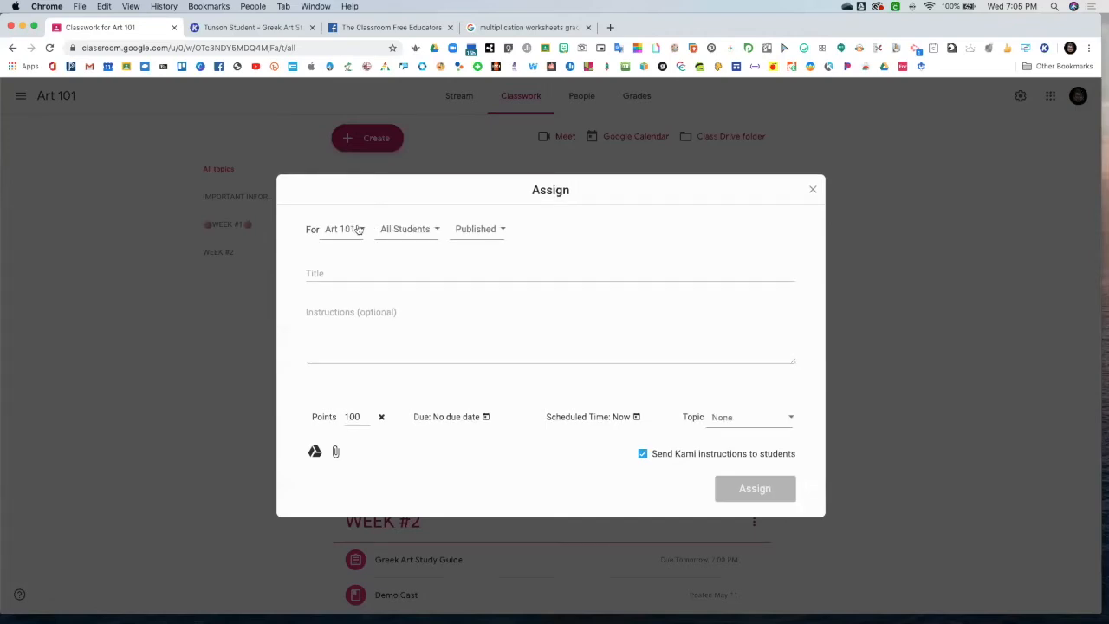
- Keep Art 101 as the class and title the assignment "Multiplication Practice"
left_click(359, 229)
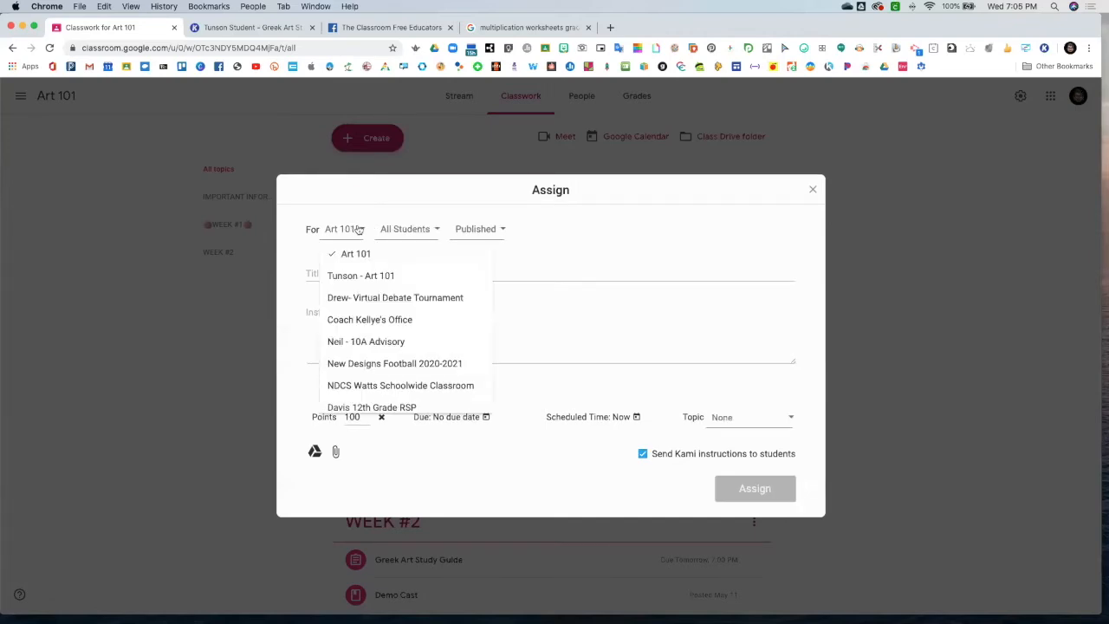
left_click(358, 230)
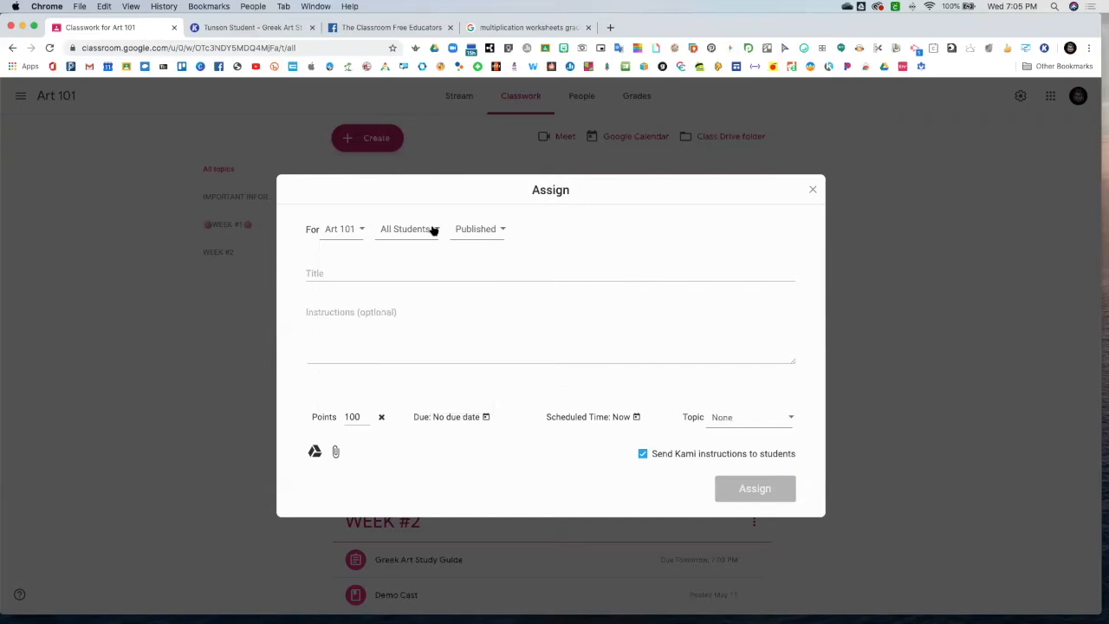
left_click(407, 275)
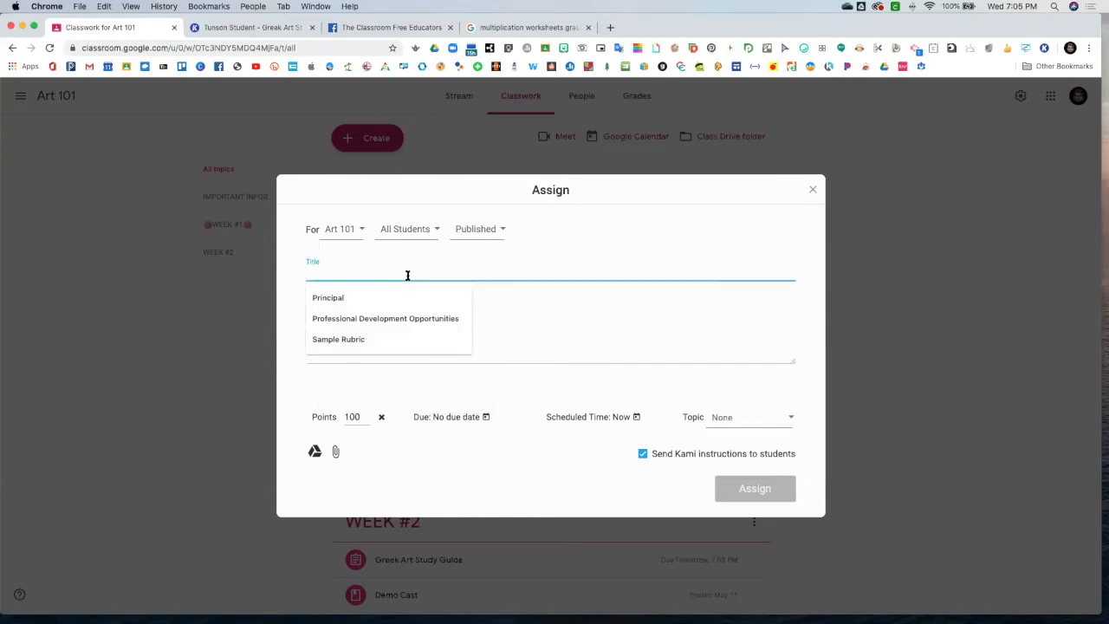
type("Multiplication Practice")
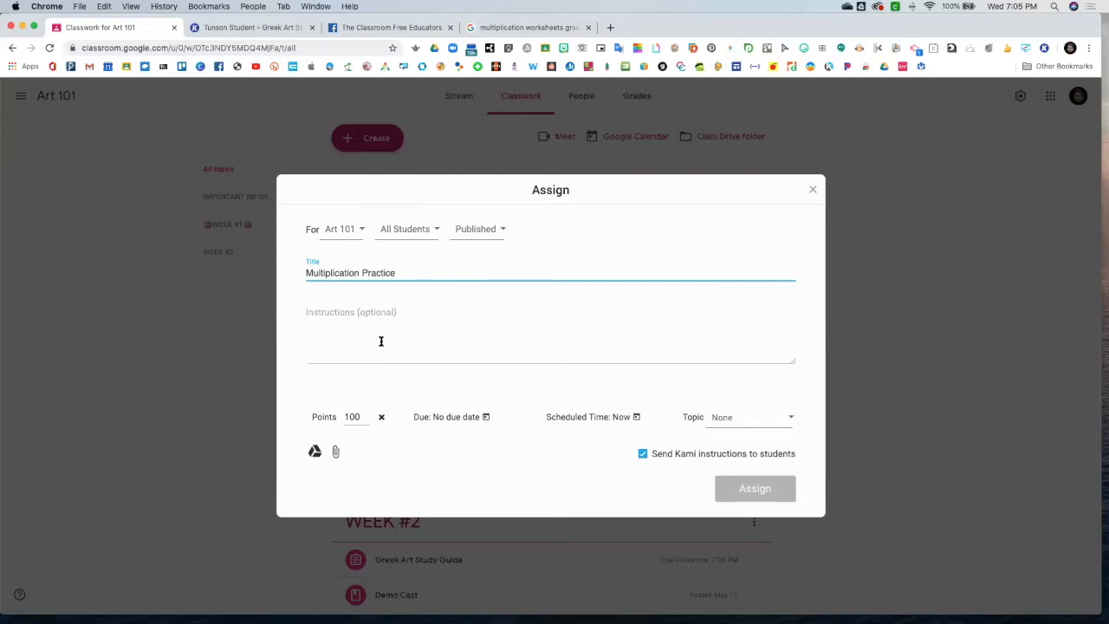
left_click(318, 401)
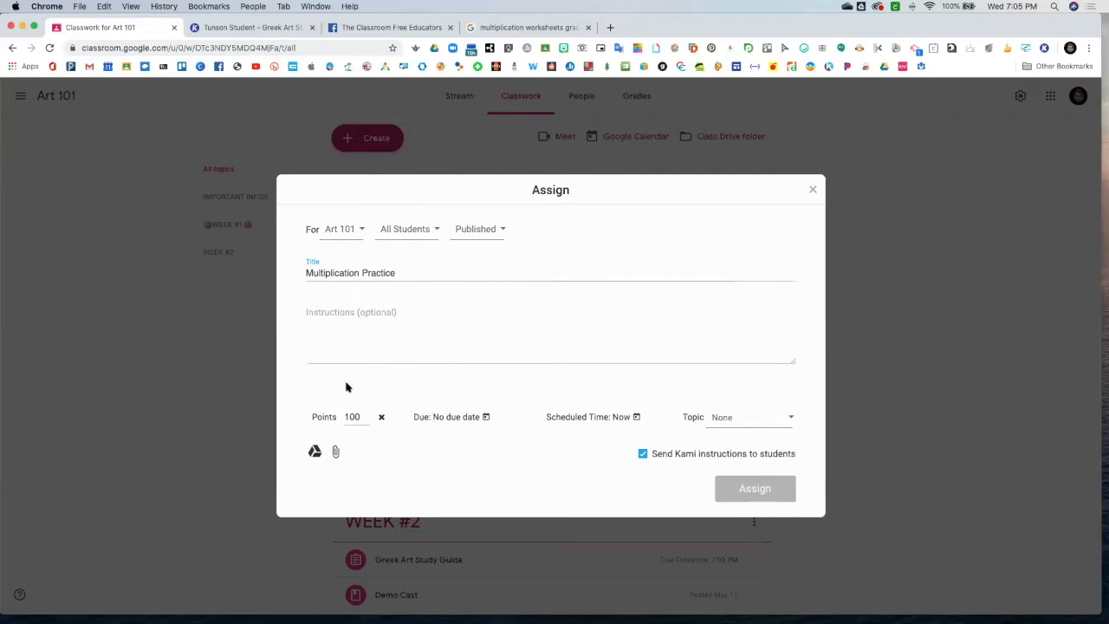
- Attach the grade-3 multiplication worksheet image from the Clipart folder in My Drive to the assignment
left_click(315, 451)
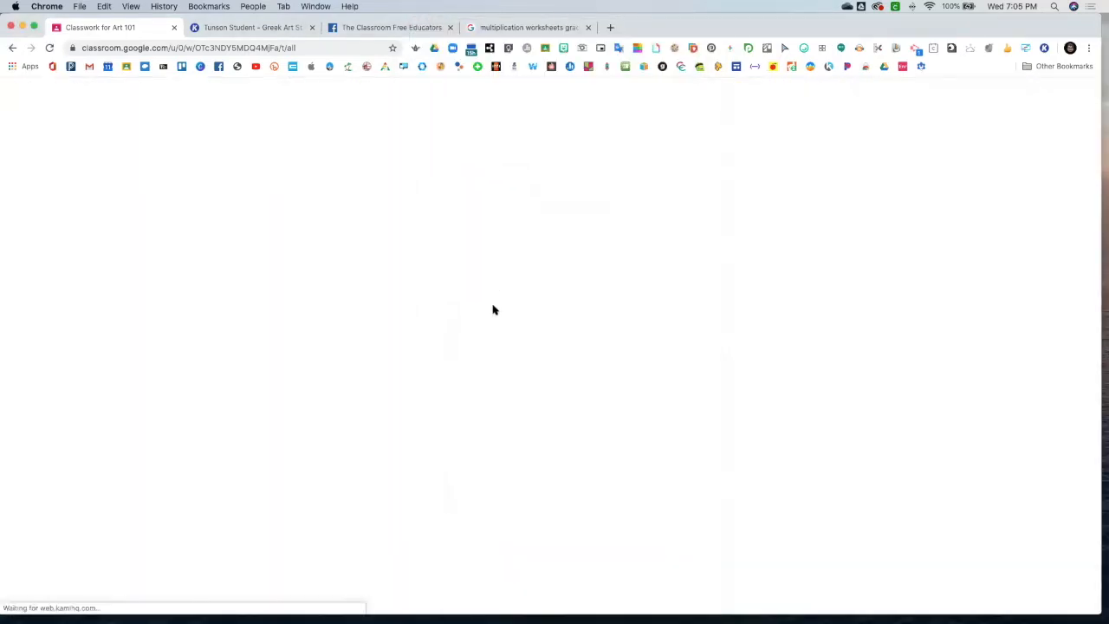
left_click(125, 123)
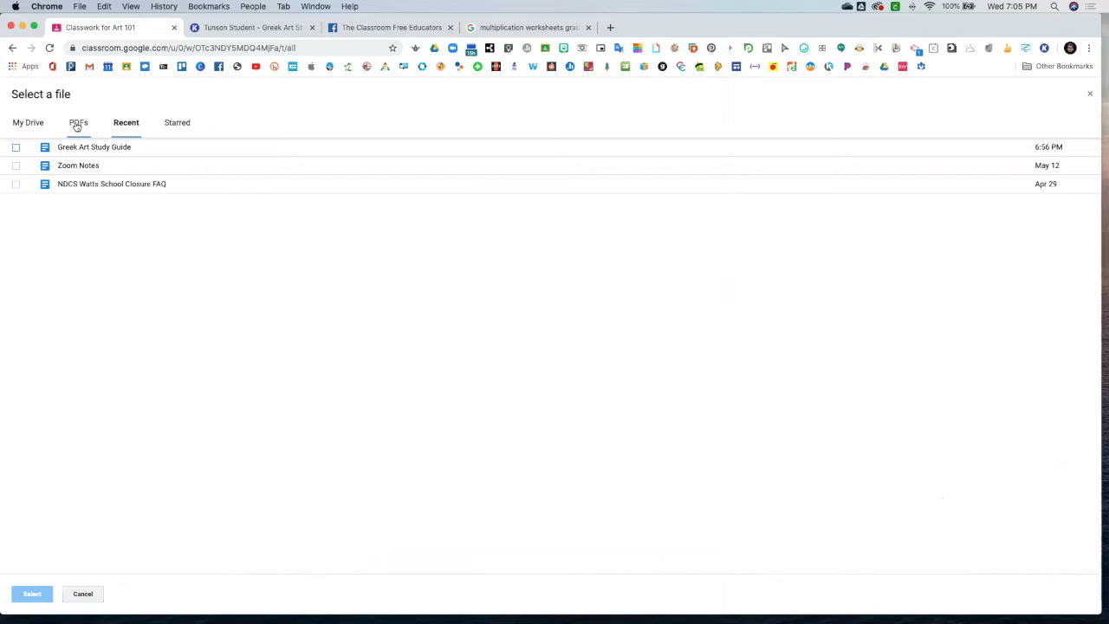
left_click(28, 123)
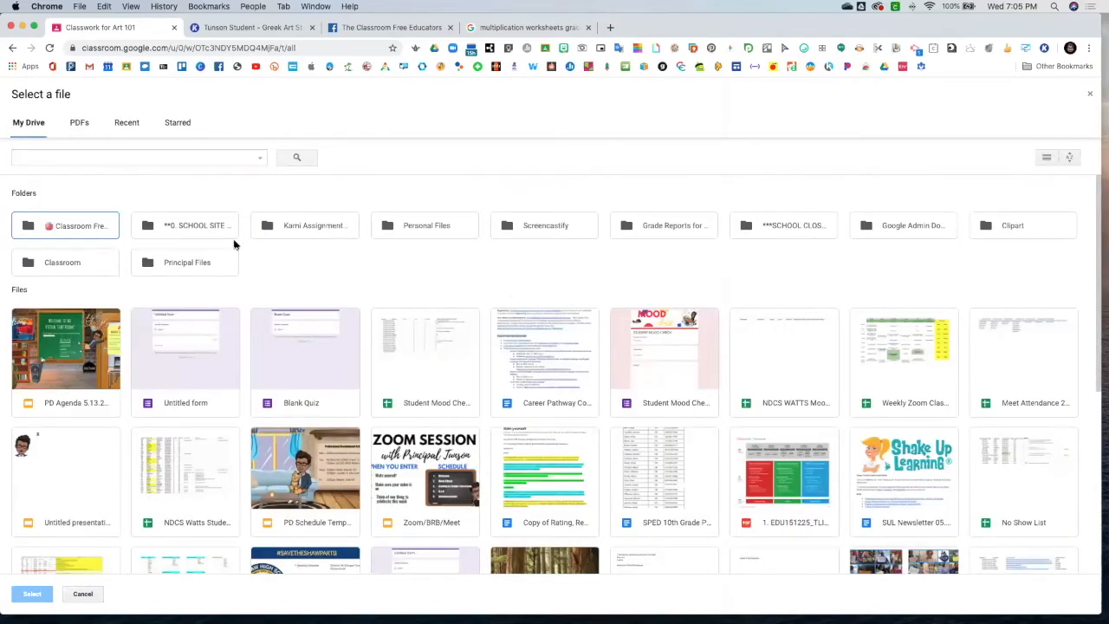
double_click(1017, 228)
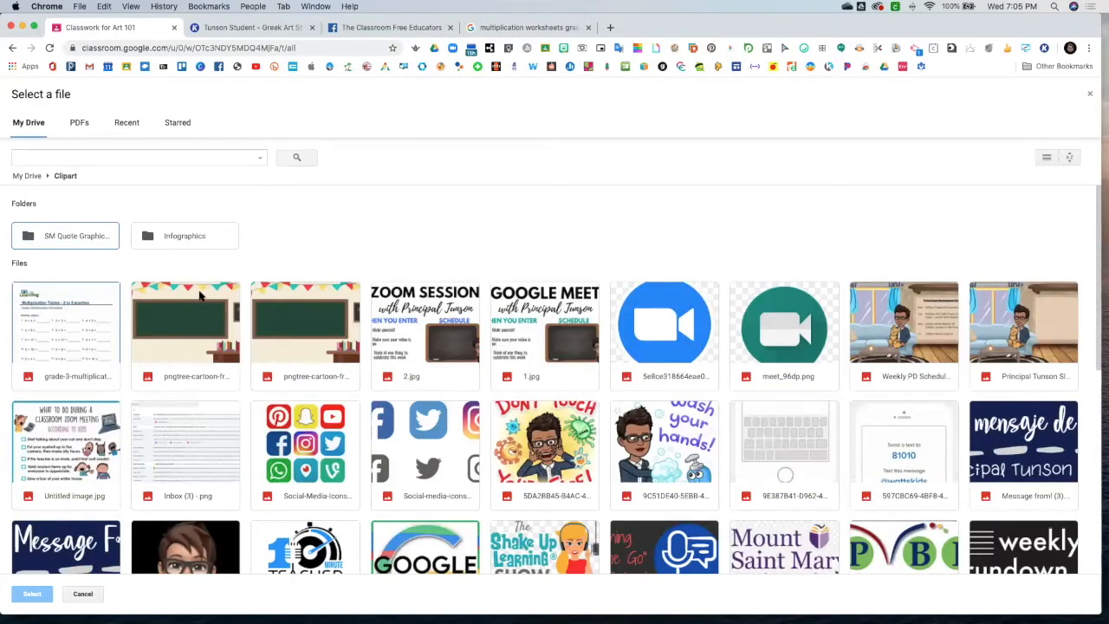
left_click(73, 328)
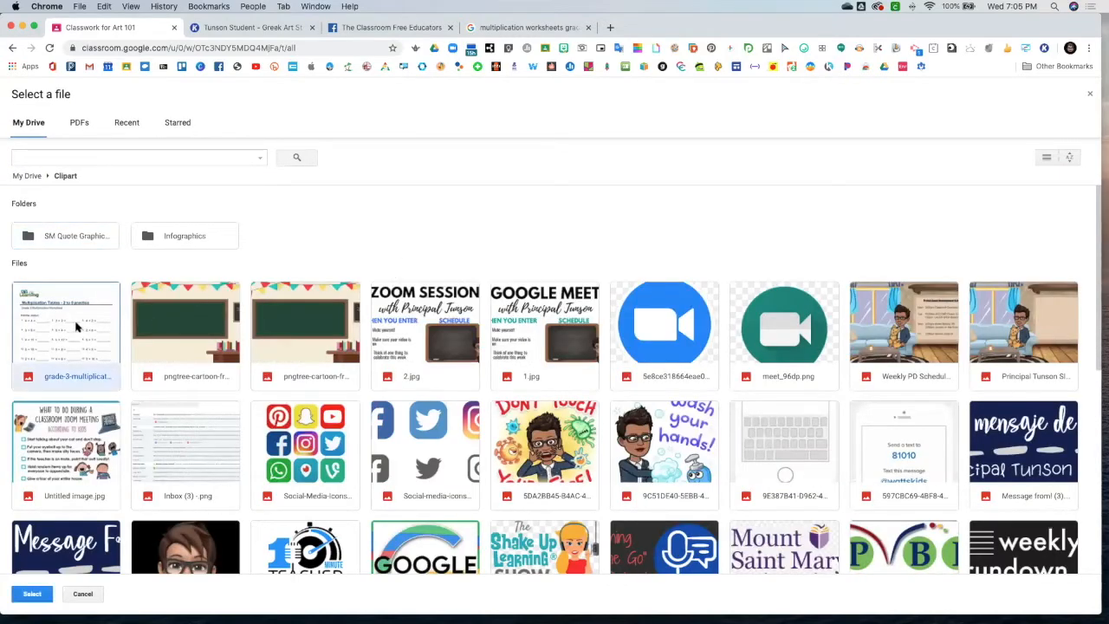
left_click(33, 594)
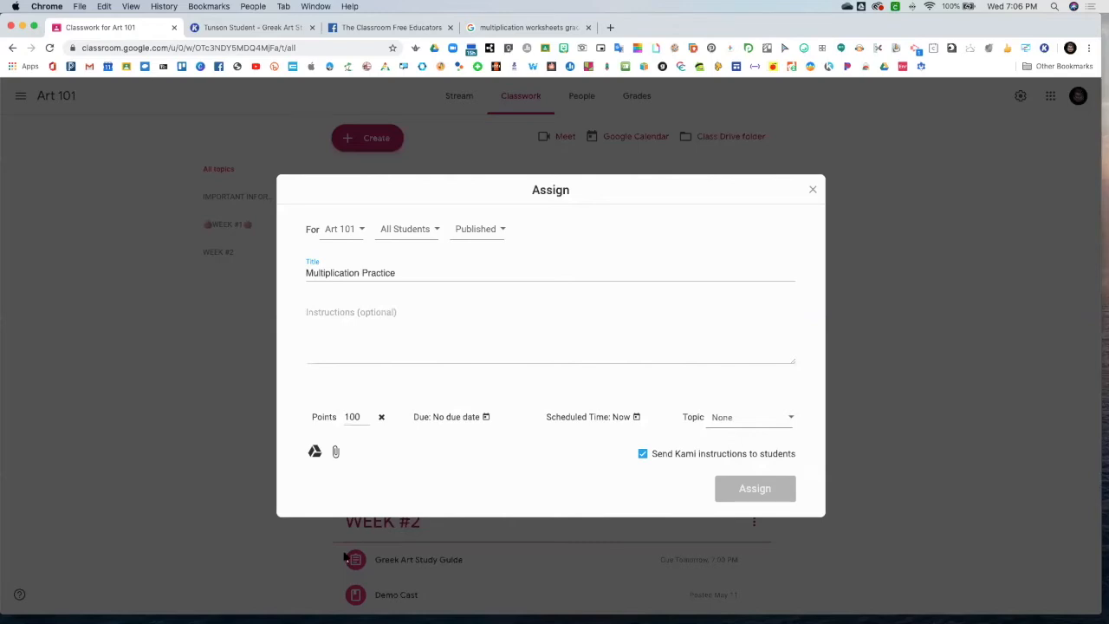
- File the assignment under the WEEK #2 topic, make it due 14 May at 7:11 PM, and assign it to the class
left_click(791, 418)
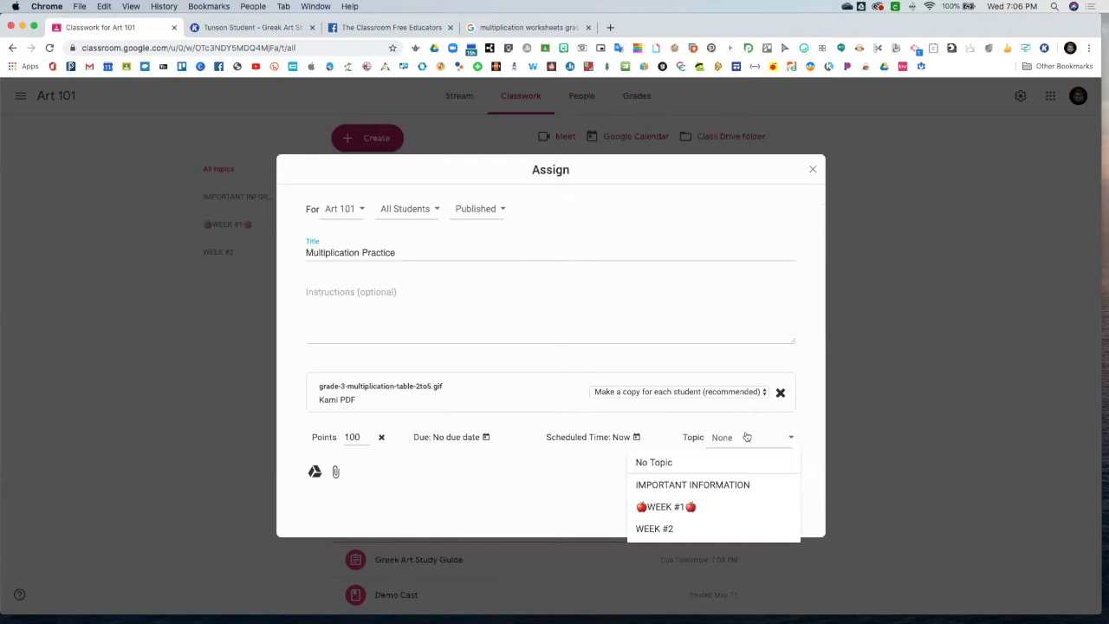
left_click(703, 531)
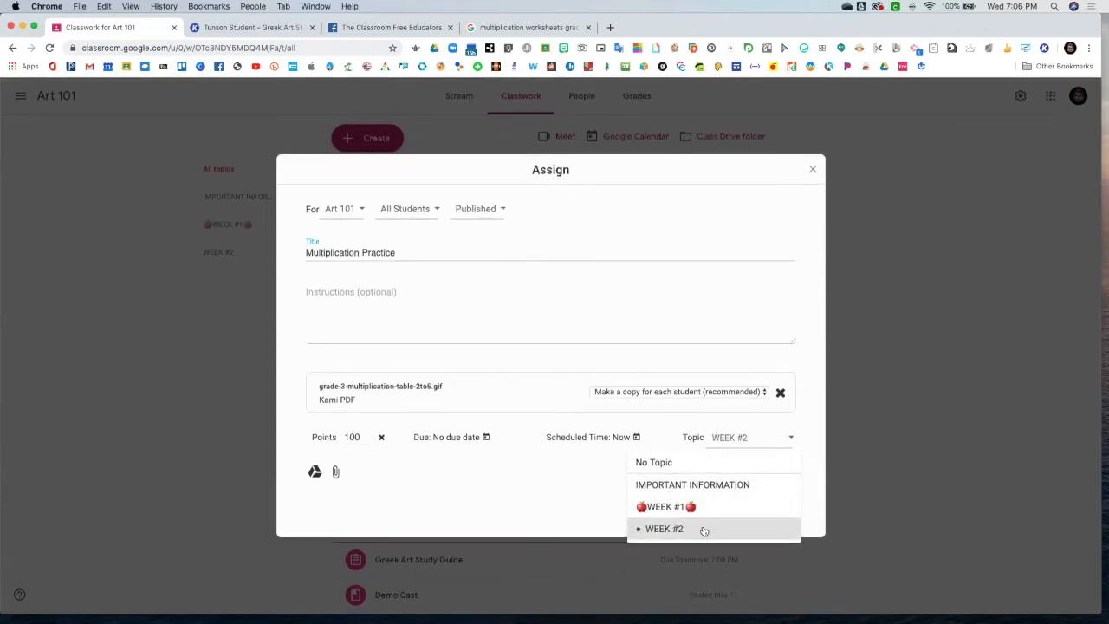
left_click(534, 508)
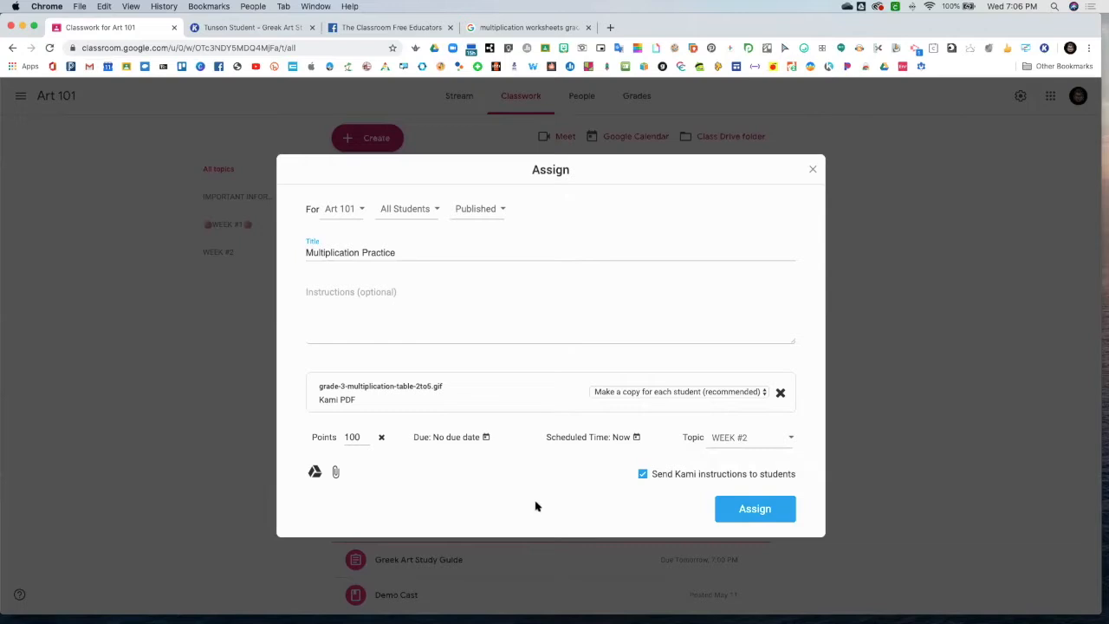
left_click(484, 437)
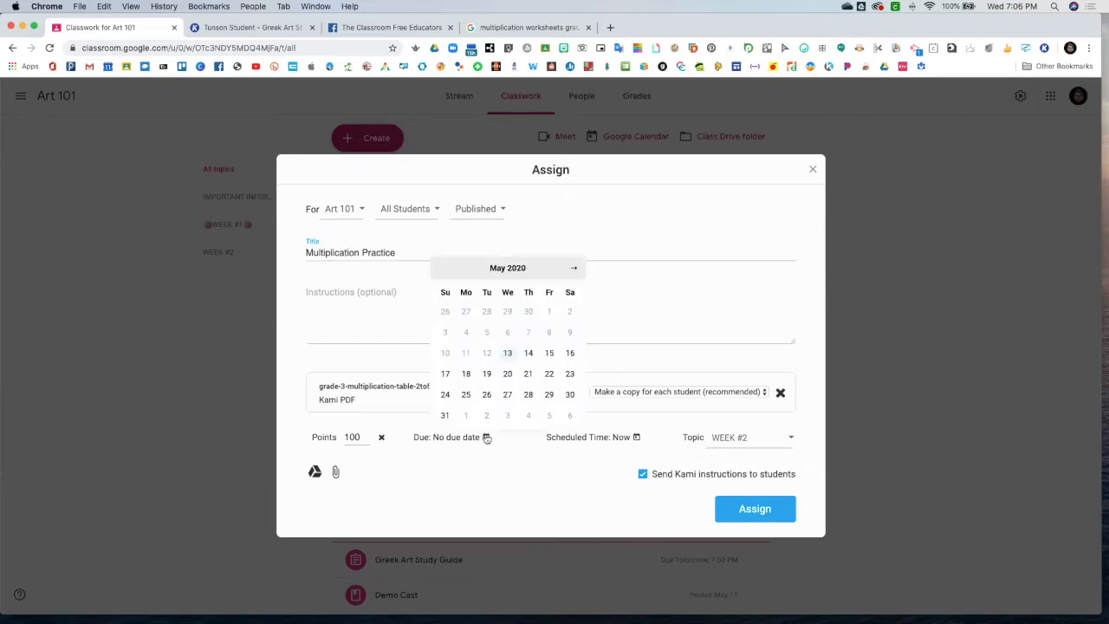
left_click(529, 353)
left_click(566, 387)
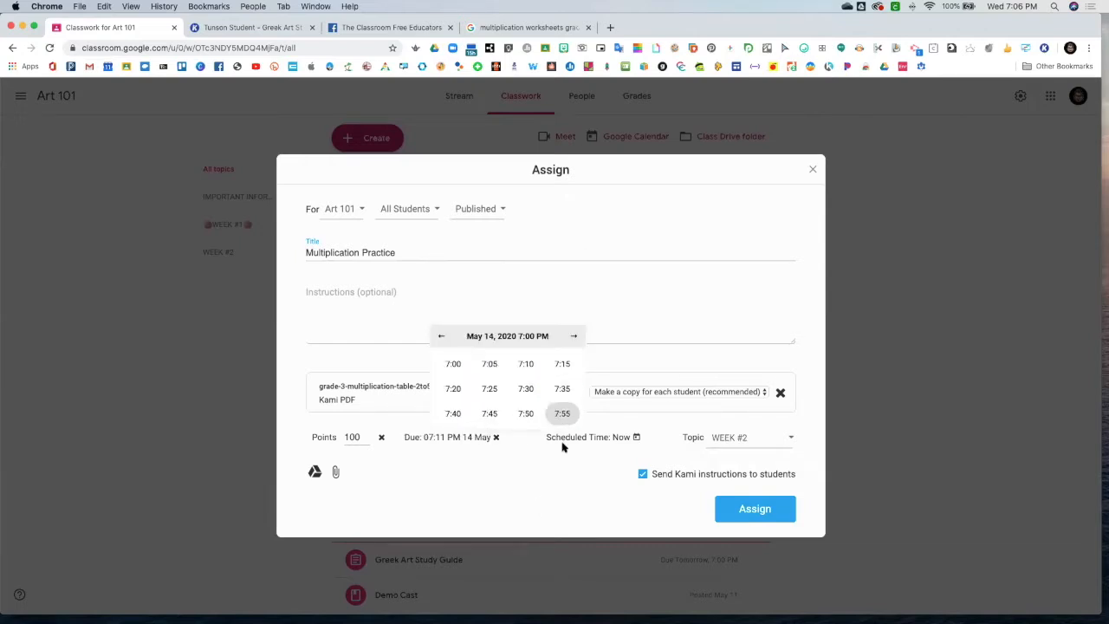
left_click(621, 508)
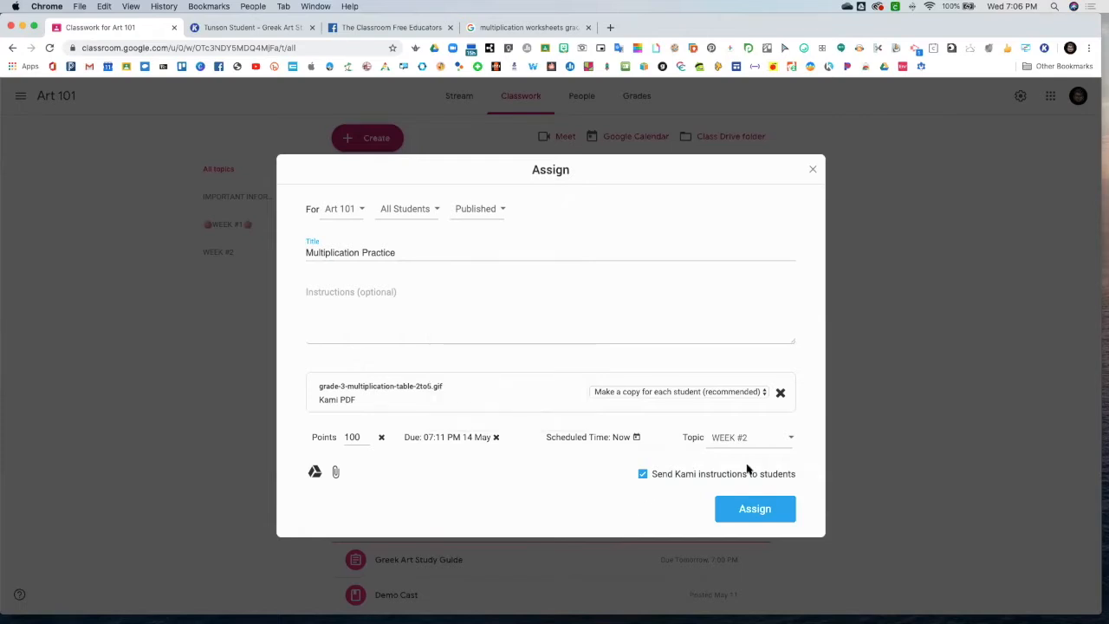
left_click(751, 513)
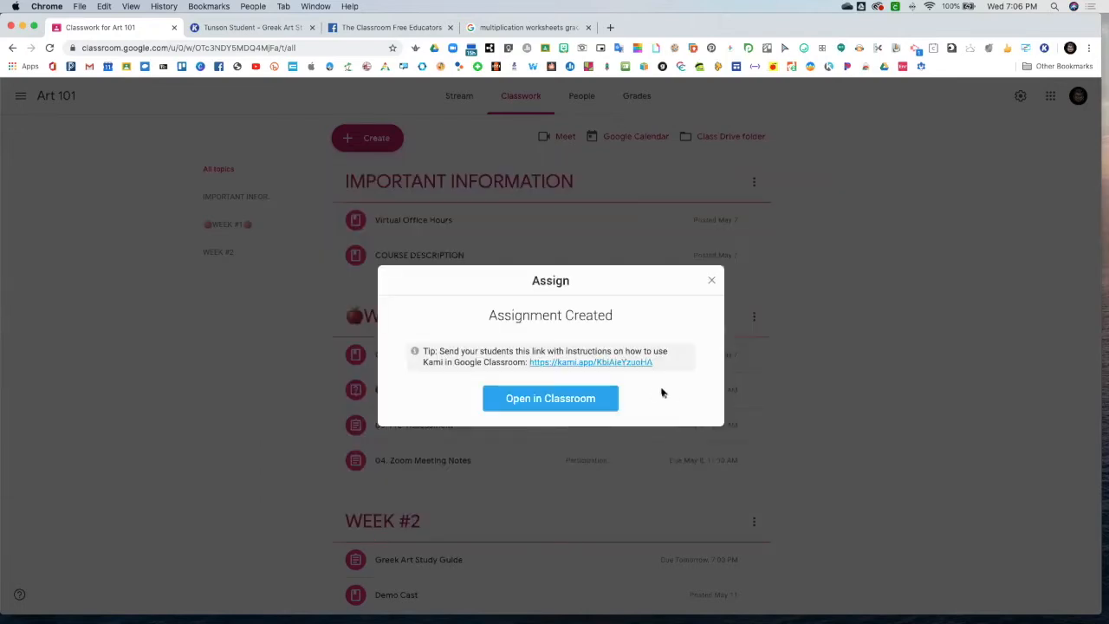
- Review the created Multiplication Practice assignment and its options in Classroom, and return to the Art 101 Classwork page
left_click(558, 400)
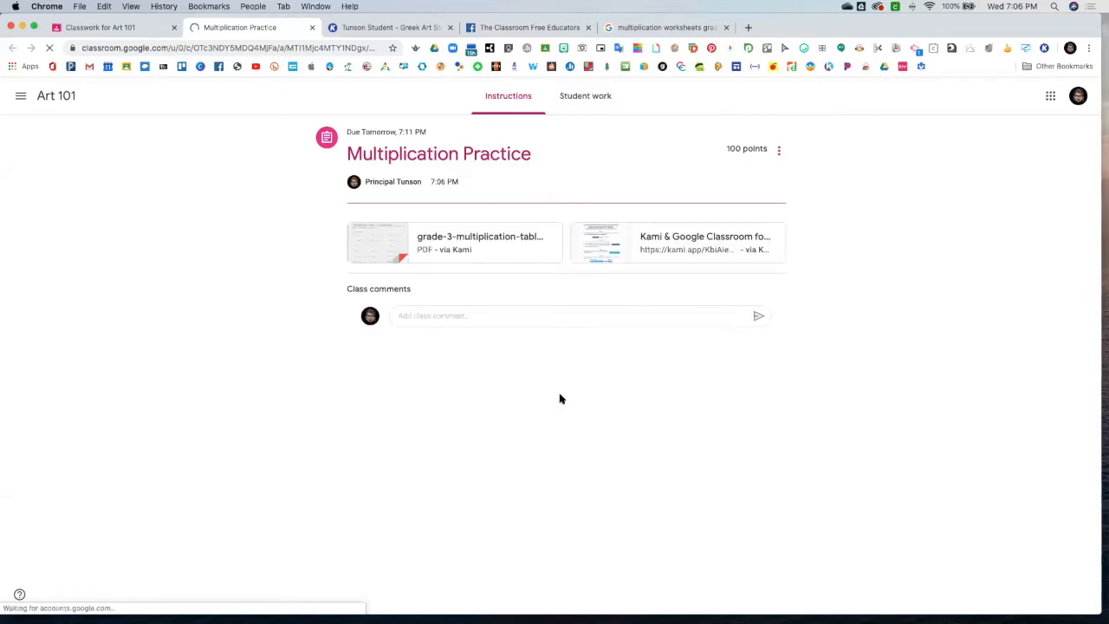
left_click(779, 152)
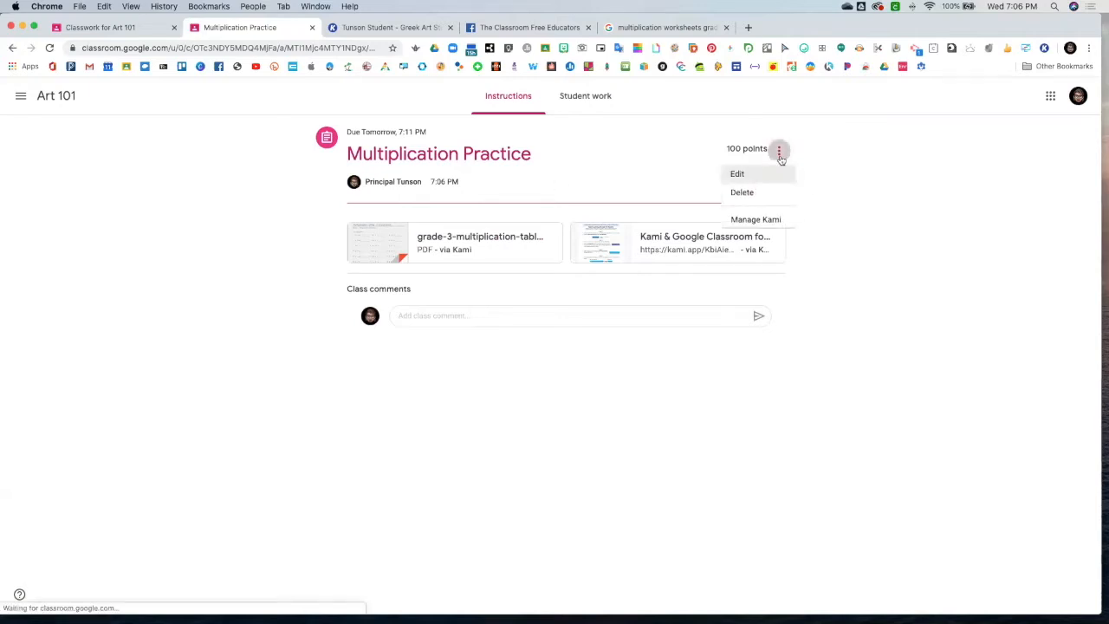
left_click(809, 165)
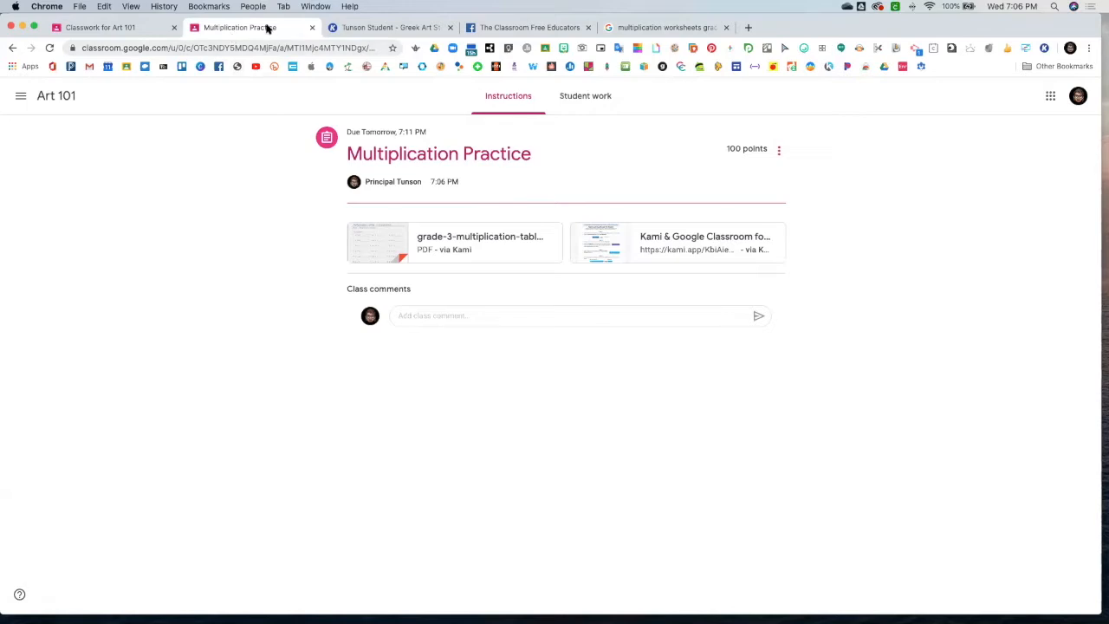
left_click(310, 30)
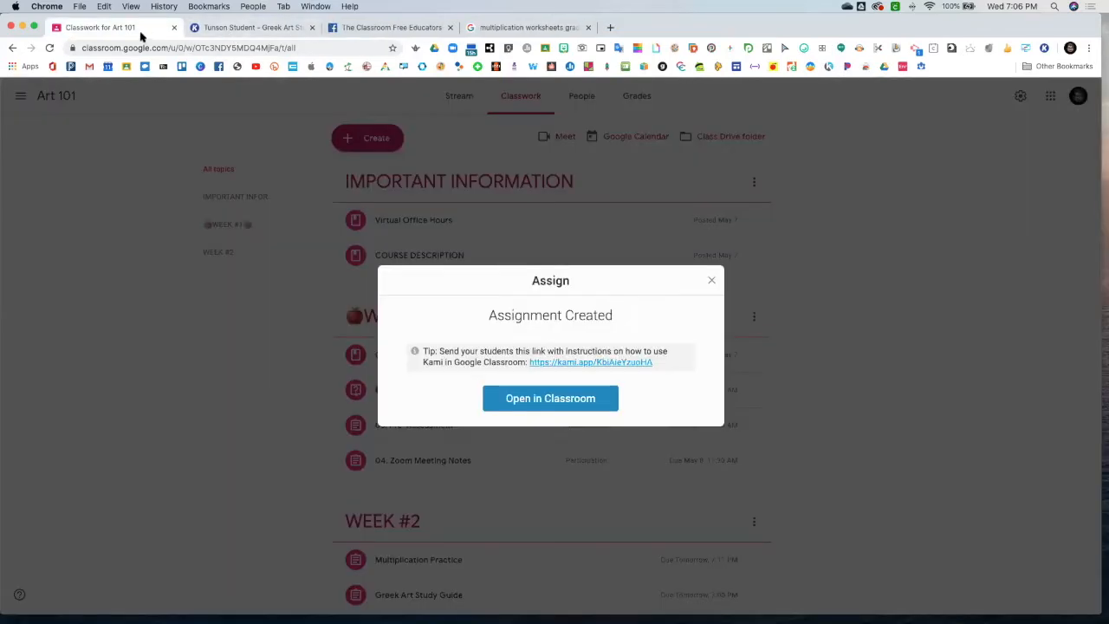
left_click(711, 283)
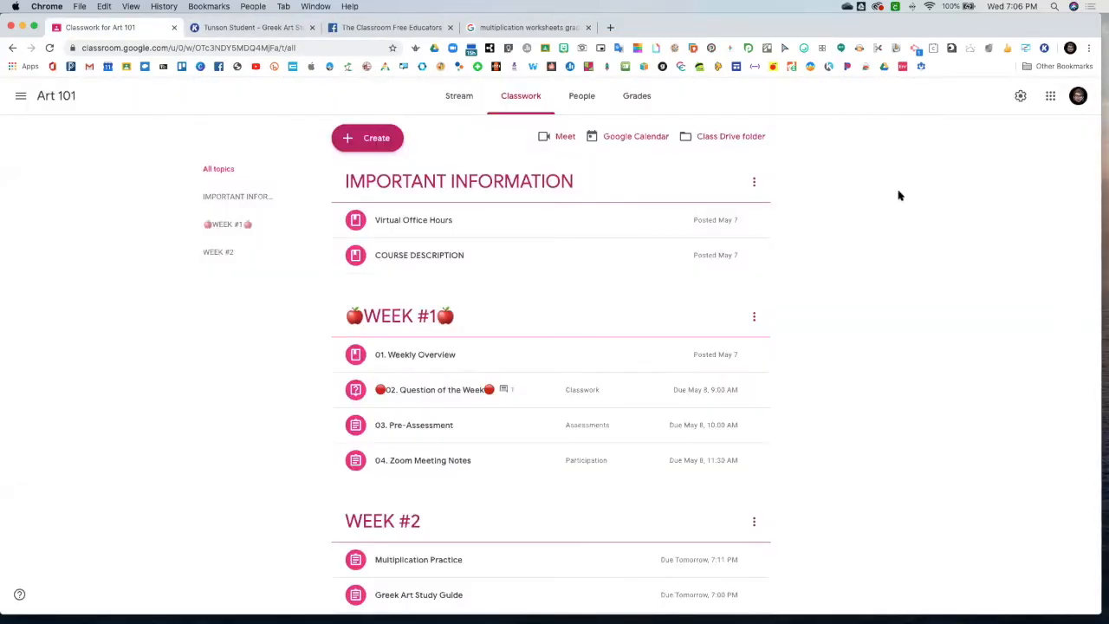
- Switch to the student account and open the Multiplication Practice assignment in the Art 101 class
left_click(1078, 97)
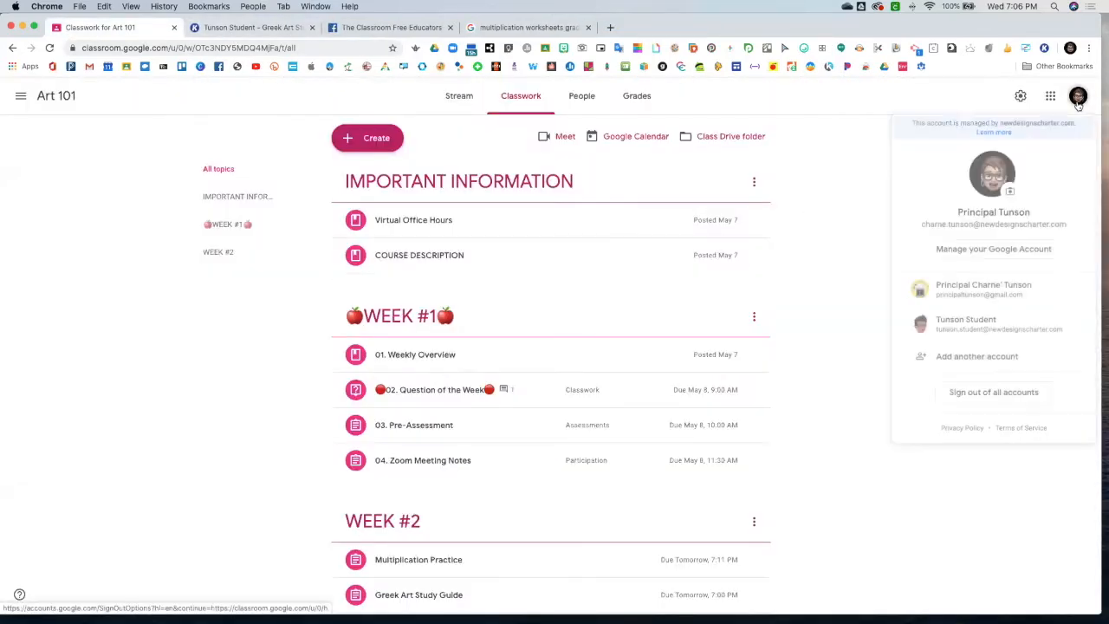
left_click(977, 322)
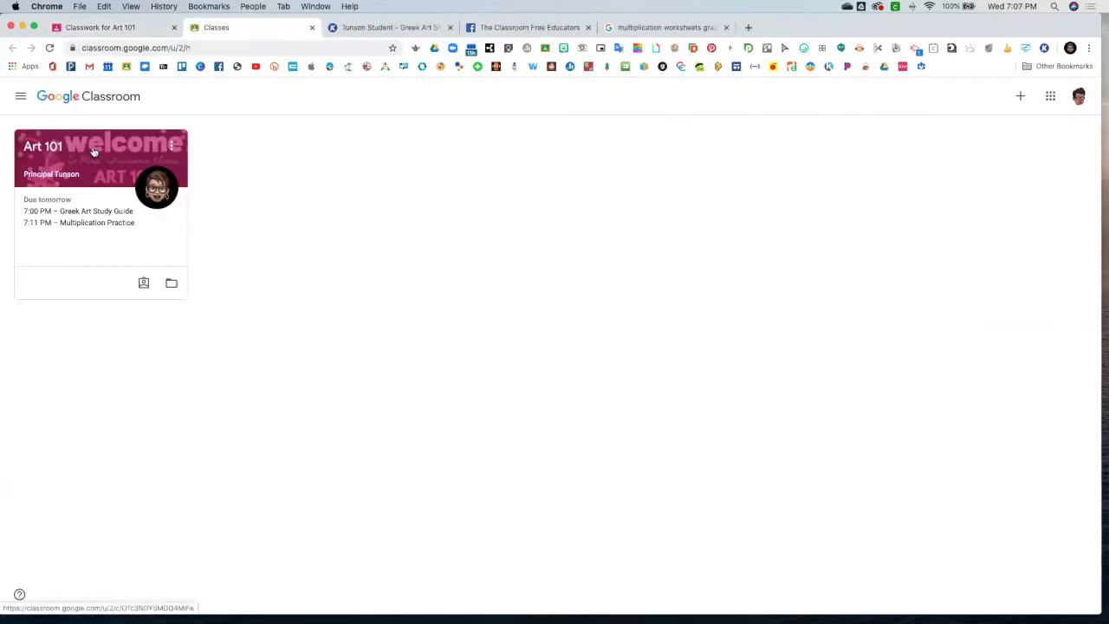
left_click(92, 153)
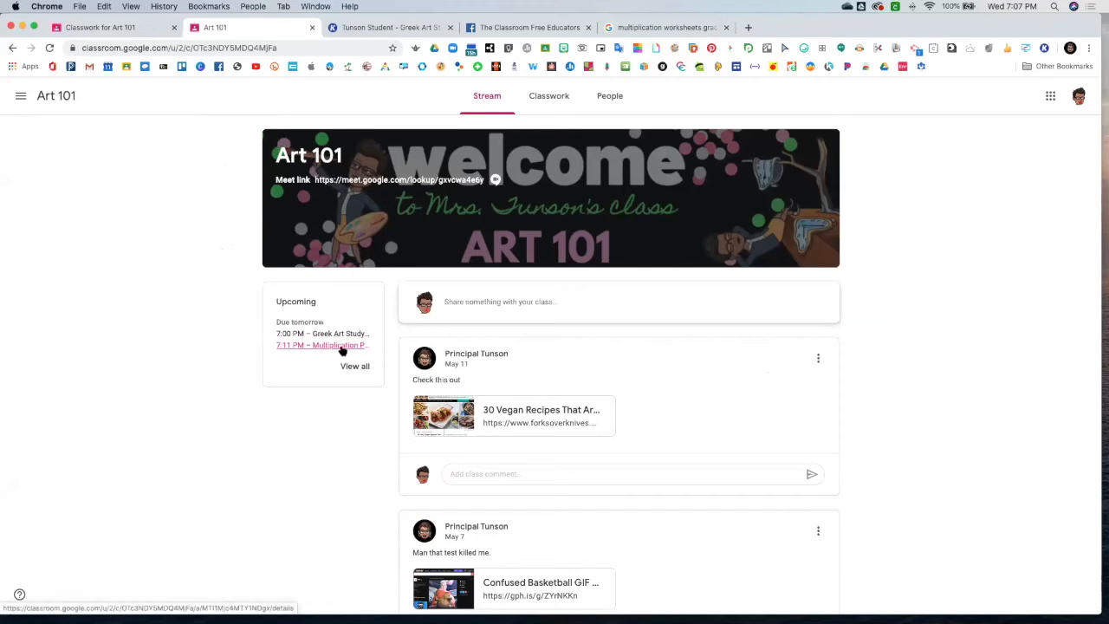
left_click(547, 100)
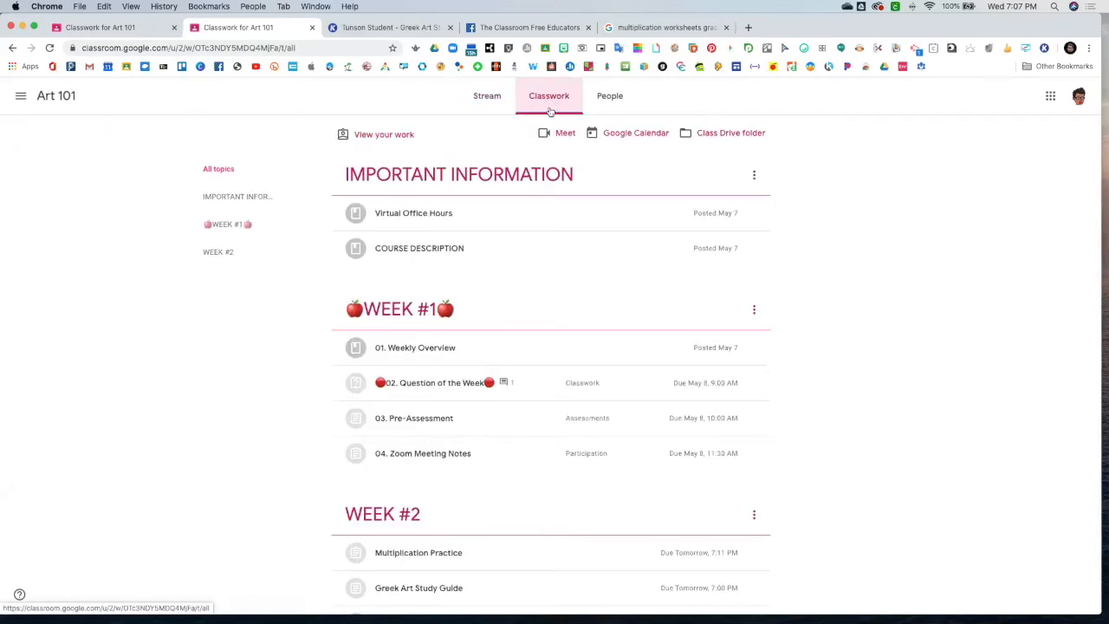
left_click(487, 97)
left_click(321, 345)
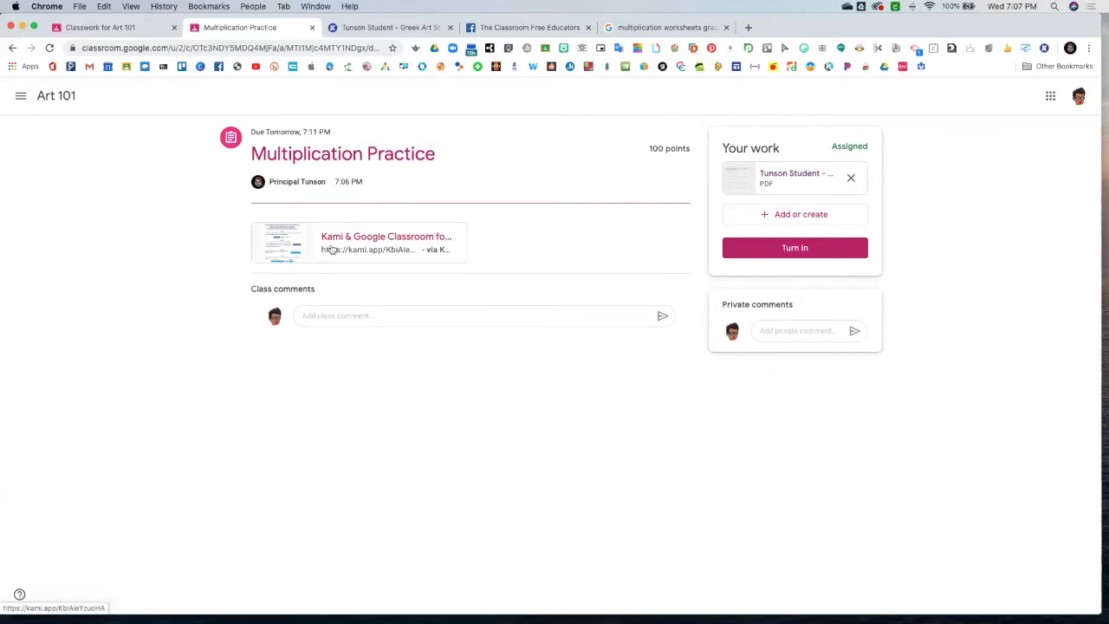
- Open the student's copy of the multiplication worksheet in Kami and run OCR to recognize its text
left_click(791, 177)
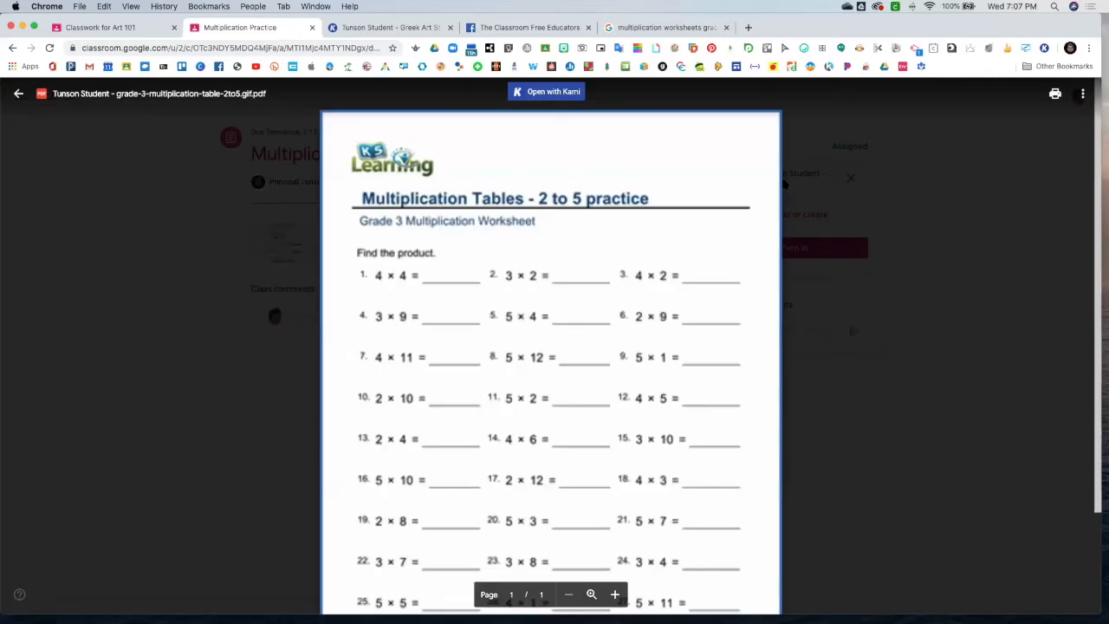
left_click(545, 92)
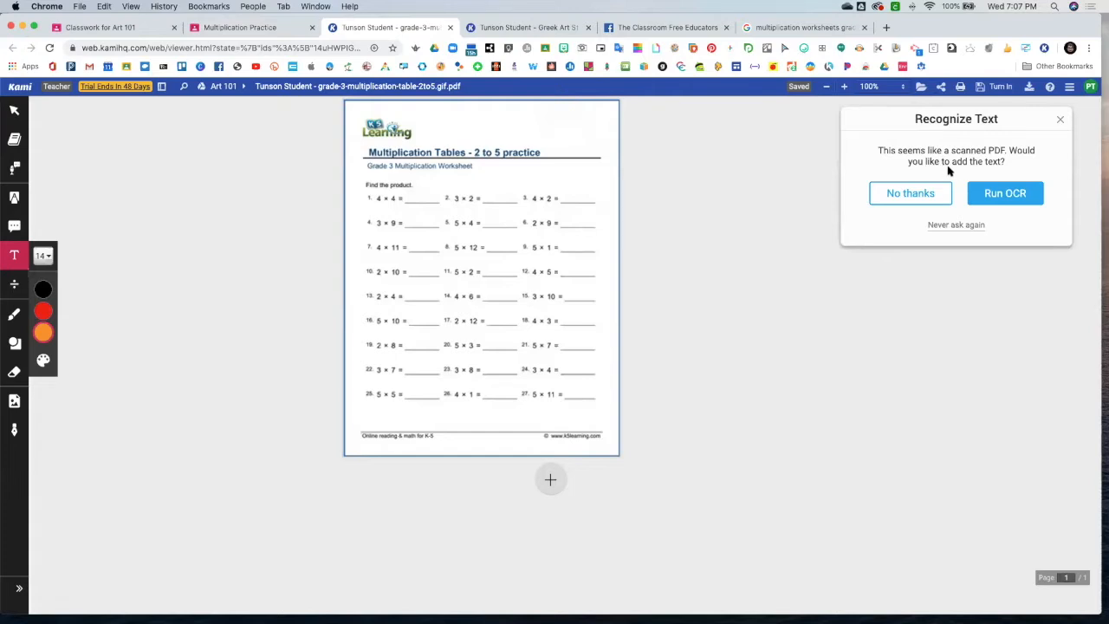
left_click(1002, 193)
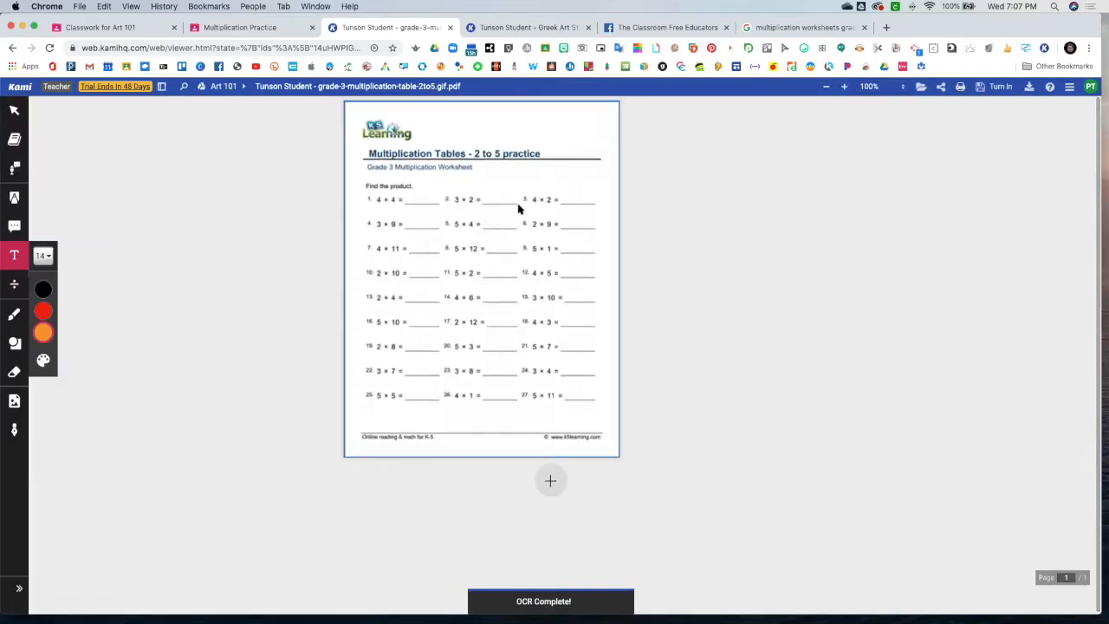
- Try an orange text answer beside 4 × 4, change the text colour to blue, and delete the orange answer
left_click(14, 255)
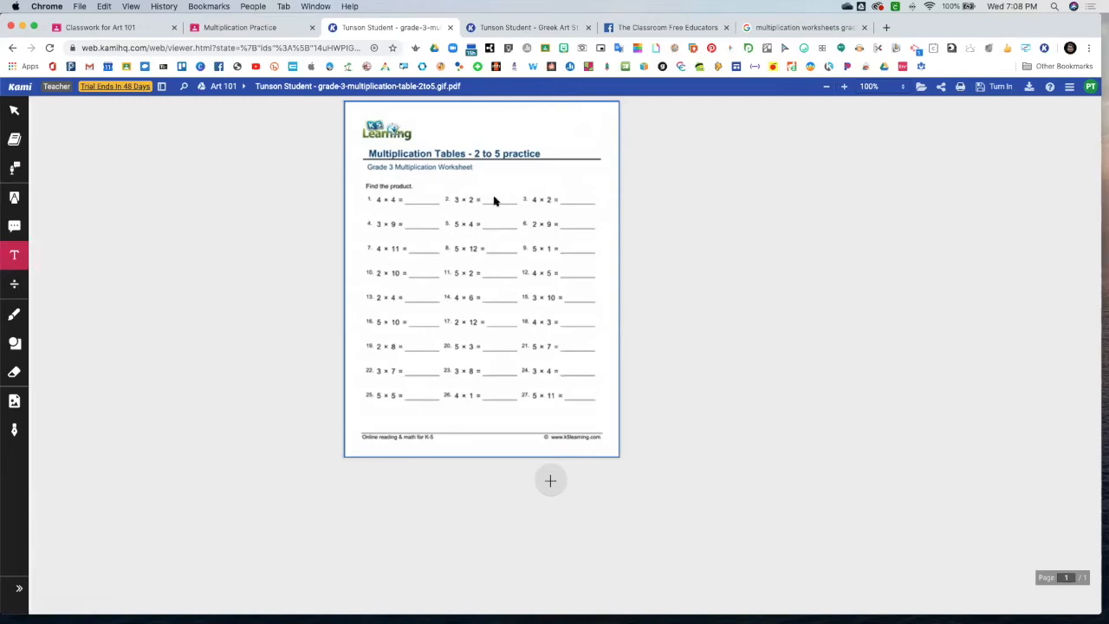
left_click(410, 200)
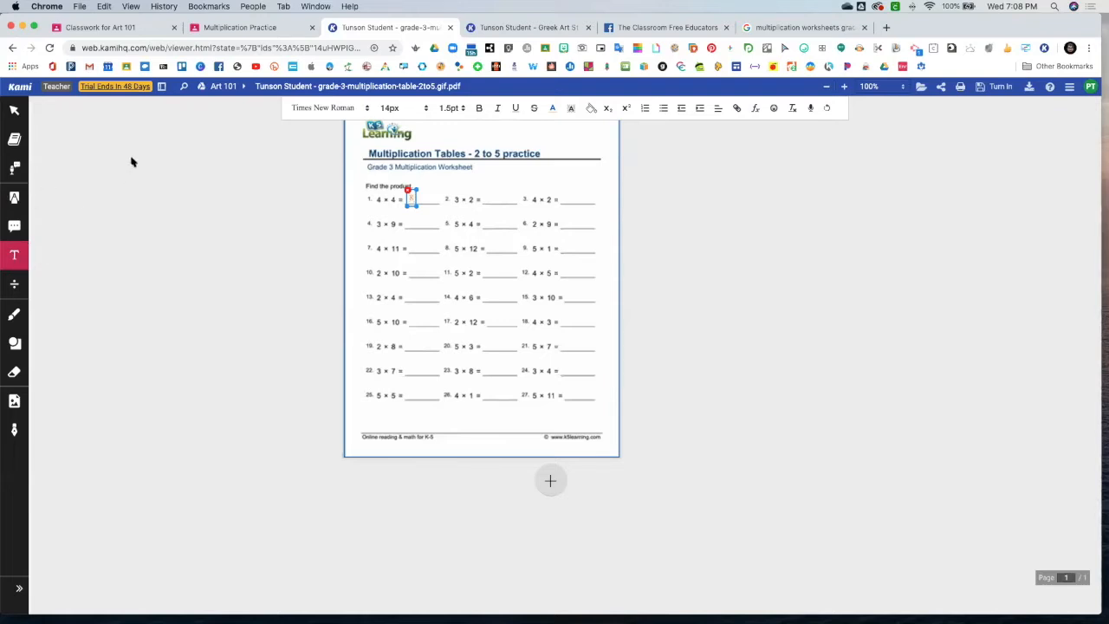
left_click(16, 254)
left_click(41, 291)
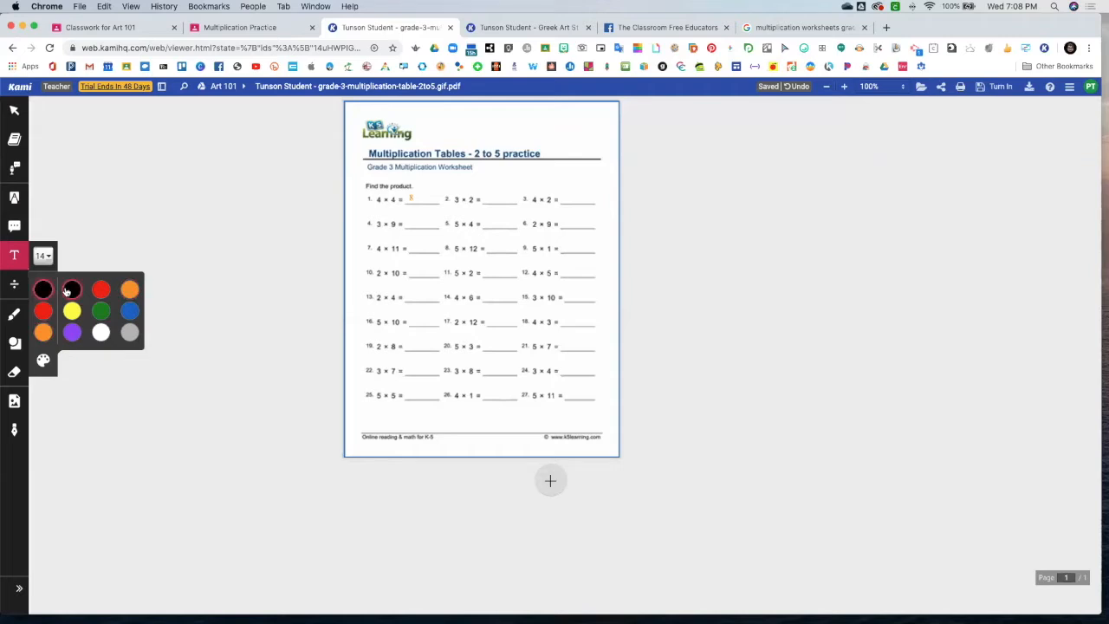
left_click(67, 292)
left_click(129, 311)
left_click(412, 198)
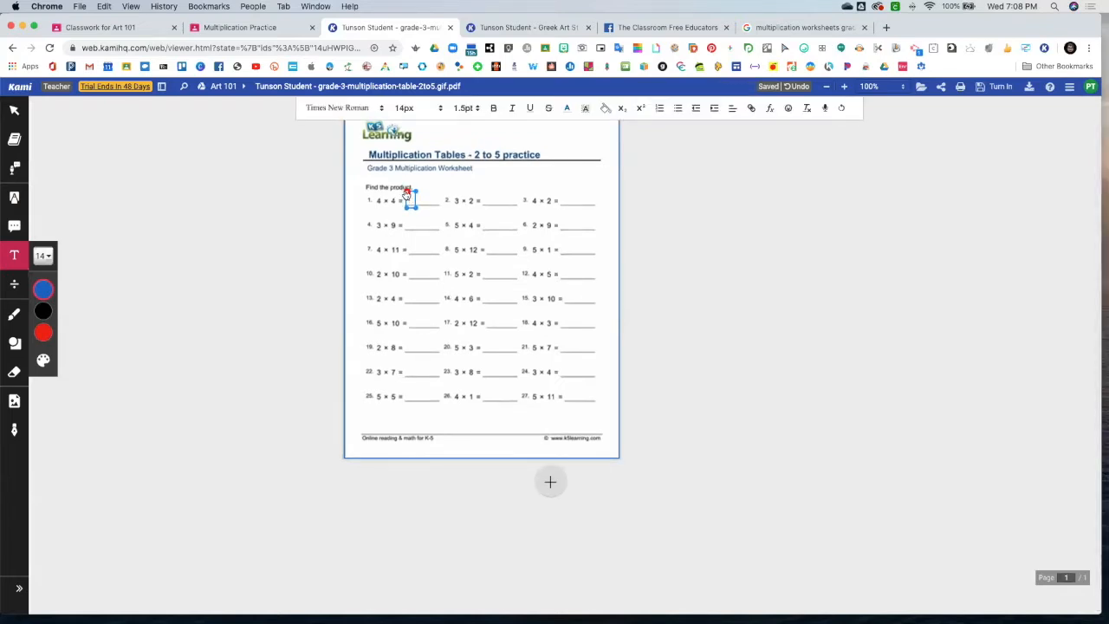
left_click(407, 191)
- Add blue text answers on the worksheet: 8 for 4 × 4 and 6 for 3 × 2
mouse_move(54, 289)
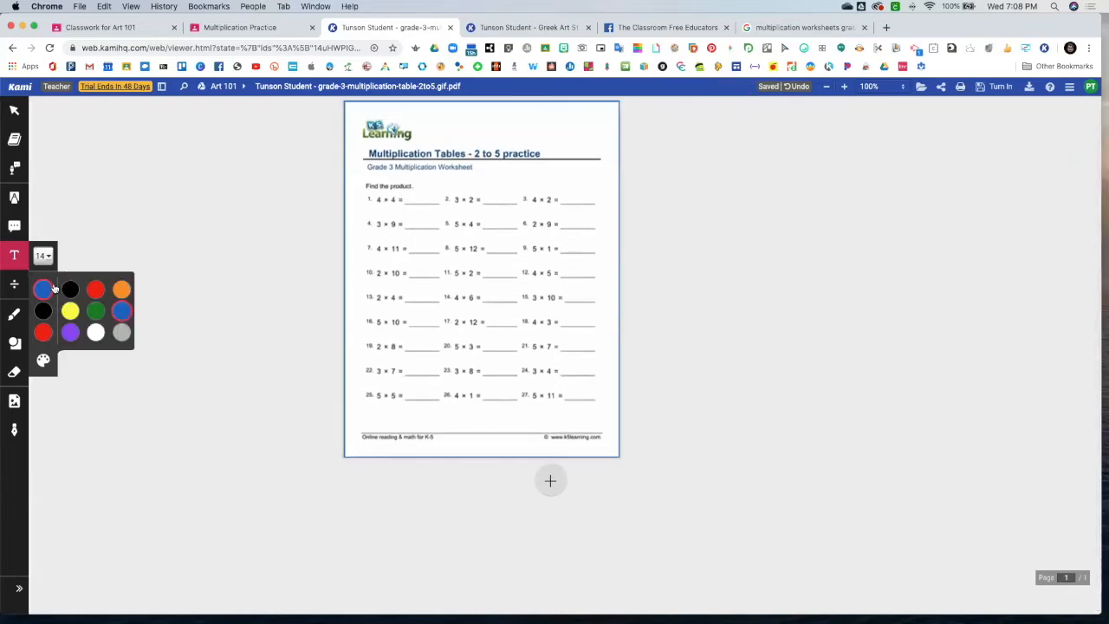
left_click(410, 198)
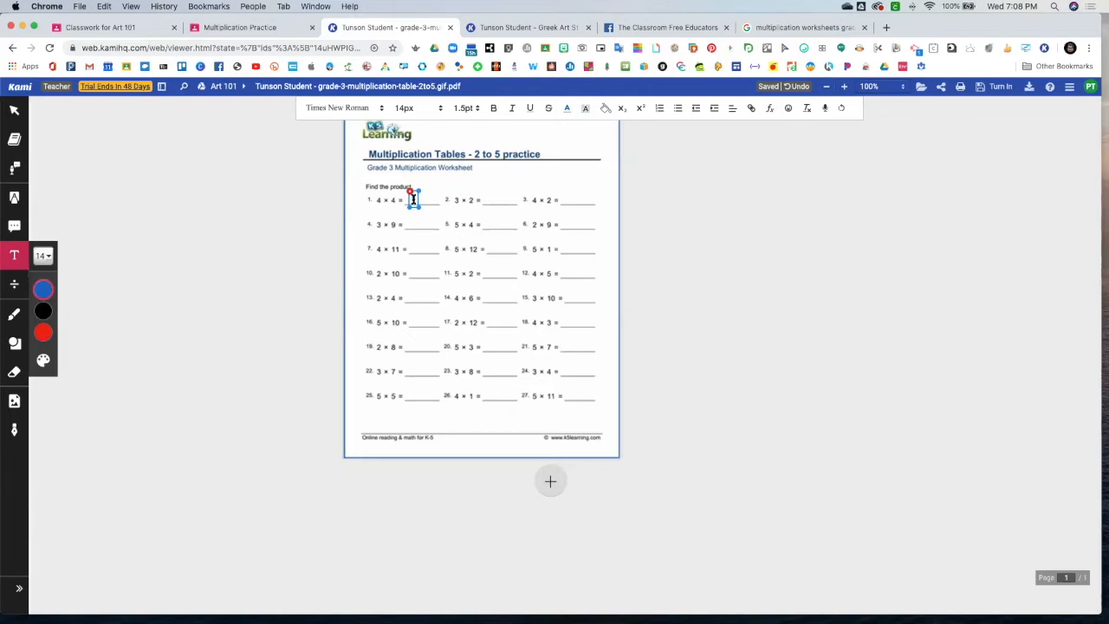
left_click(490, 201)
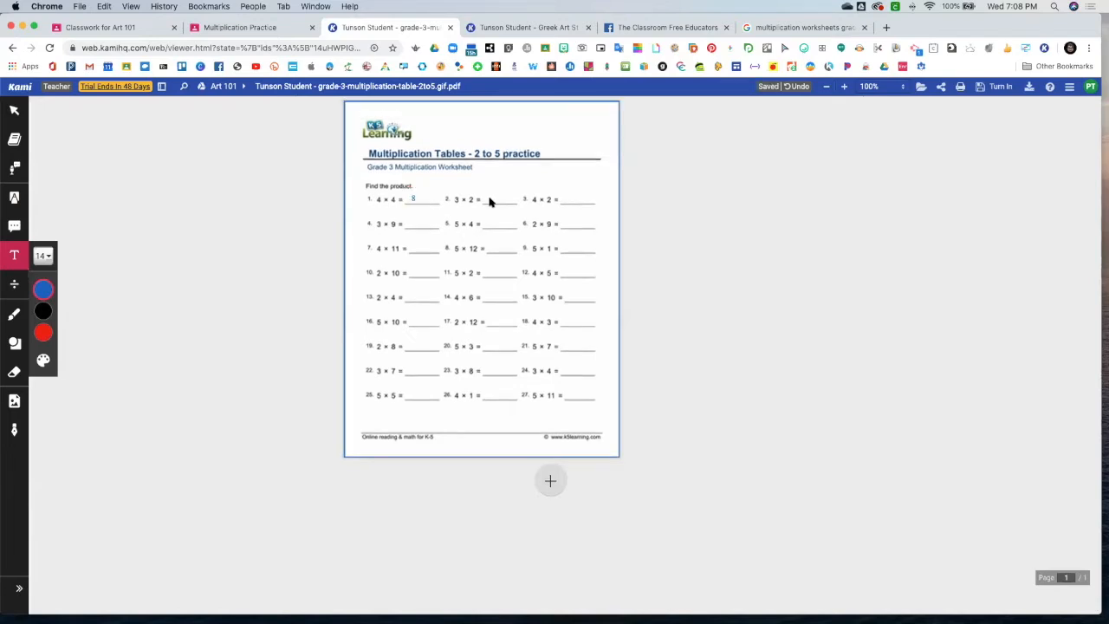
left_click(490, 201)
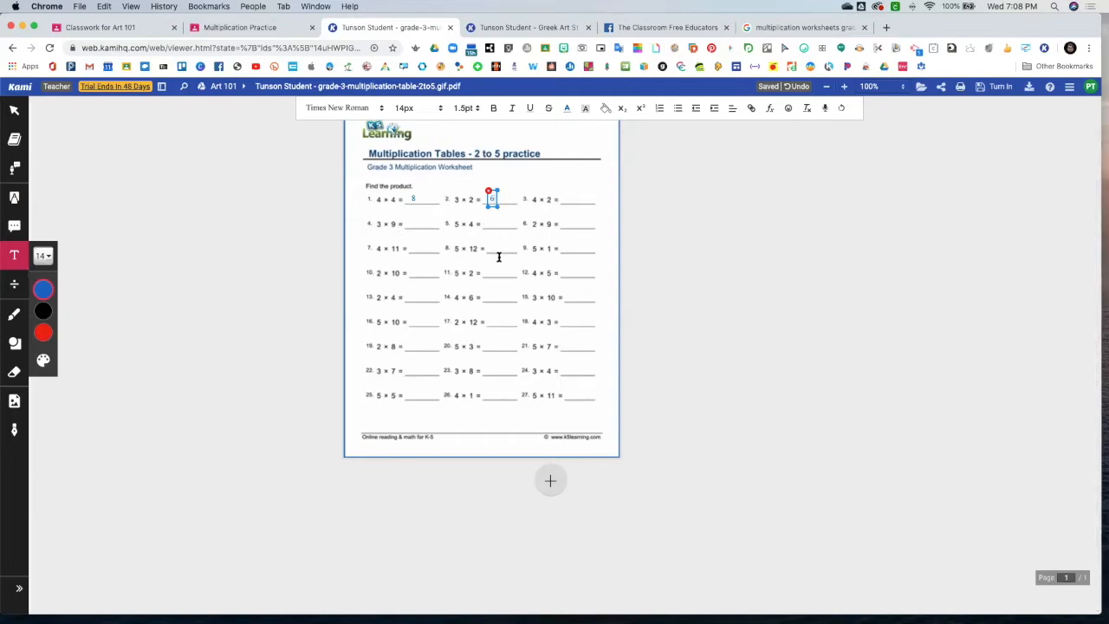
scroll(503, 247, "up", 1)
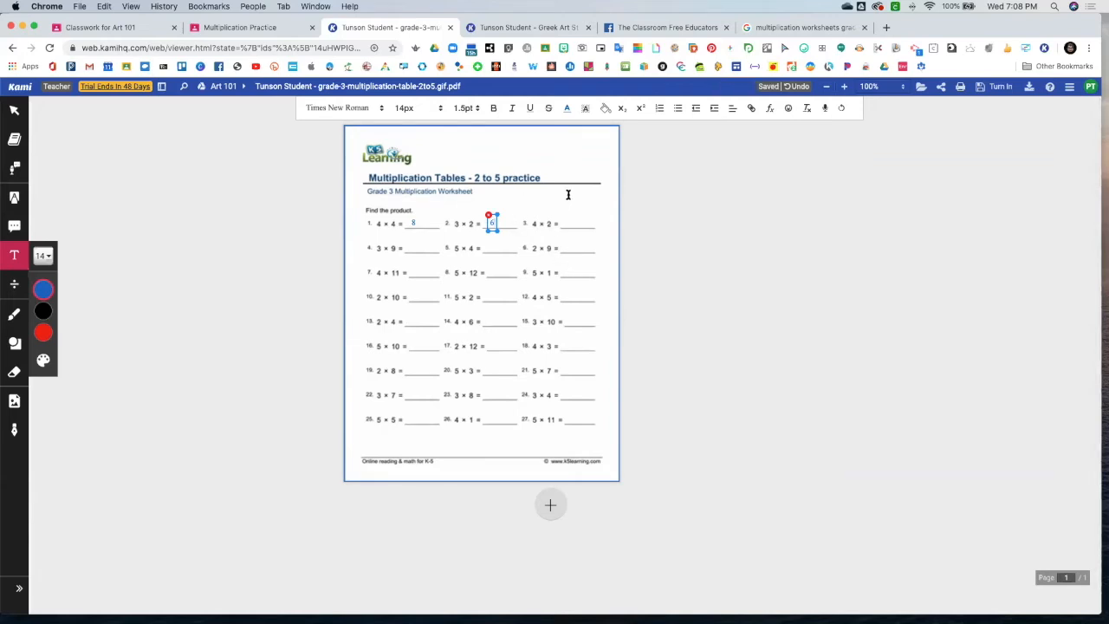
- Save the answered worksheet to Google Drive, turn it in, and close the student's worksheet and assignment pages
left_click(978, 89)
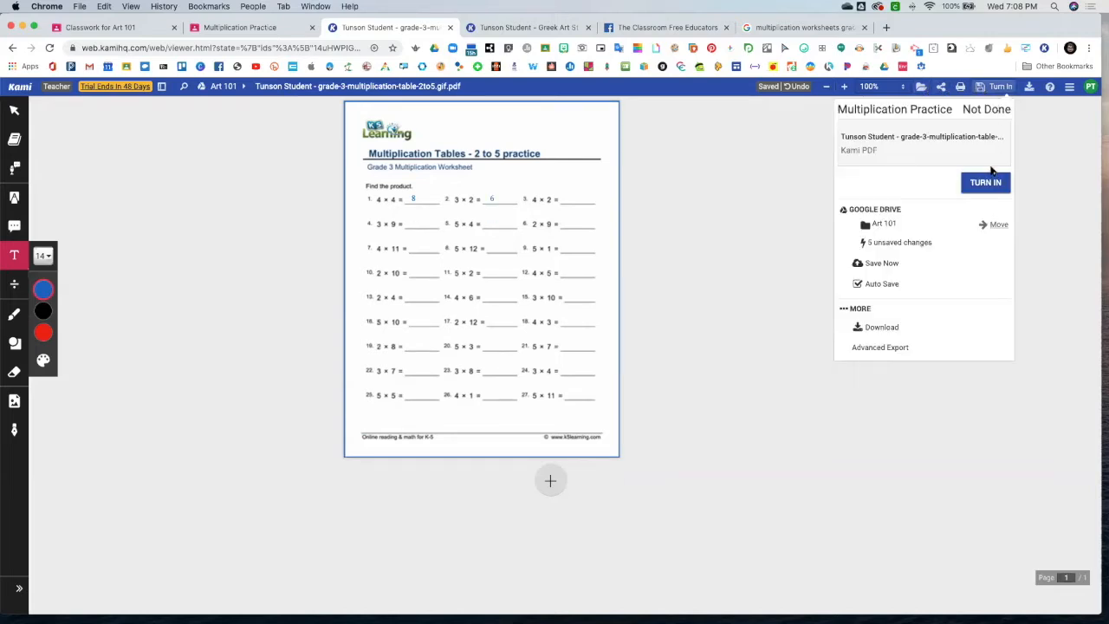
left_click(882, 263)
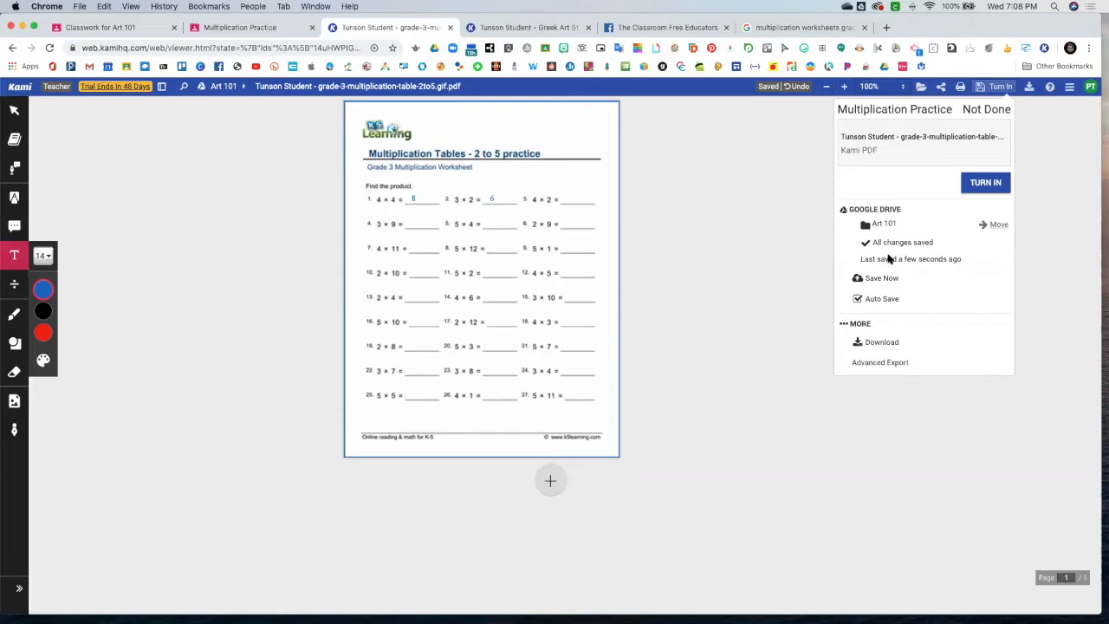
left_click(985, 183)
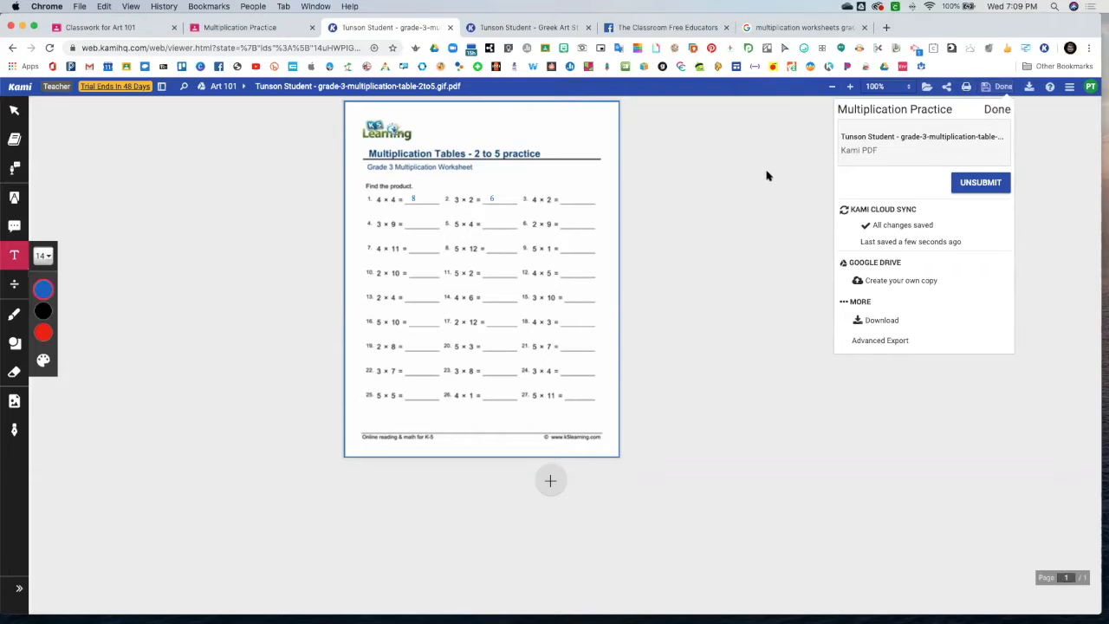
left_click(735, 175)
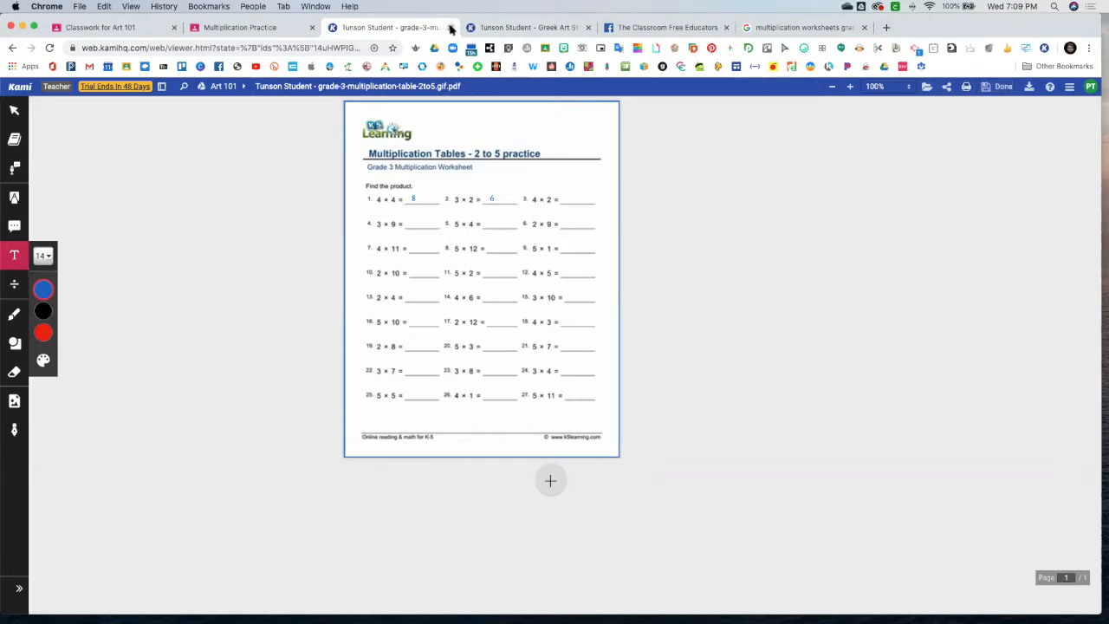
left_click(451, 29)
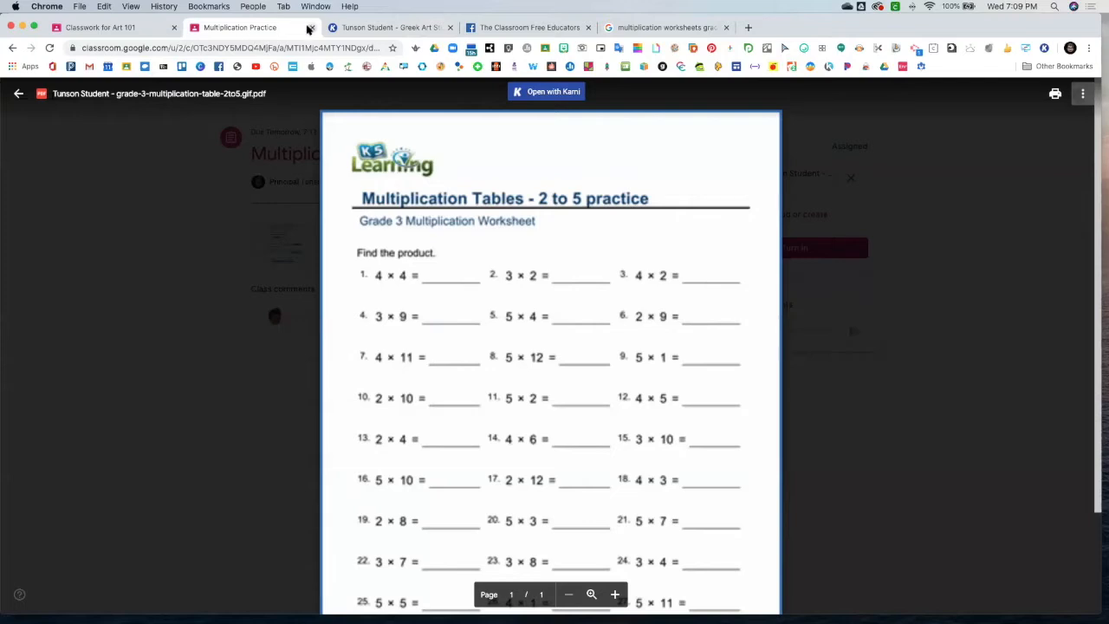
left_click(311, 30)
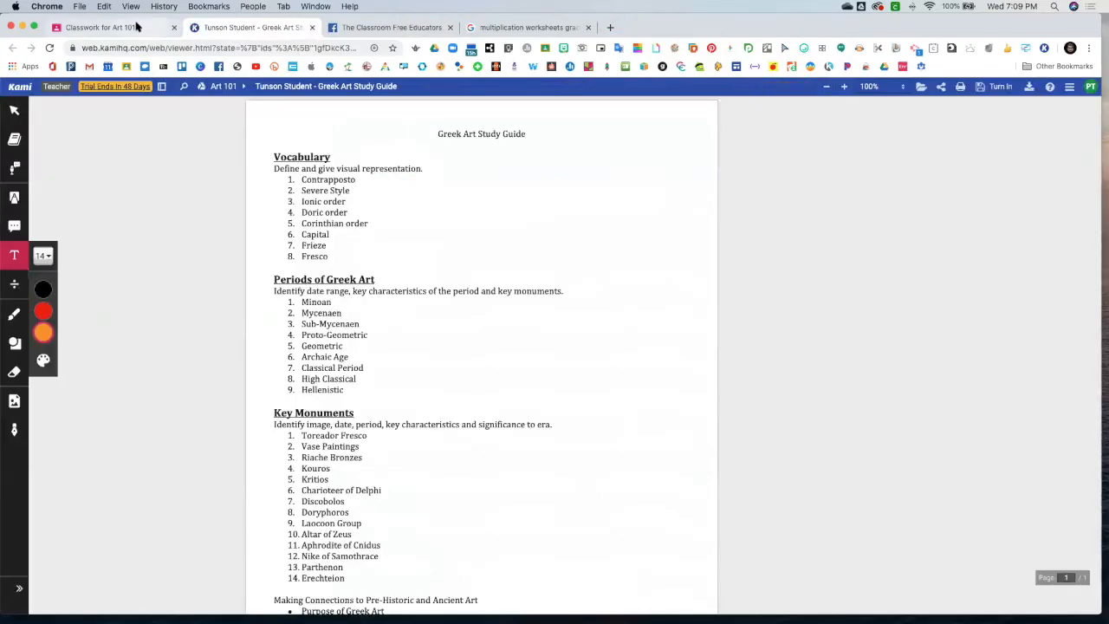
- Return to the Art 101 classwork page, refresh it, and open the class gradebook
left_click(137, 28)
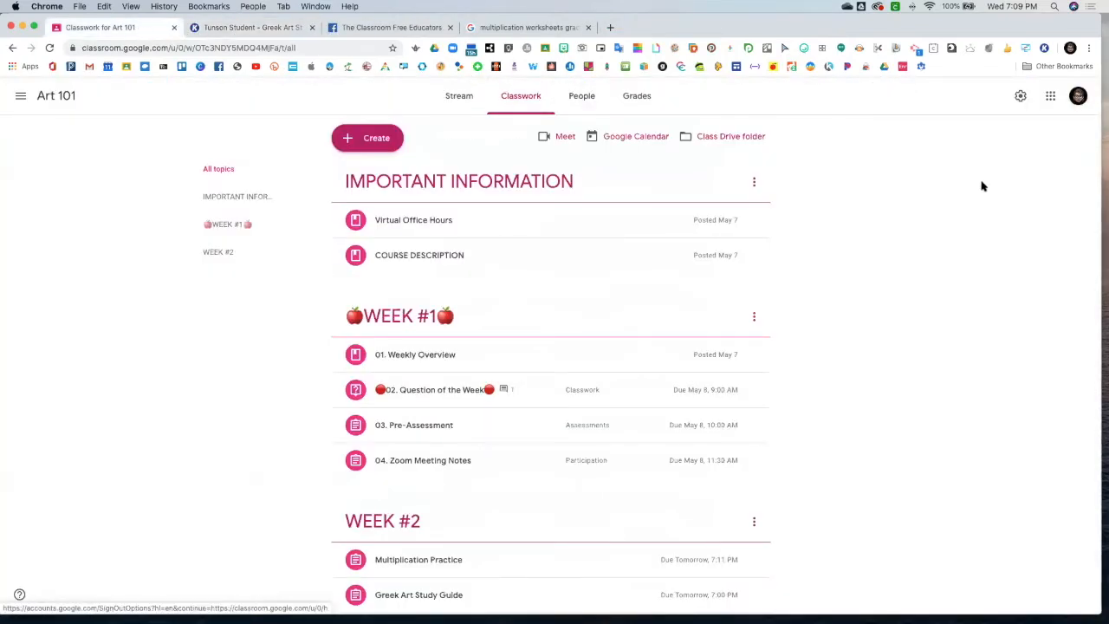
left_click(50, 47)
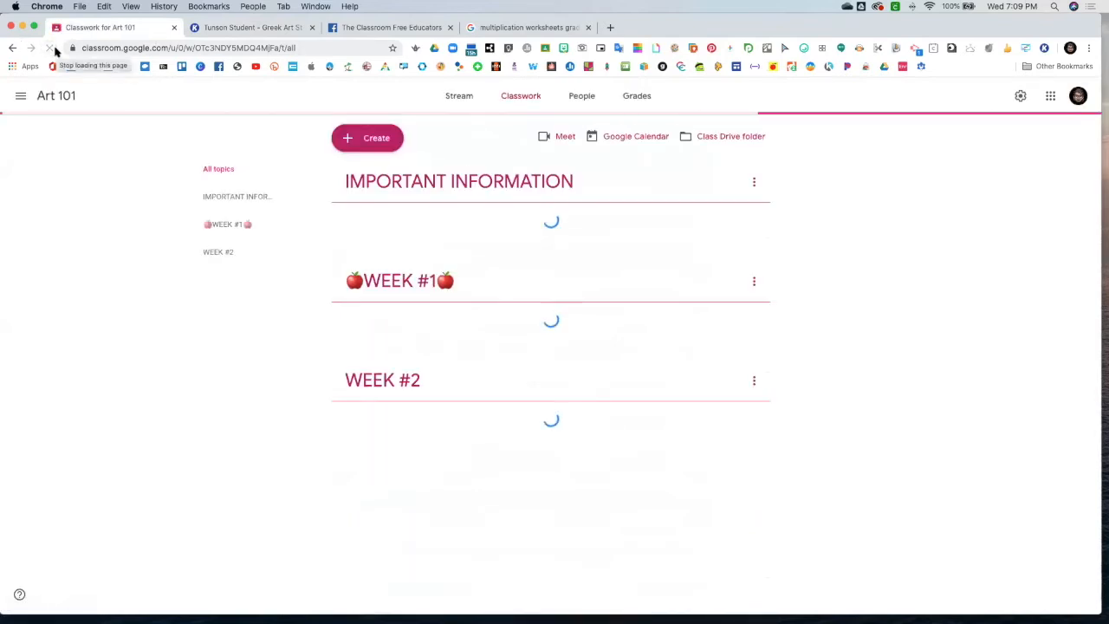
left_click(644, 99)
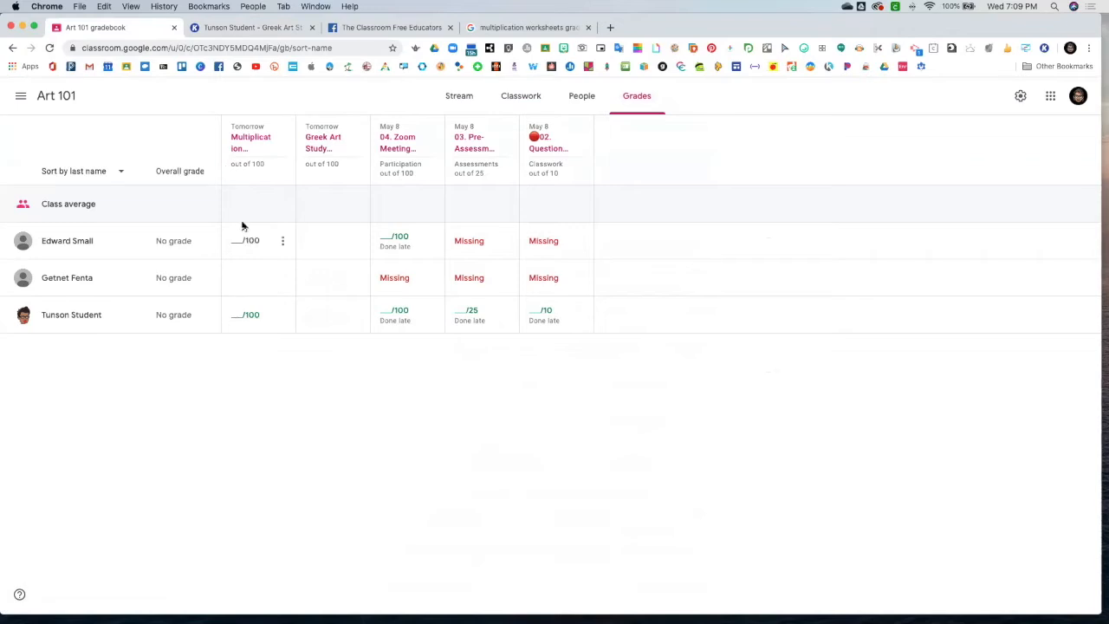
- Open the student account's turned-in Multiplication Practice worksheet from the gradebook and load it in Kami
left_click(61, 315)
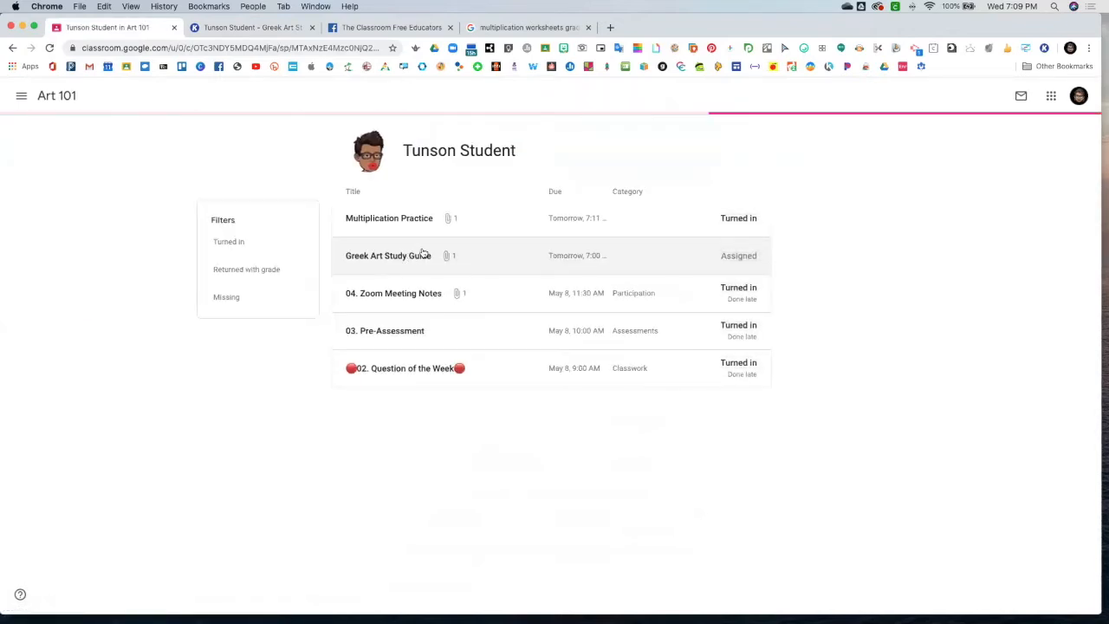
left_click(405, 223)
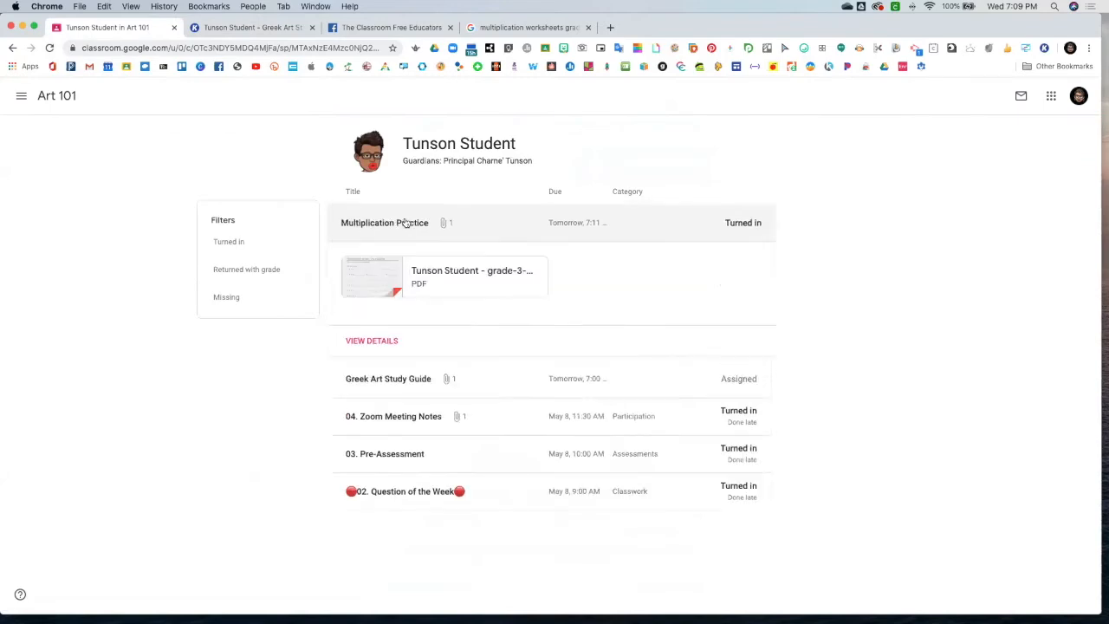
left_click(424, 274)
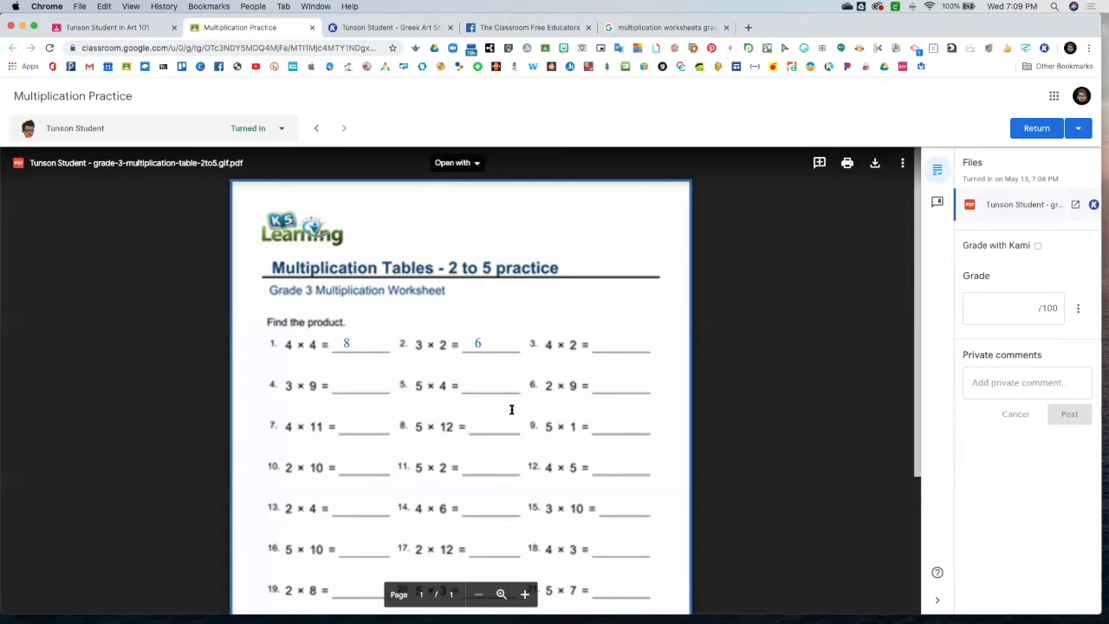
scroll(694, 328, "down", 1)
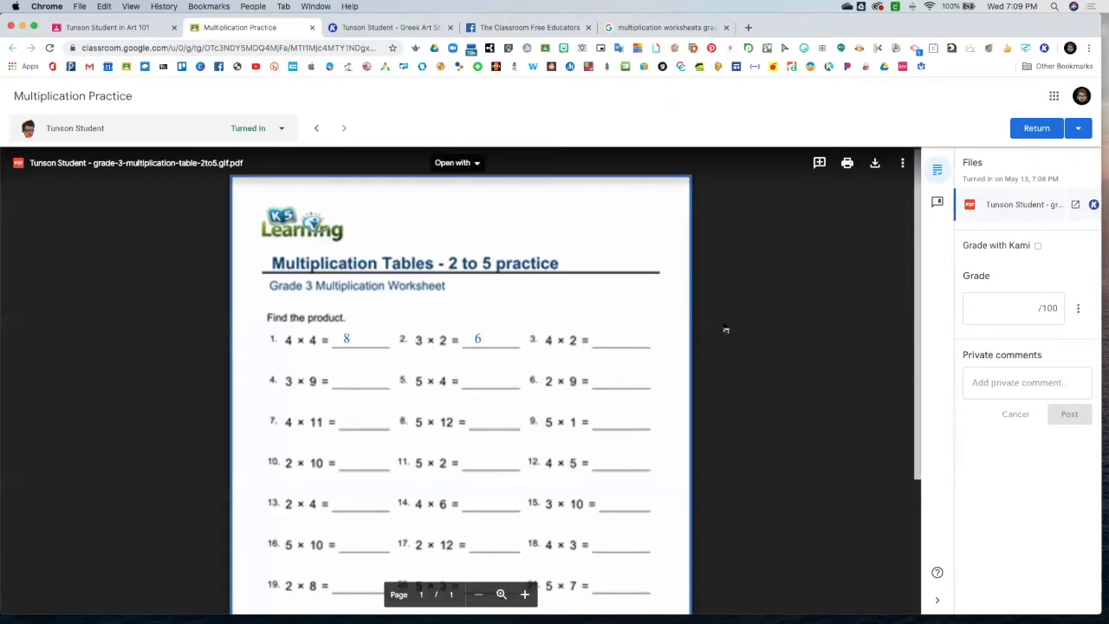
left_click(1094, 206)
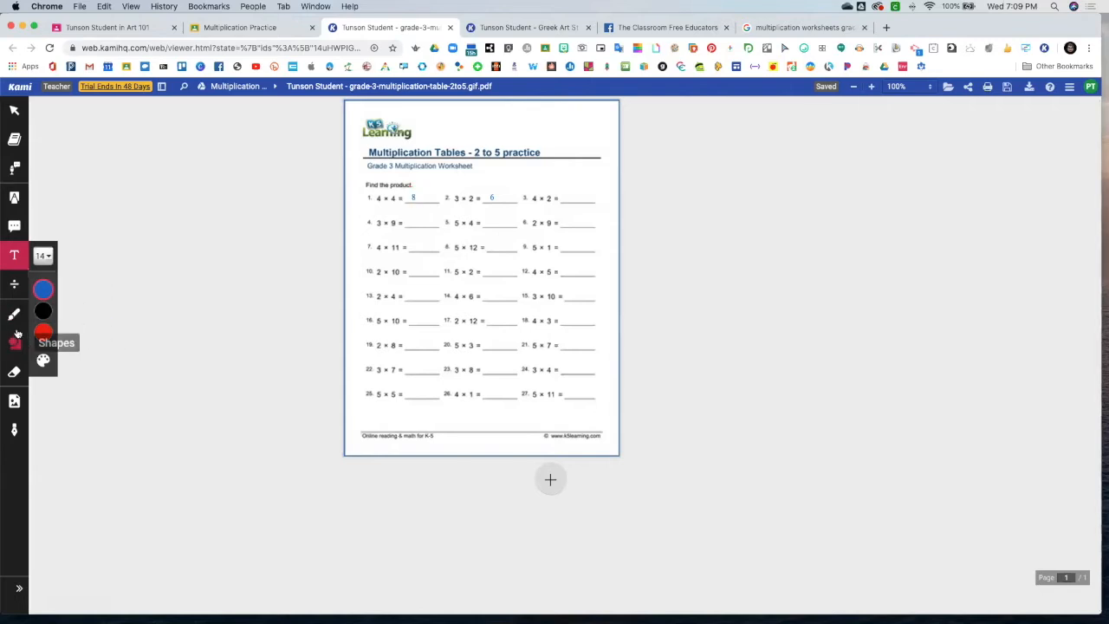
- Circle the answer 8 beside 4 × 4 with a red freehand drawing stroke
left_click(14, 198)
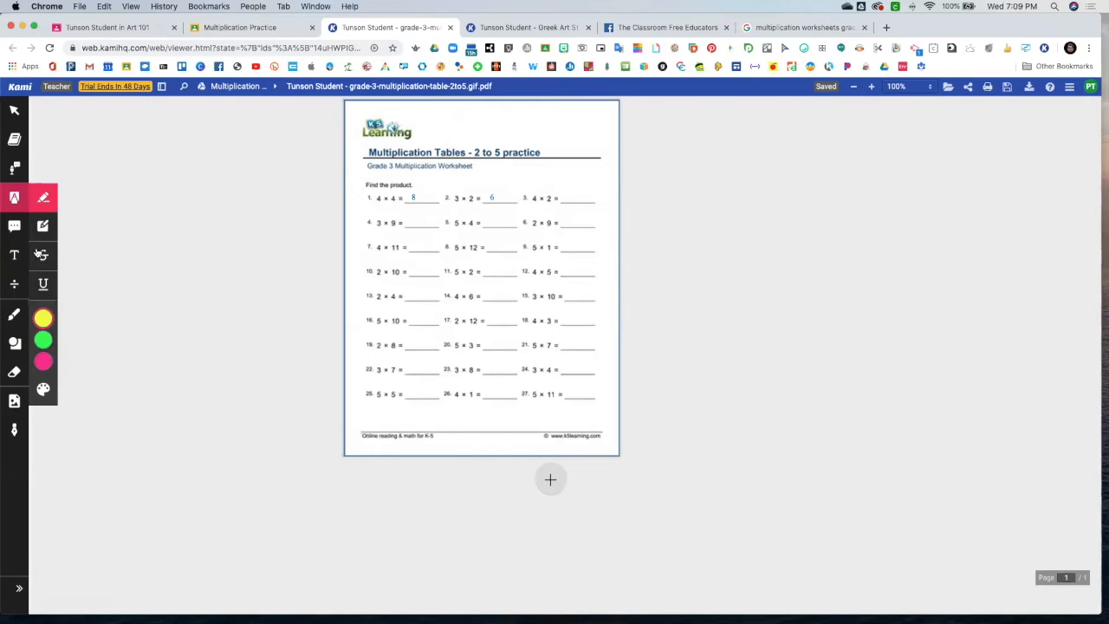
left_click(15, 314)
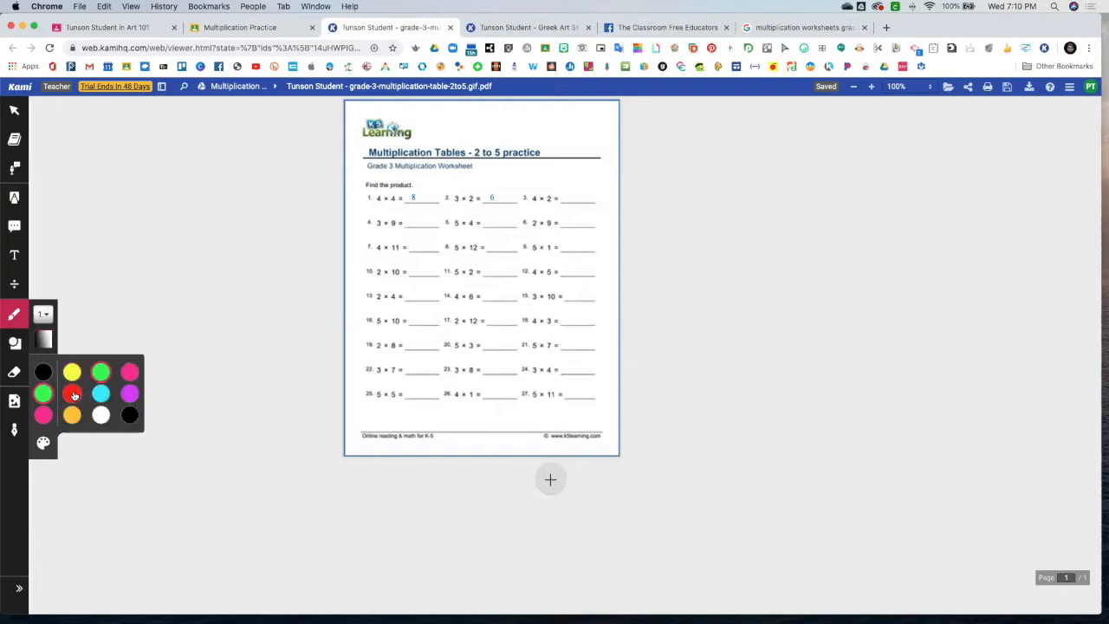
left_click(74, 394)
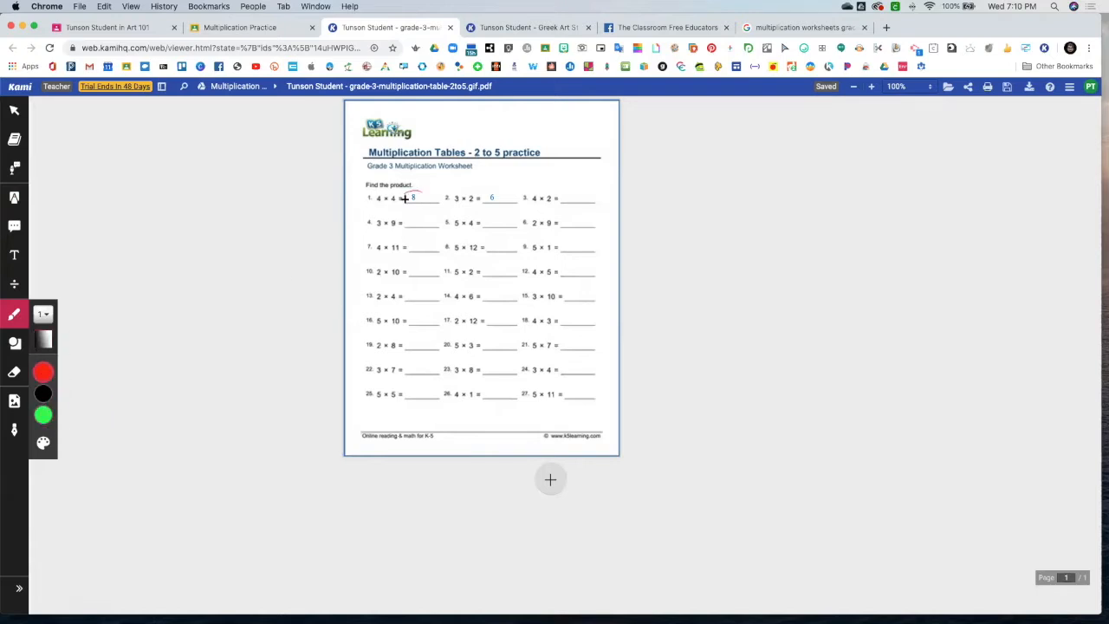
left_click_drag(418, 201, 416, 192)
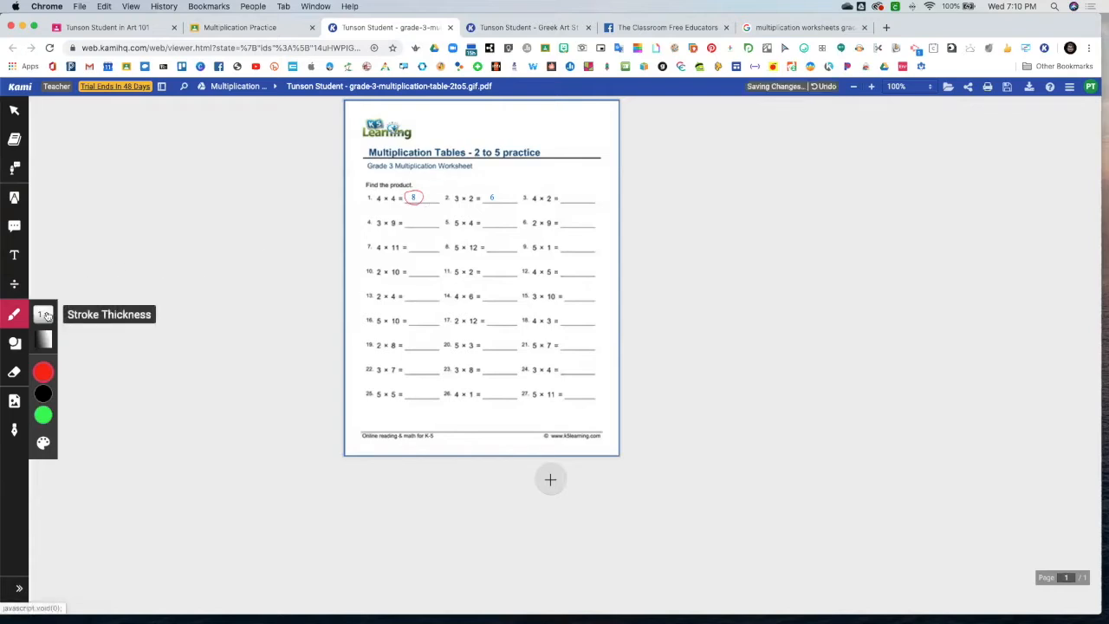
- Add a comment beside the 4 × 4 answer: "Be sure to check for the operational symbol. It looks like you added instead of multiplied."
left_click(14, 254)
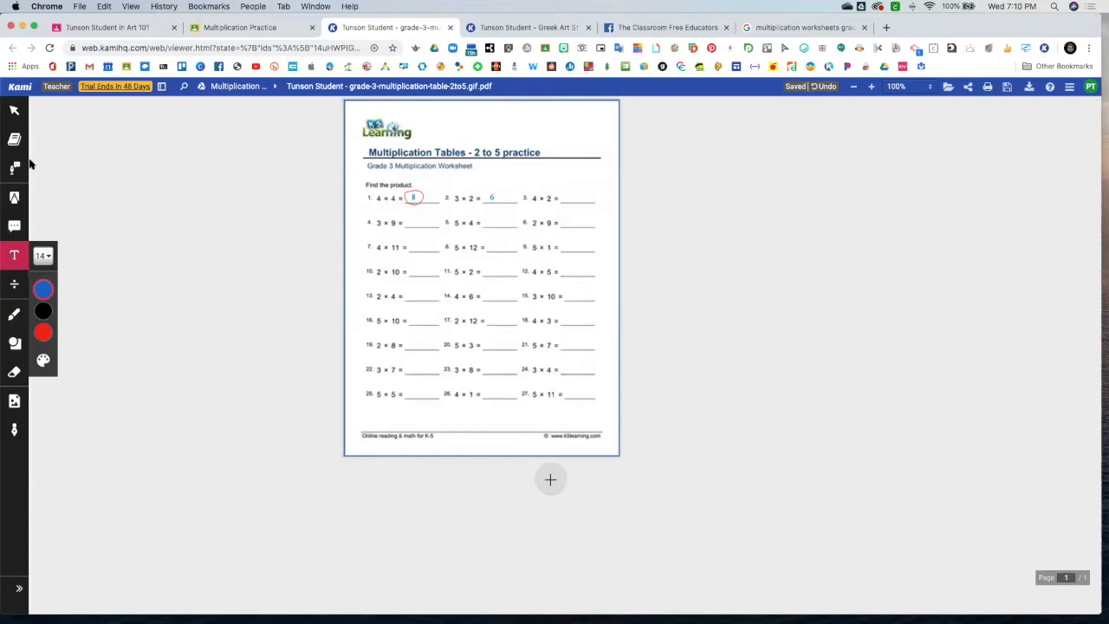
left_click(15, 226)
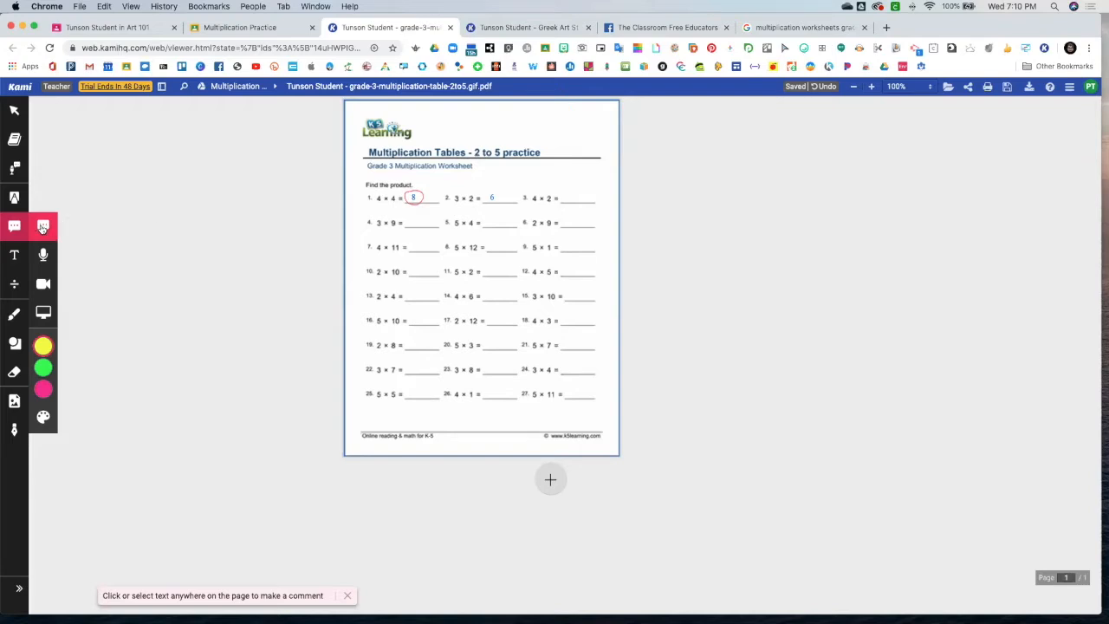
left_click(433, 183)
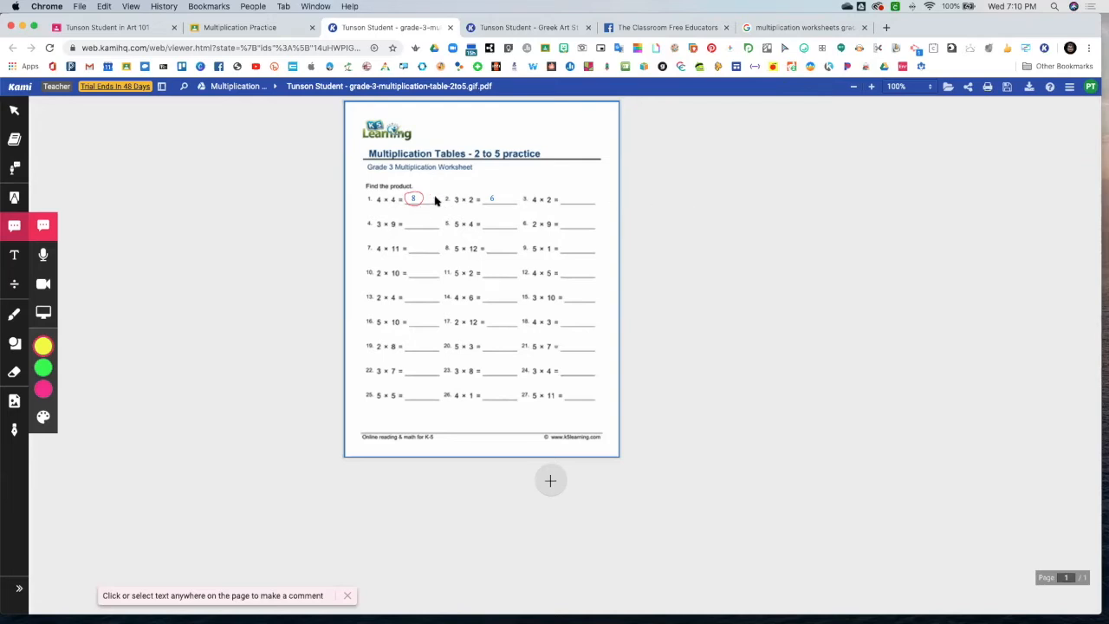
left_click(434, 198)
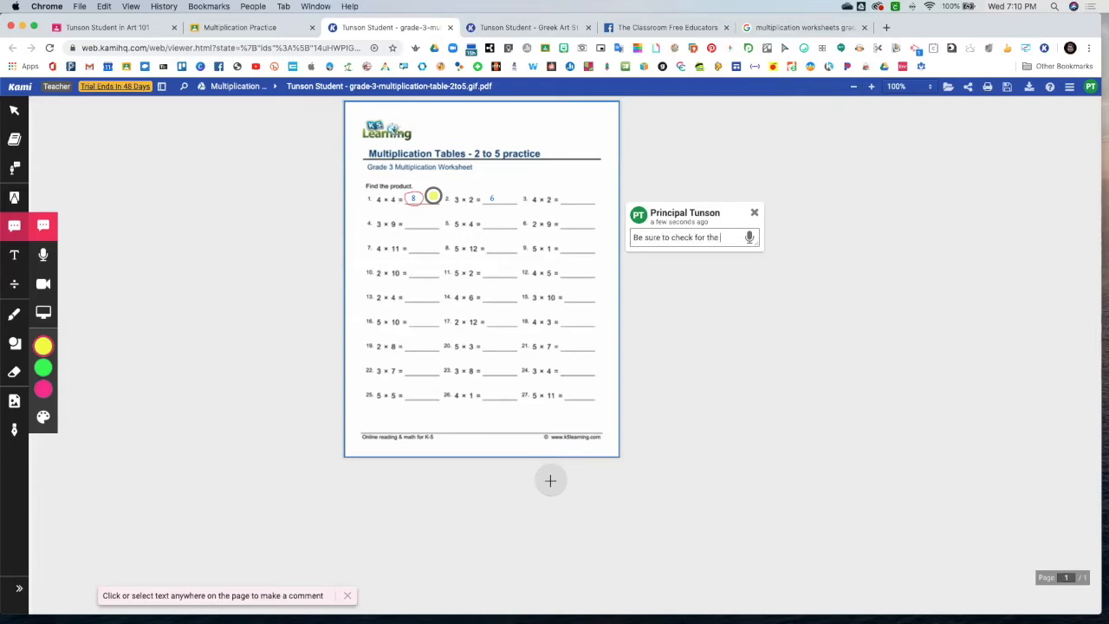
type("ational symbol. It loo")
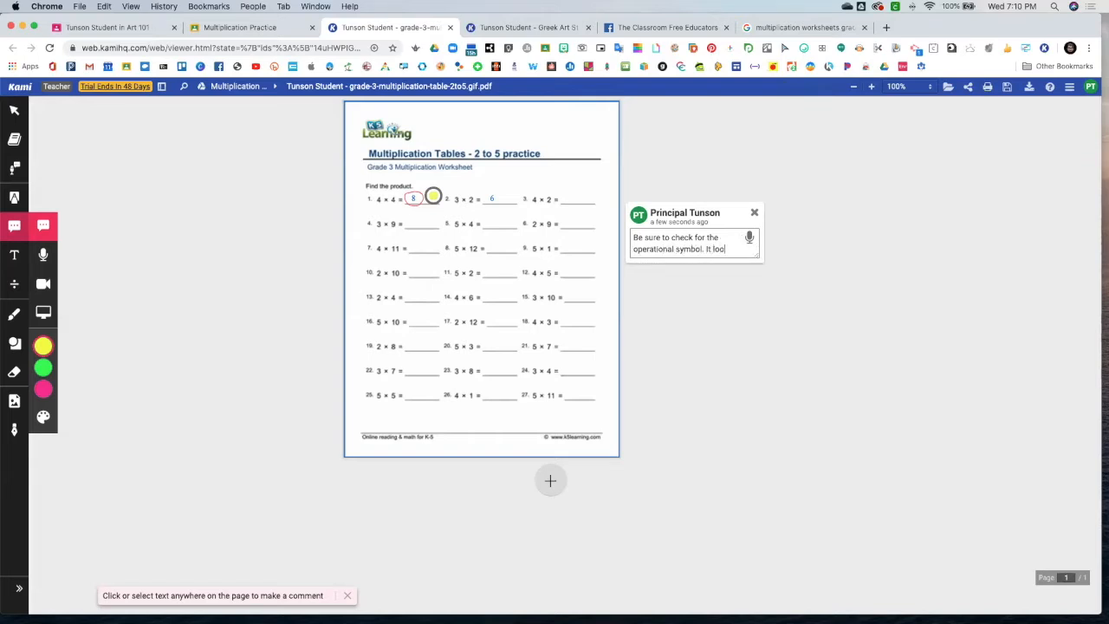
type("ks like you added")
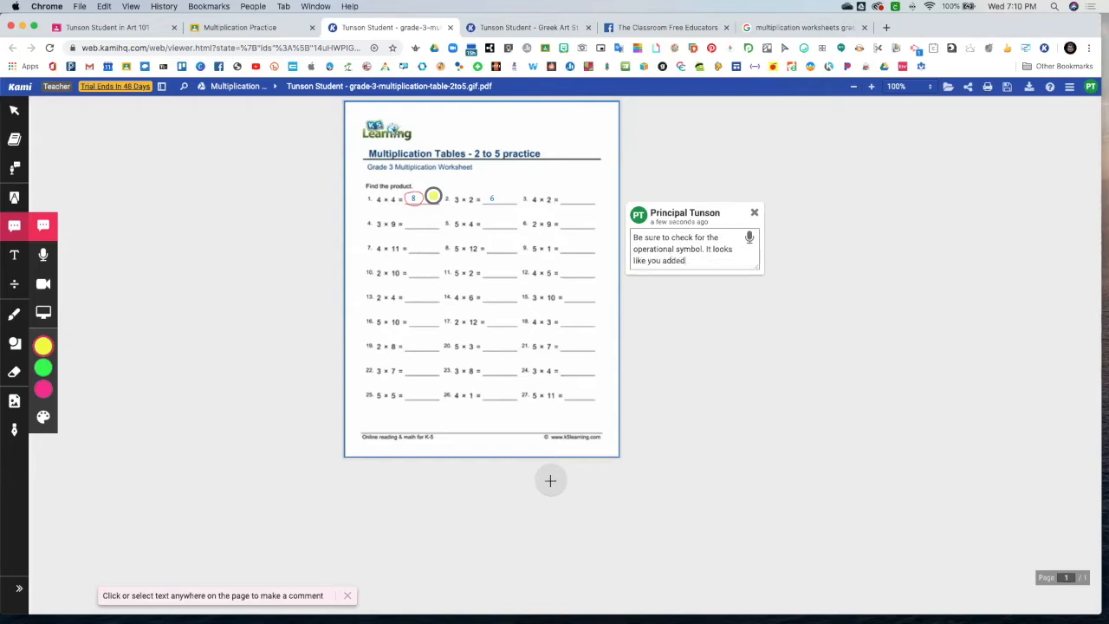
type(" instead of mi")
type("ltipl")
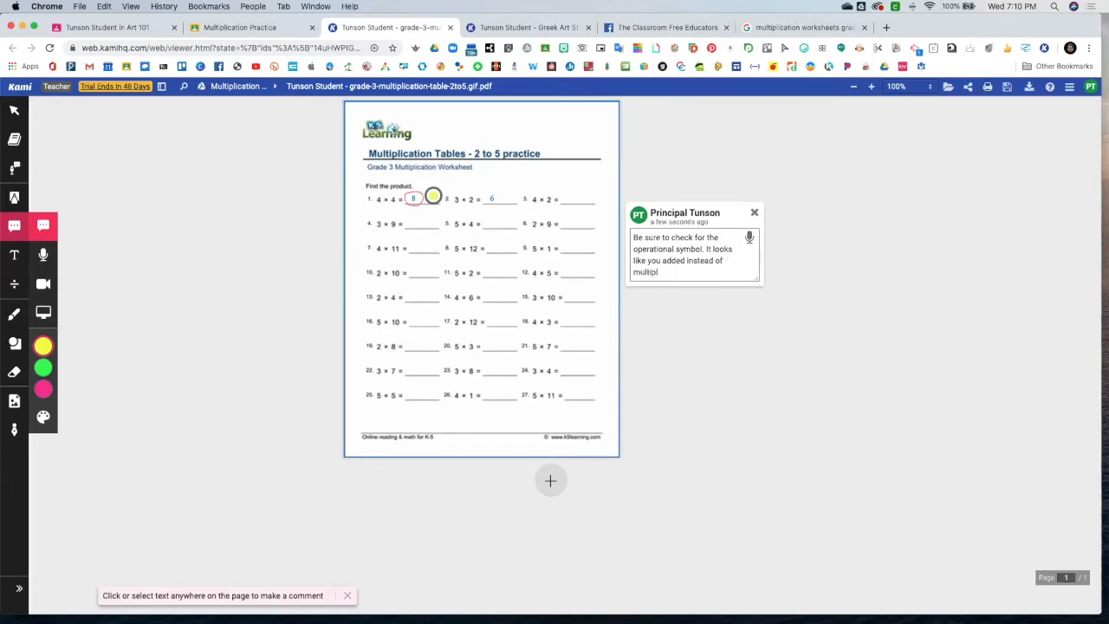
type("ied.")
left_click(728, 319)
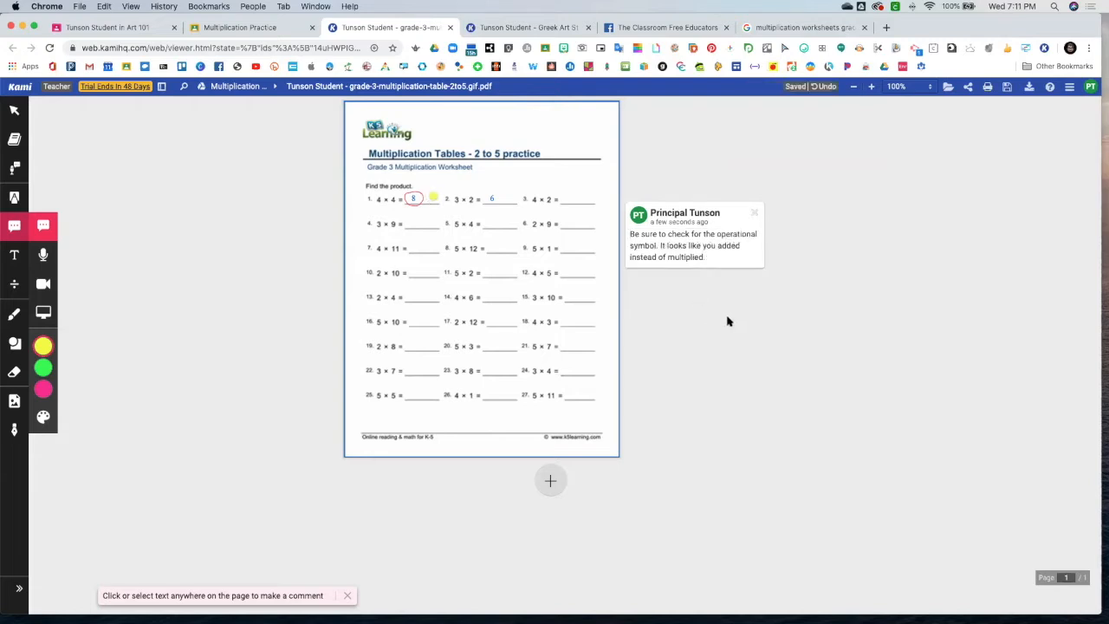
- Add the blue text "Please correct and resubmit" above the worksheet title
left_click(13, 253)
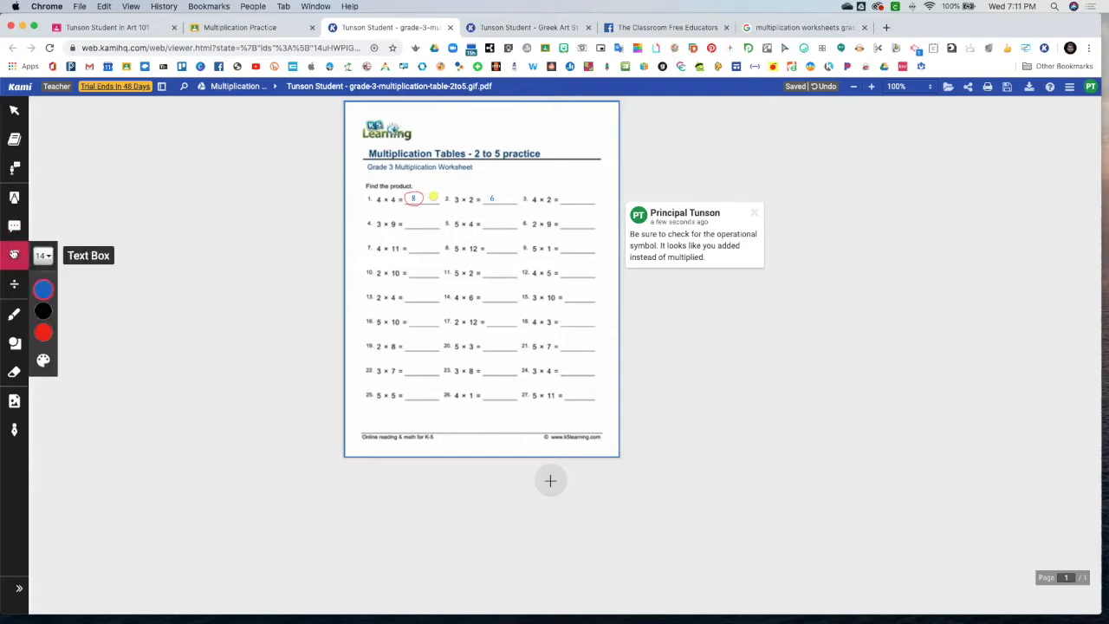
left_click(483, 115)
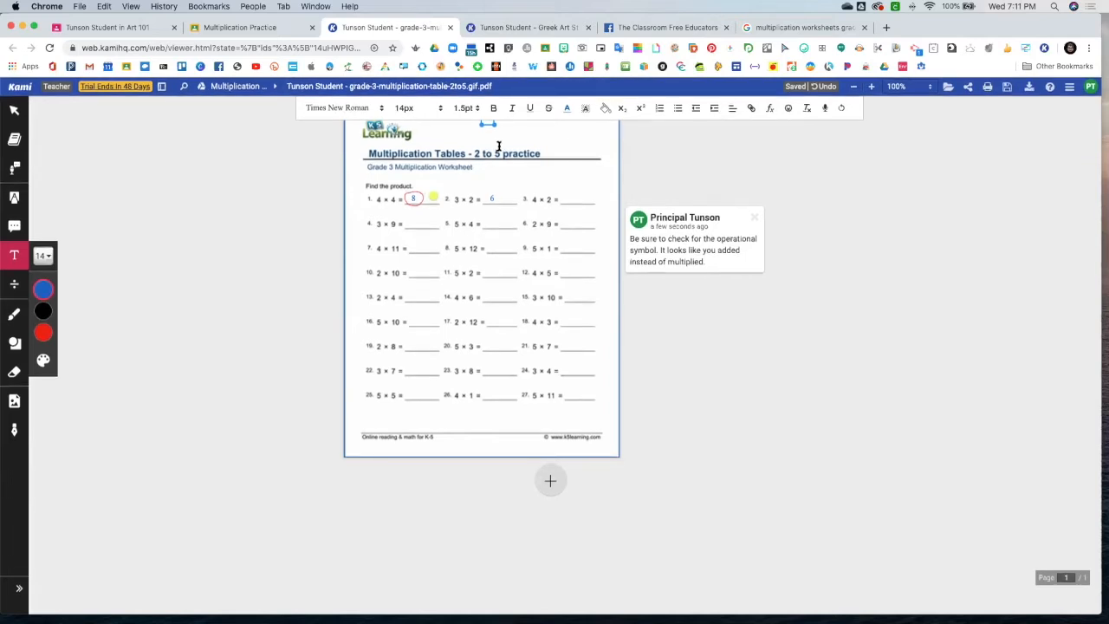
scroll(499, 153, "up", 1)
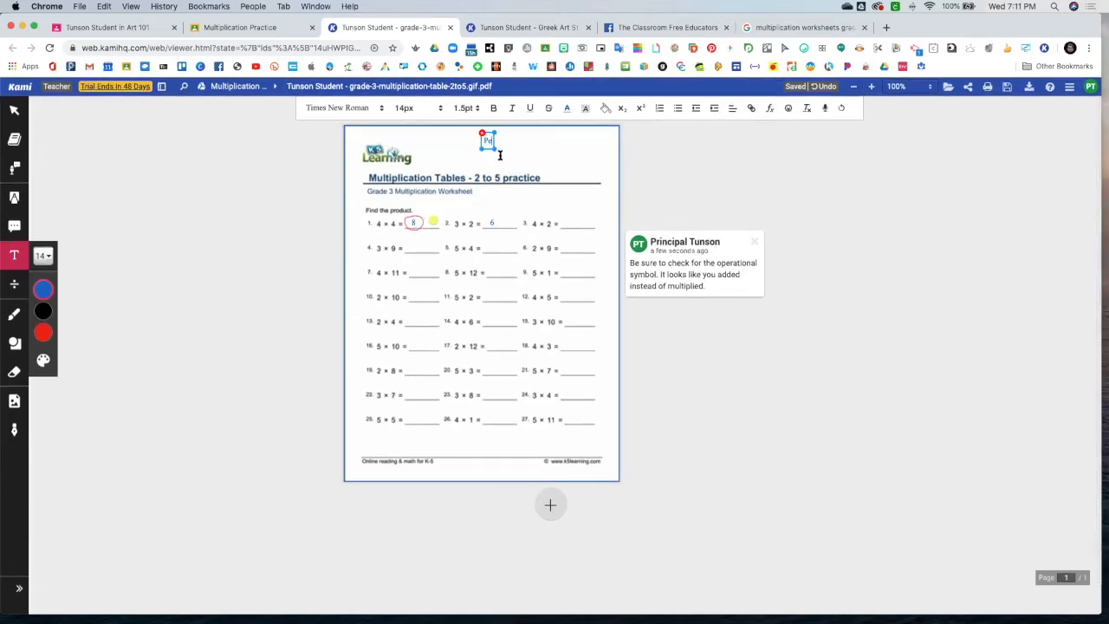
type("lease co")
type("rrect and ret")
type("umbit")
key("BackSpace")
key("BackSpace")
key("BackSpace")
key("BackSpace")
key("BackSpace")
type("ubmit")
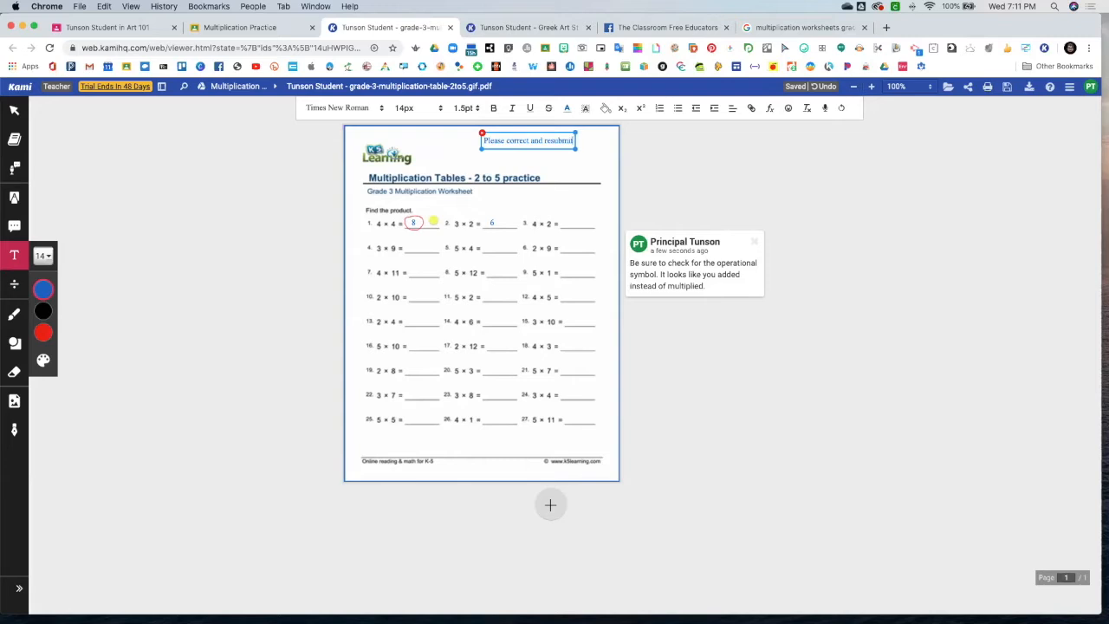
left_click(570, 168)
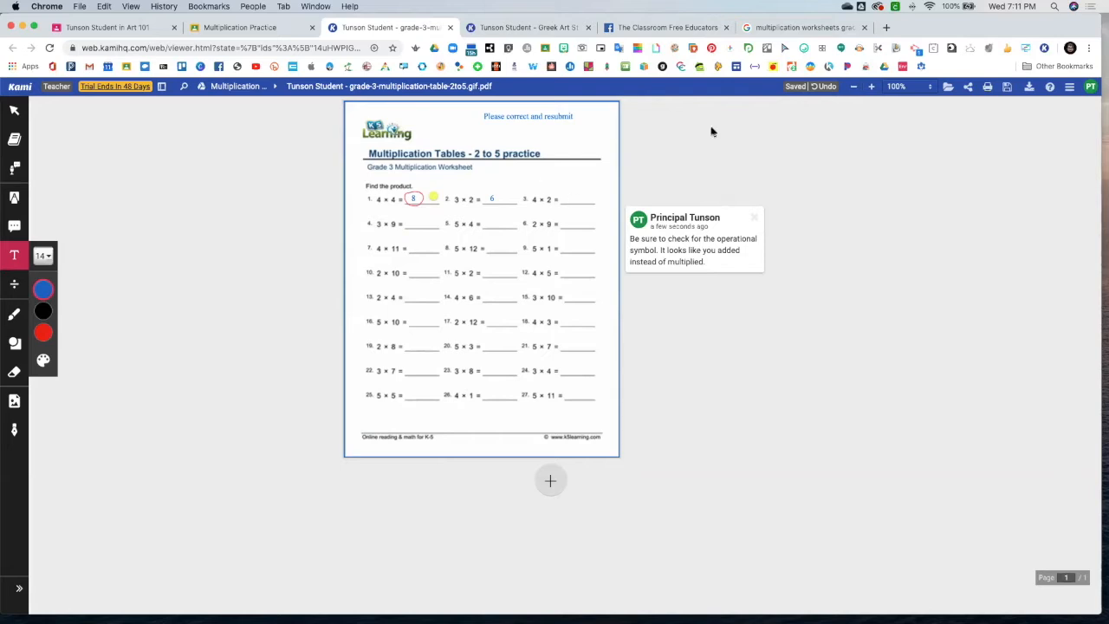
- Open Canva in a new browser tab and start a design from the white and black "It's Mother's Day!" Instagram post template
left_click(886, 27)
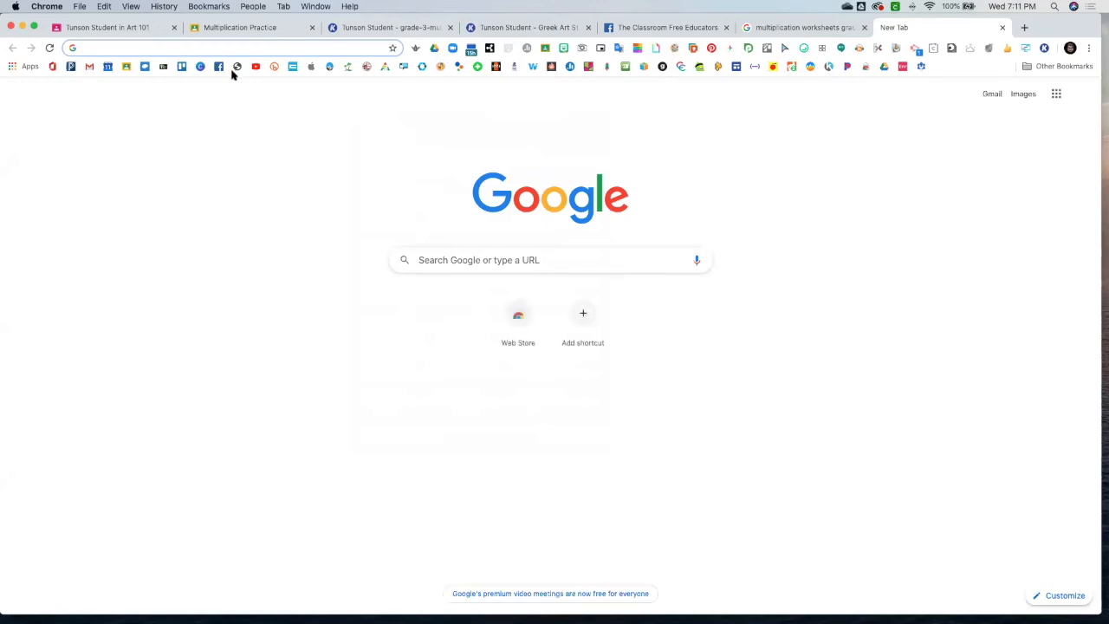
left_click(199, 68)
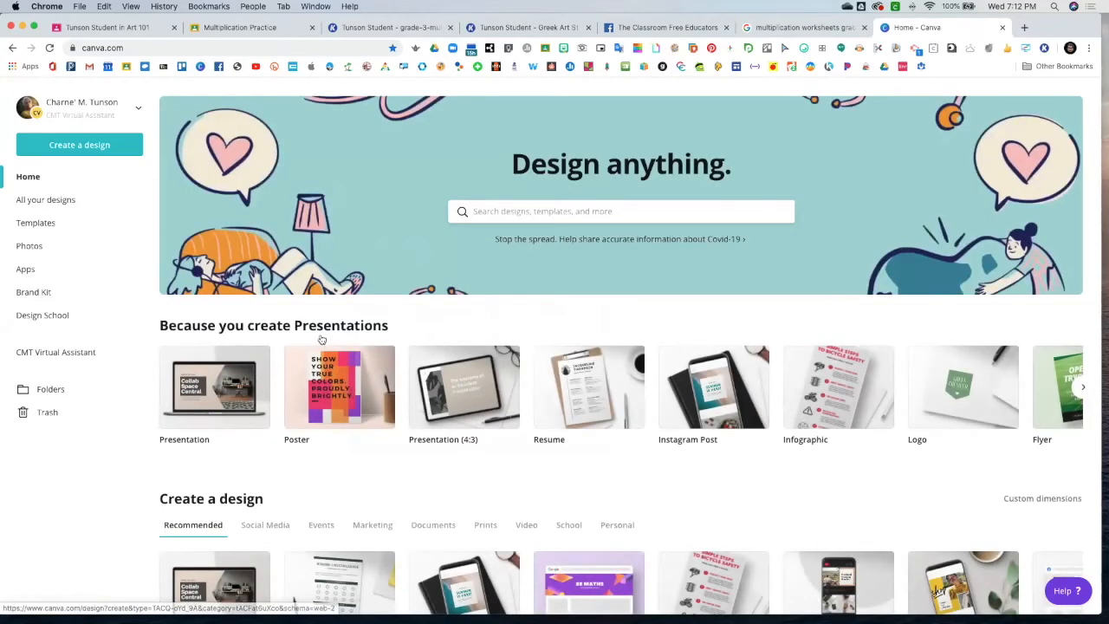
scroll(322, 340, "down", 3)
scroll(322, 339, "down", 5)
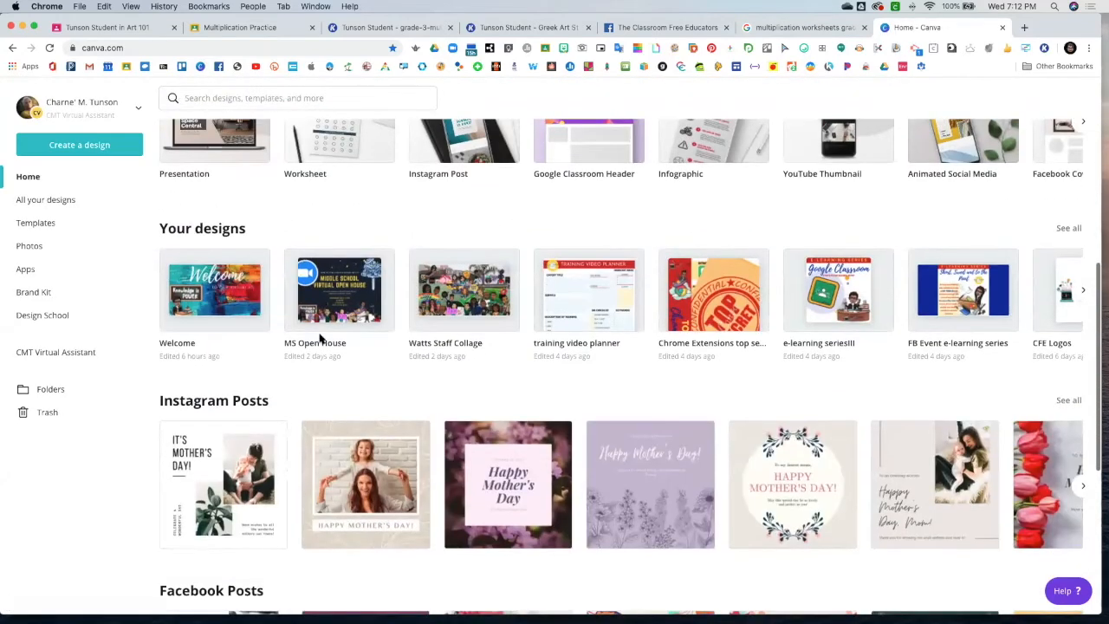
scroll(320, 338, "down", 1)
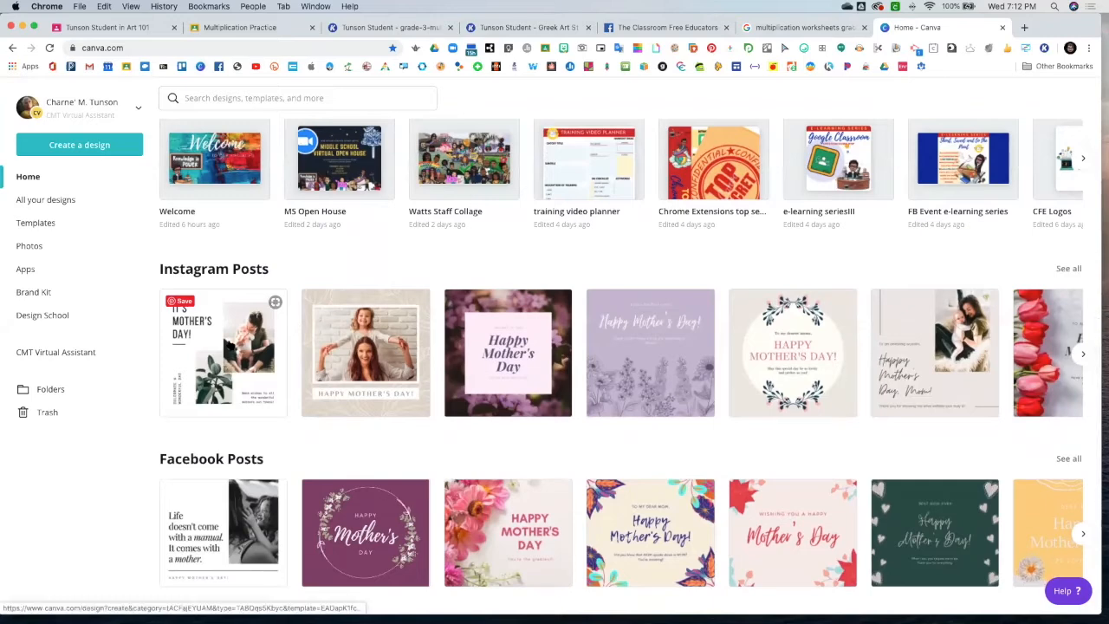
left_click(247, 332)
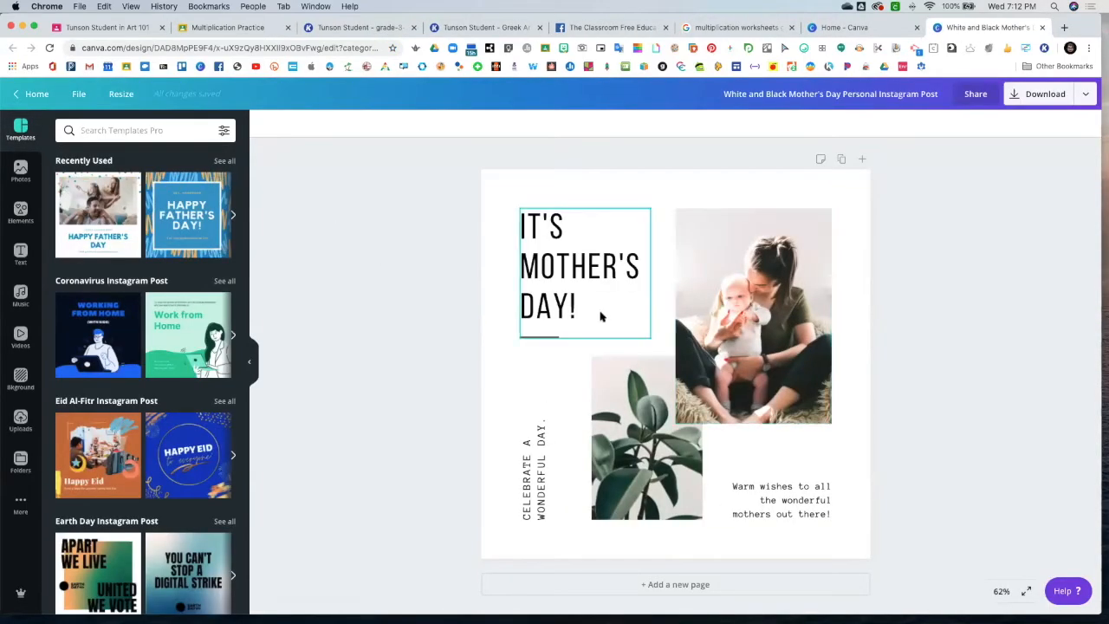
- Delete all photos, text, and the decorative line from the Mother's Day template to leave a blank canvas
left_click(718, 288)
key("Delete")
left_click(577, 268)
key("Delete")
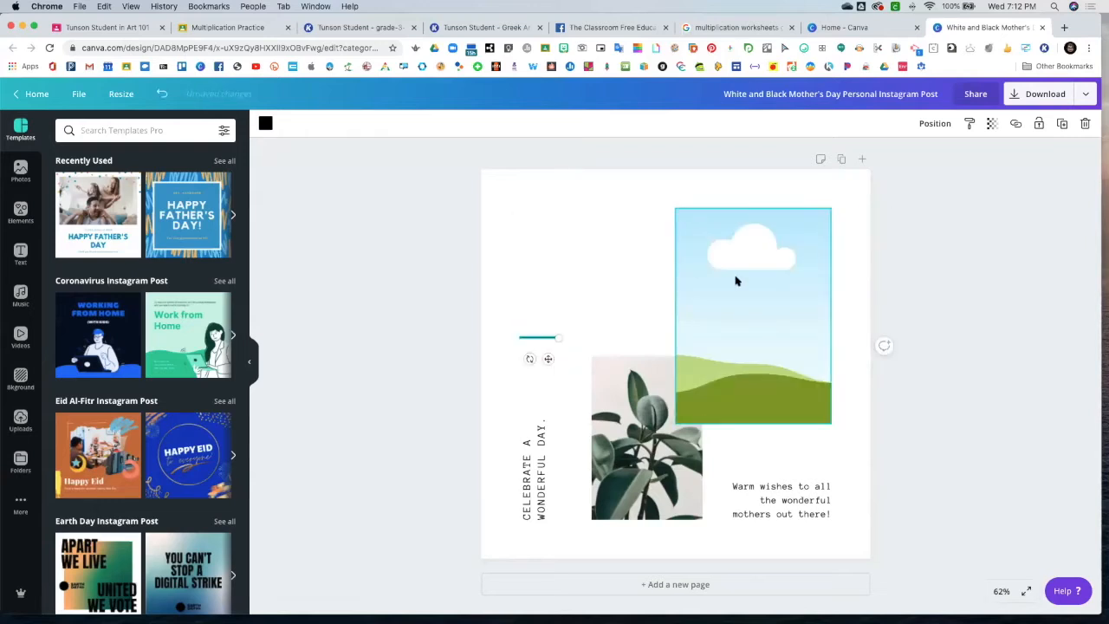
left_click(736, 280)
key("Delete")
left_click(617, 433)
key("Delete")
key("Delete")
left_click(538, 337)
key("Delete")
left_click(535, 390)
key("Delete")
left_click(772, 490)
key("Delete")
left_click(651, 386)
- Browse the uploaded images in Canva and search the Bitmoji extension for "grade"
left_click(21, 421)
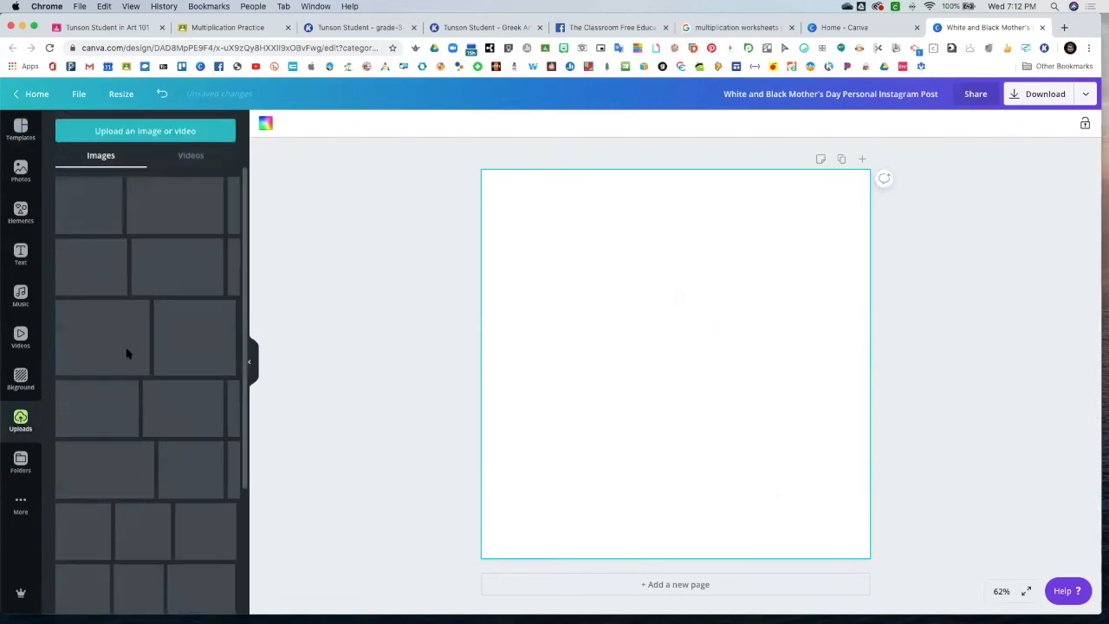
scroll(162, 398, "down", 3)
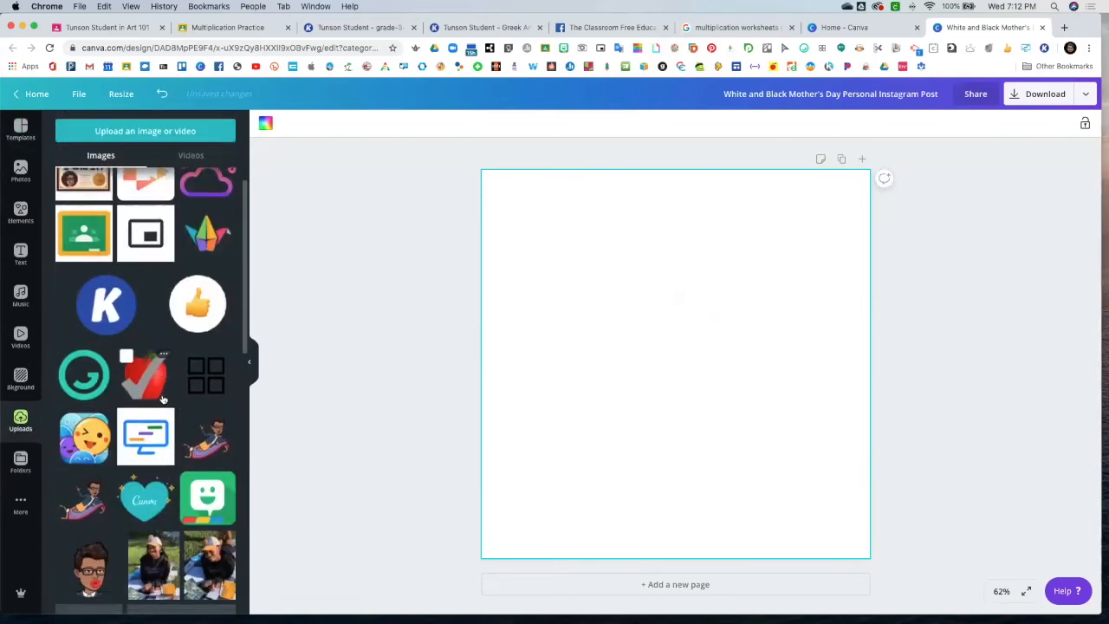
scroll(162, 398, "down", 10)
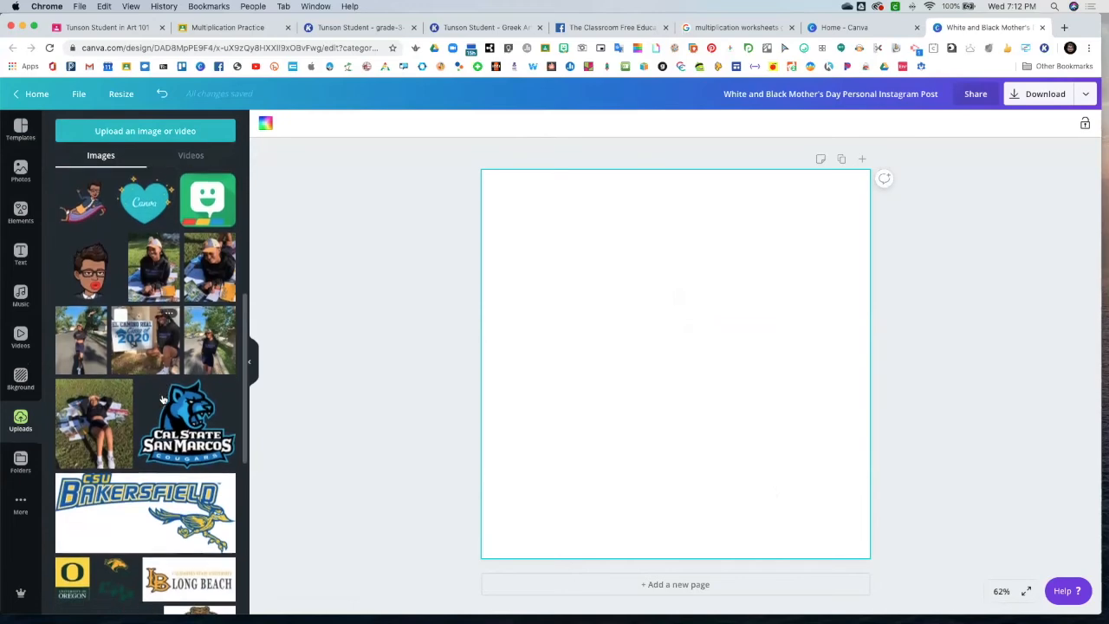
scroll(162, 398, "down", 7)
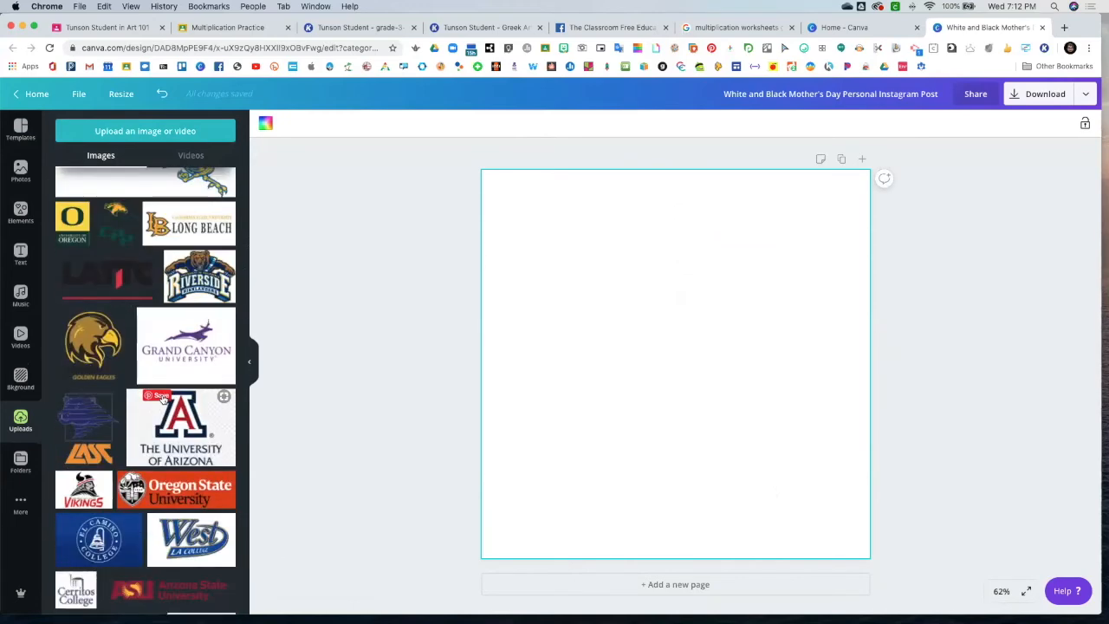
scroll(162, 399, "up", 20)
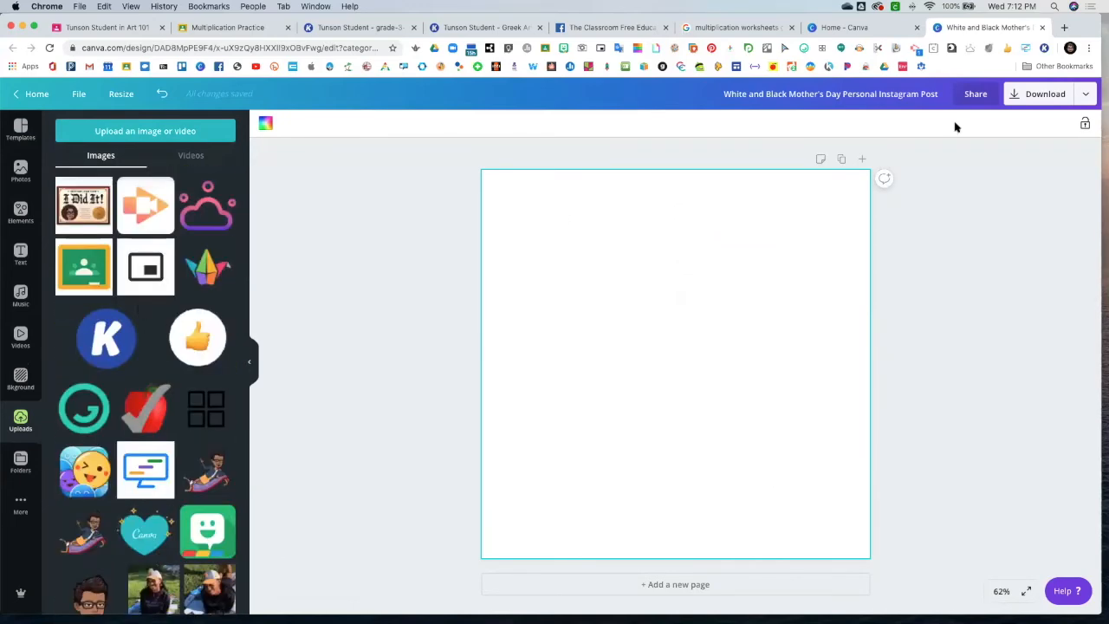
left_click(563, 48)
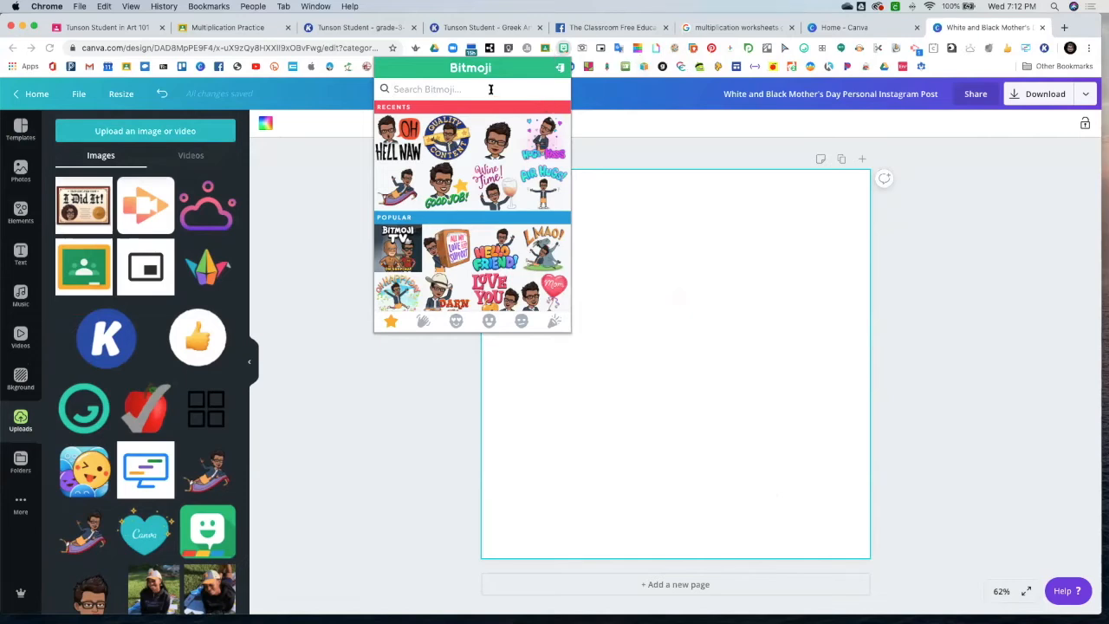
type("grade")
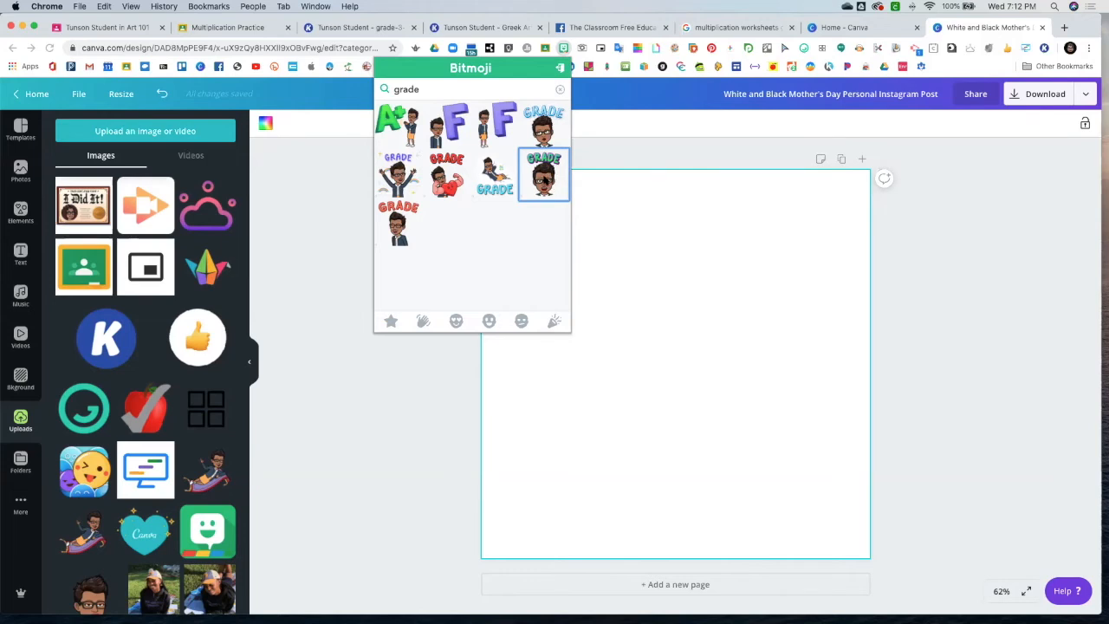
- Save the Bitmoji with the green "GRADE" lettering as download.png in the Downloads folder
right_click(546, 176)
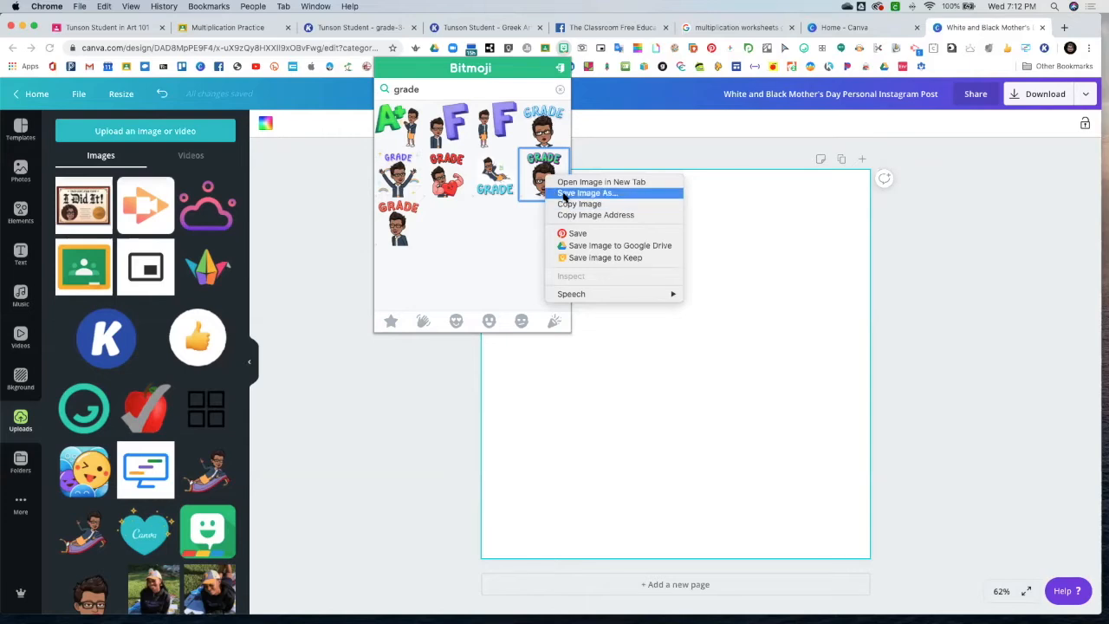
left_click(563, 193)
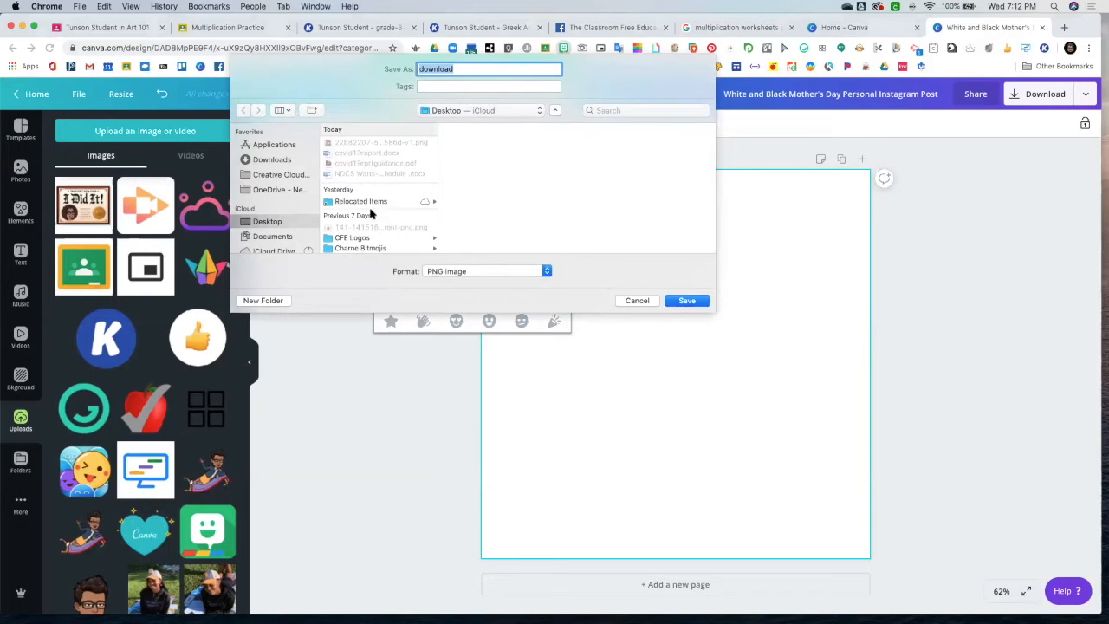
left_click(279, 162)
left_click(686, 299)
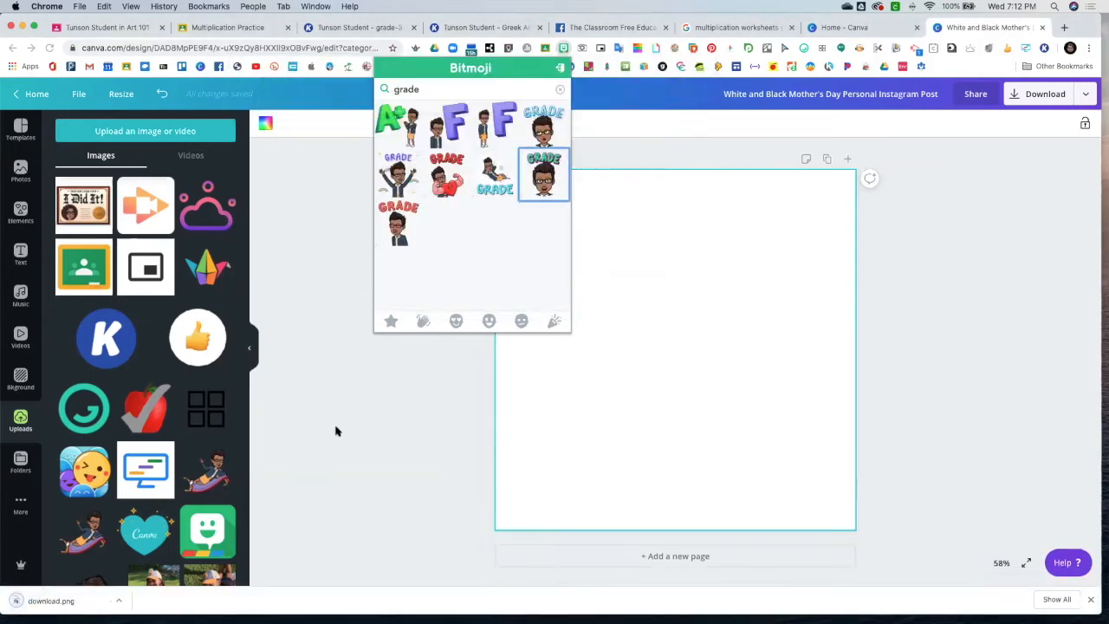
- Upload download.png to the design's images and place the Bitmoji in the lower middle of the blank page
left_click_drag(52, 600, 142, 422)
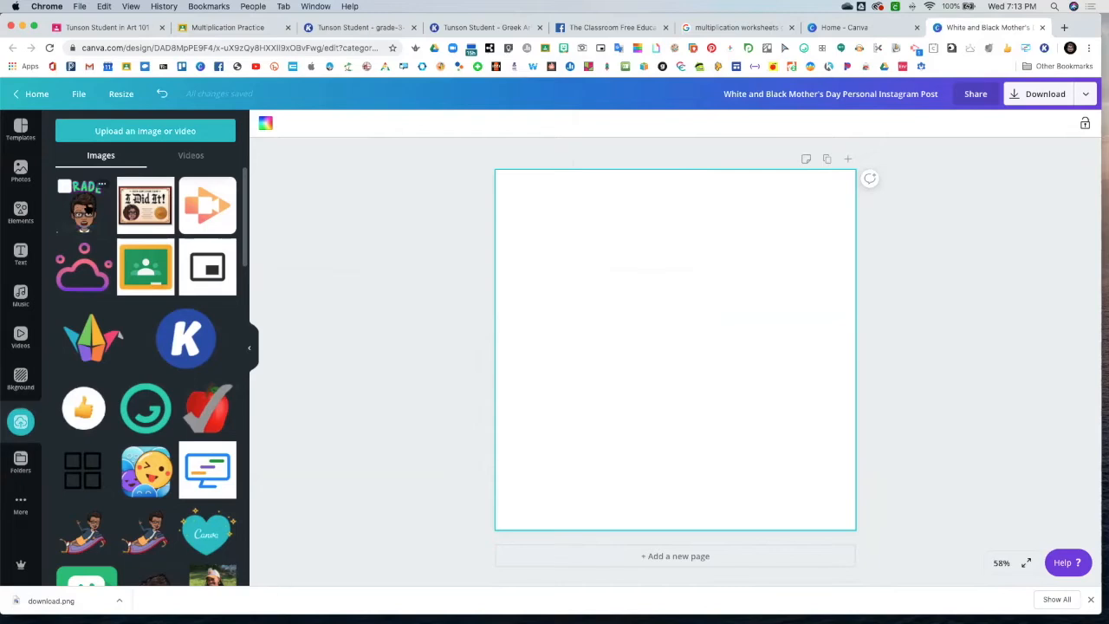
left_click(87, 211)
left_click_drag(690, 355, 696, 432)
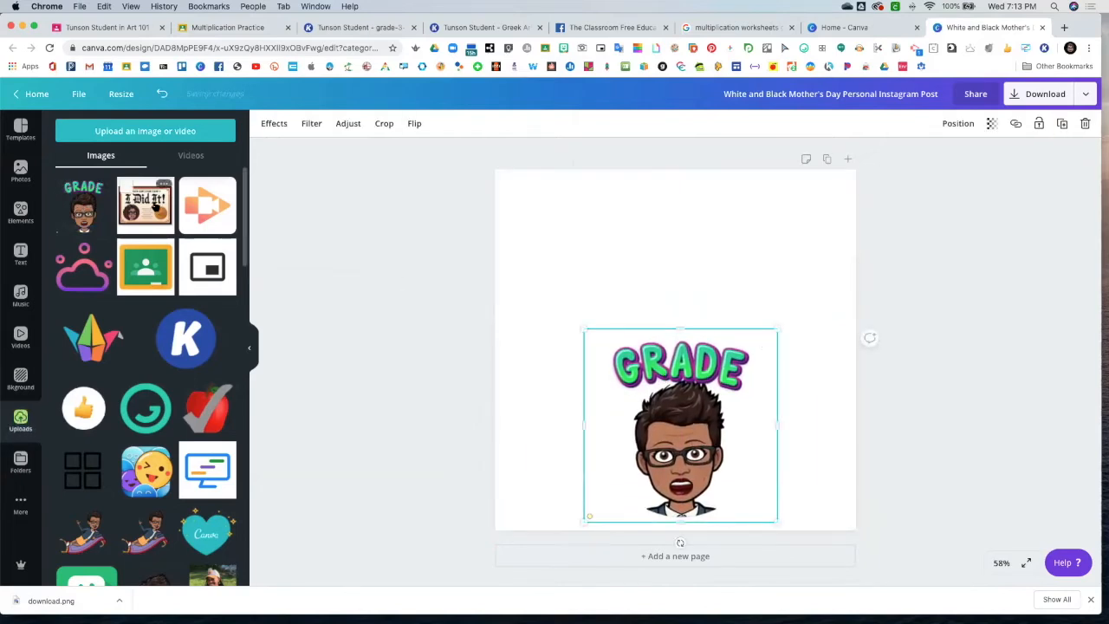
- Add the subheading "resubmit assignment for a higher grade" above the Bitmoji and set it in uppercase
left_click(19, 254)
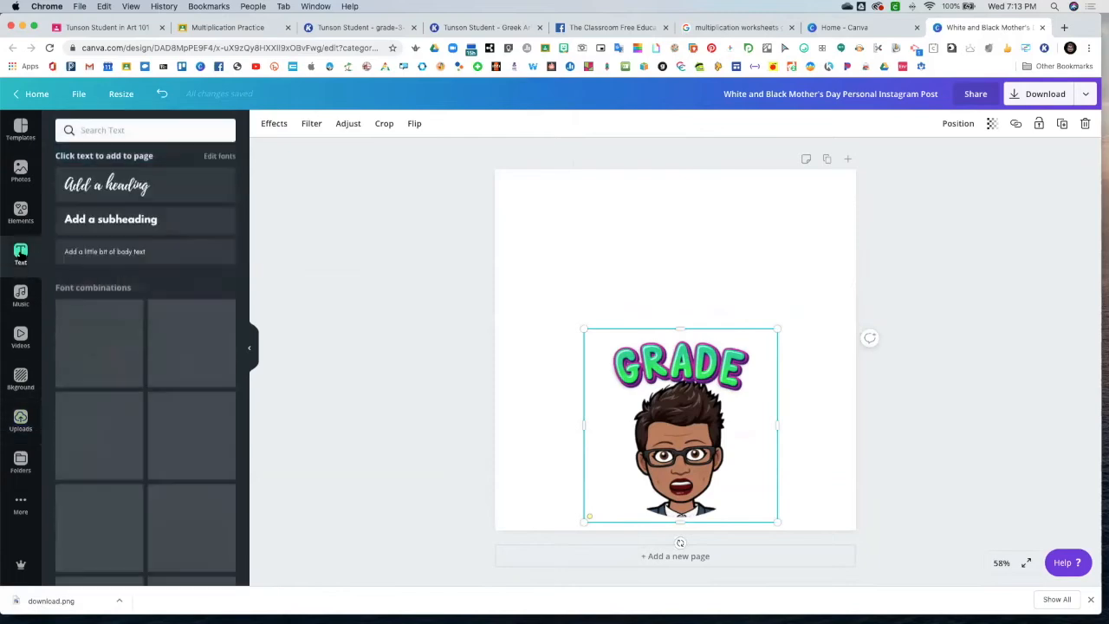
left_click(117, 223)
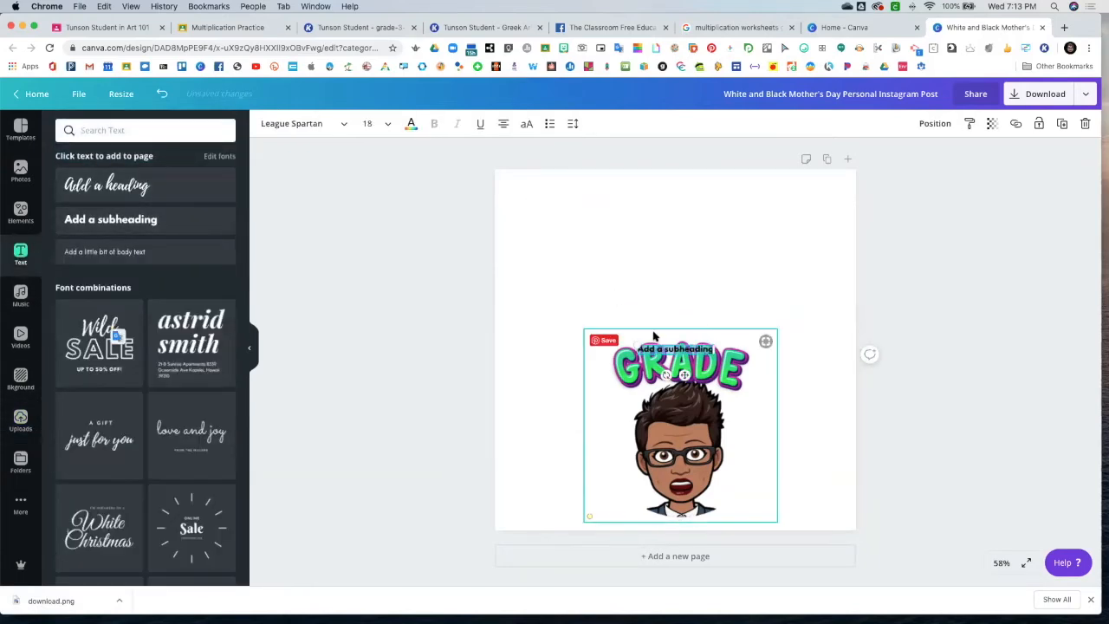
type("resubmit")
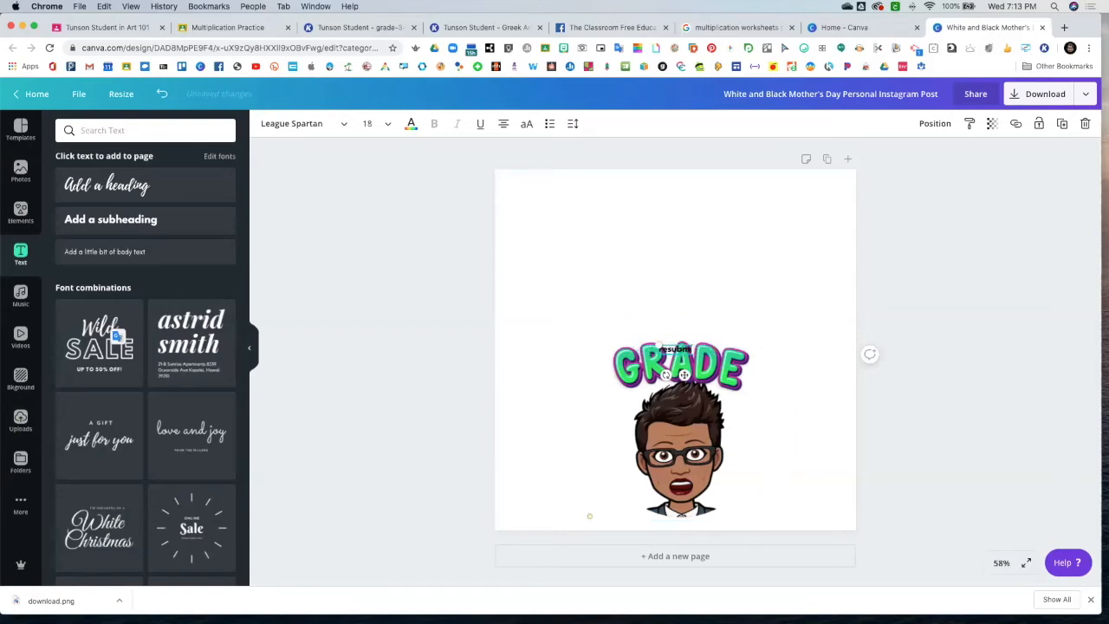
type("ted ass")
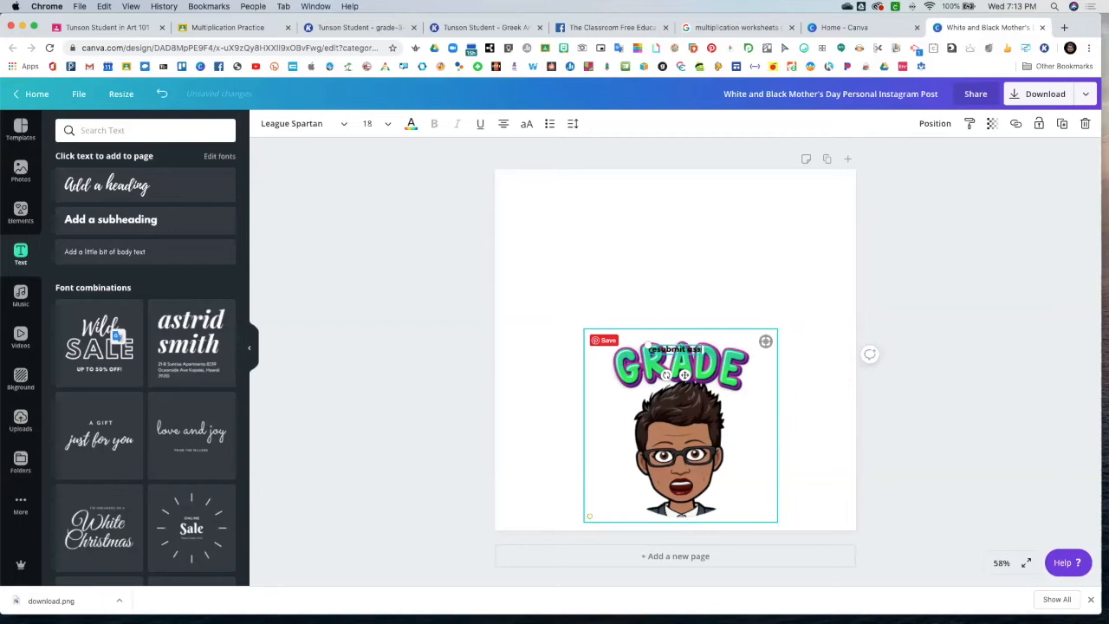
type("ignment")
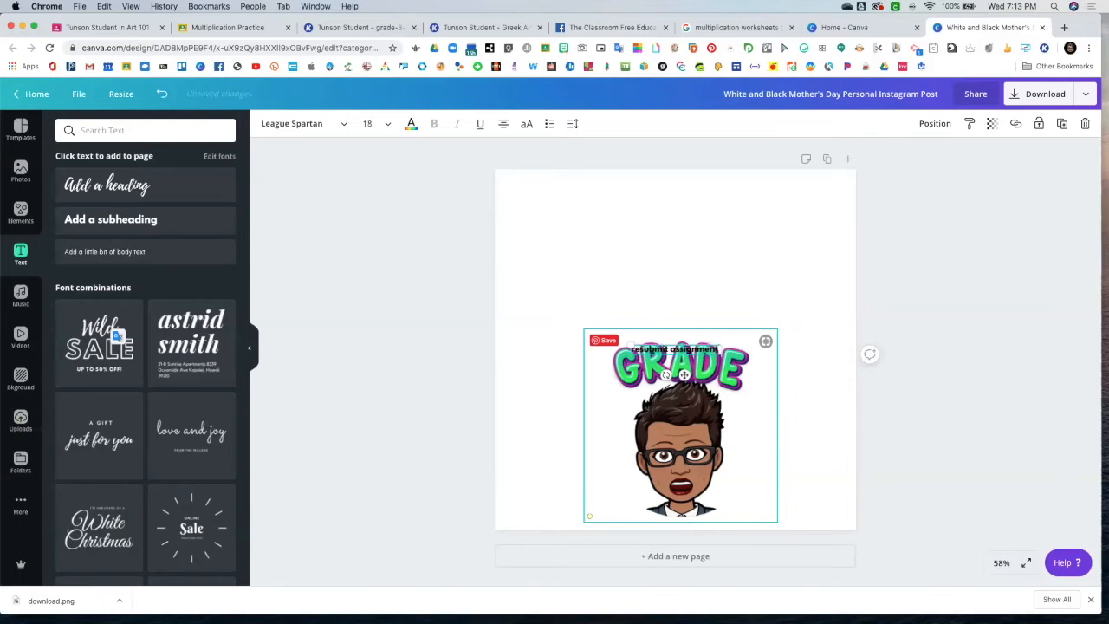
type(" for a higher")
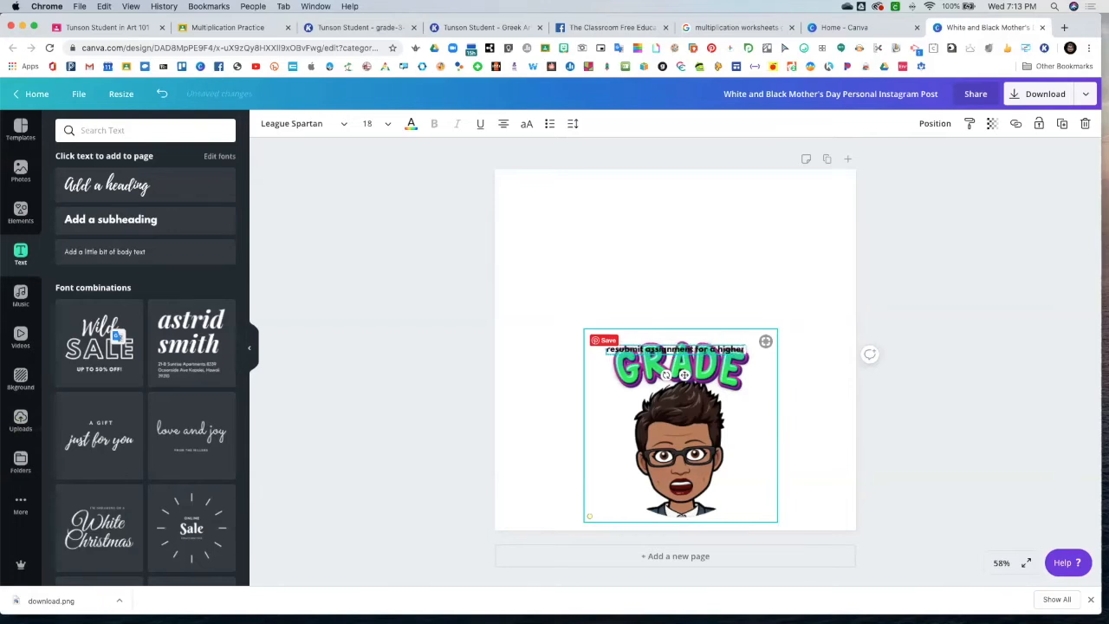
type(" grade")
left_click_drag(685, 375, 661, 234)
left_click(527, 124)
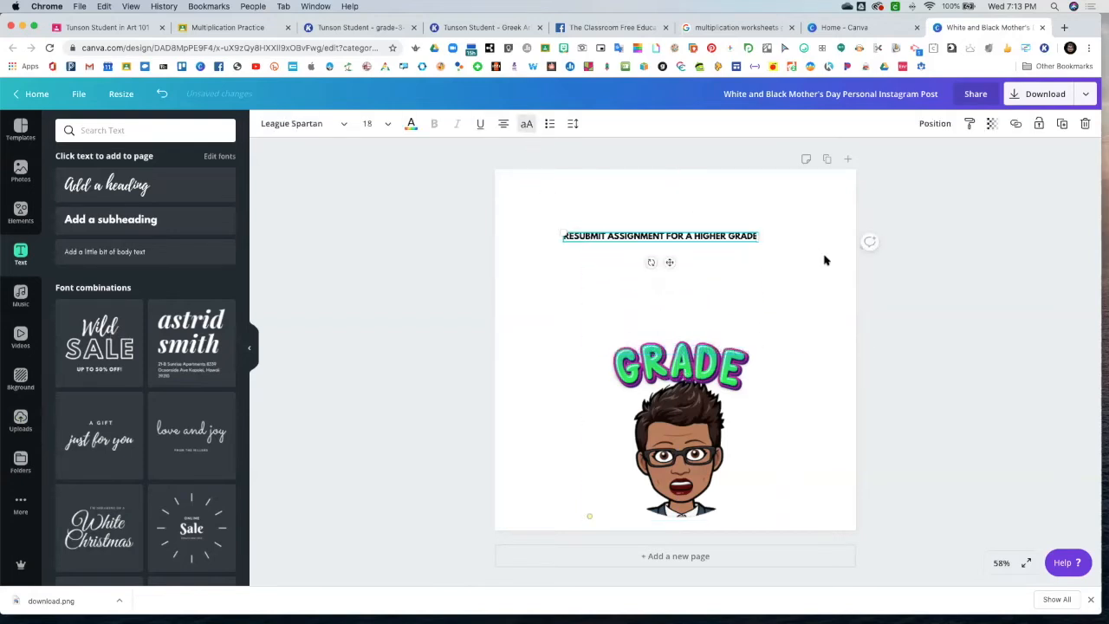
- Enlarge the subheading to nearly the page width and break it into two lines before "A HIGHER GRADE"
left_click_drag(559, 230, 507, 182)
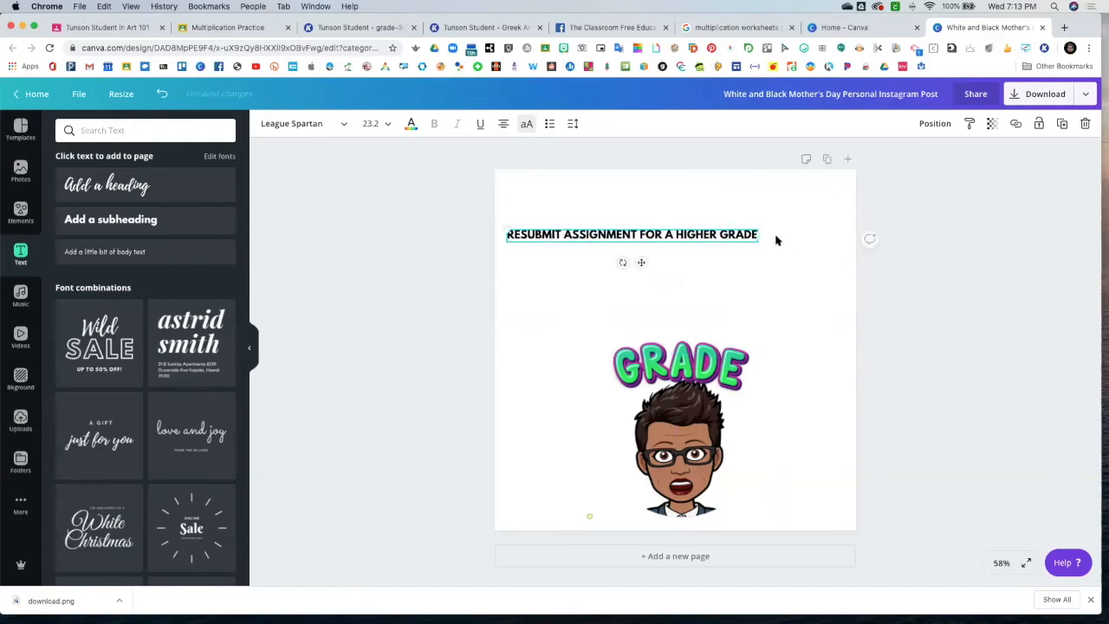
left_click_drag(760, 234, 837, 240)
left_click(703, 236)
key("Return")
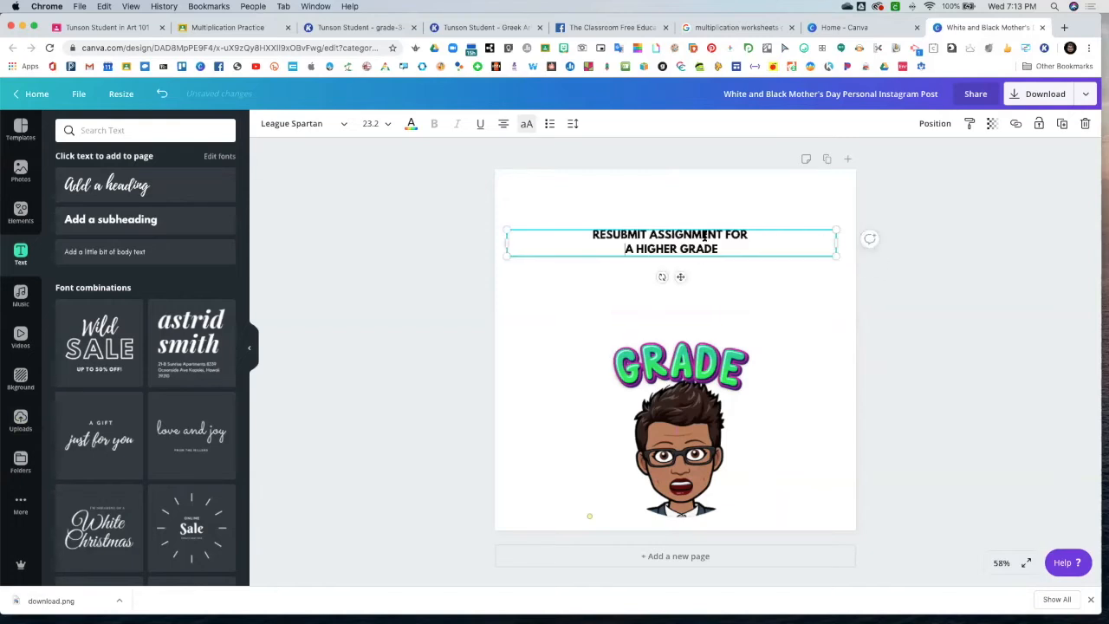
left_click_drag(837, 255, 813, 411)
left_click_drag(658, 231, 664, 229)
left_click(704, 211)
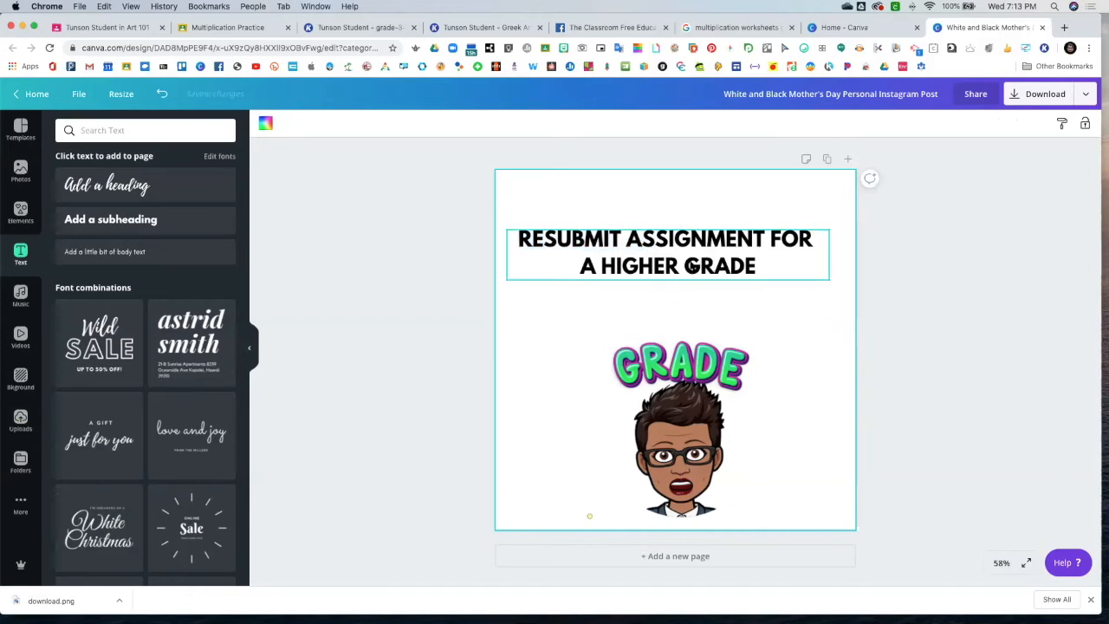
- Rename the design "resubmit sticker" and download it as a PNG with a transparent background
left_click(792, 94)
type("resubmit sticker")
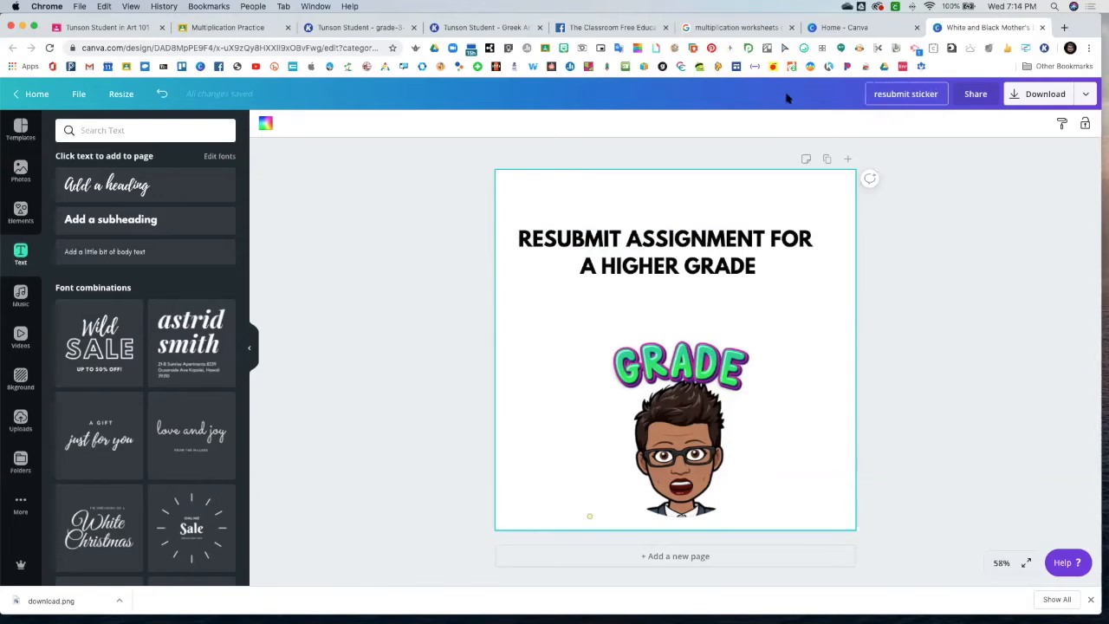
left_click(1059, 93)
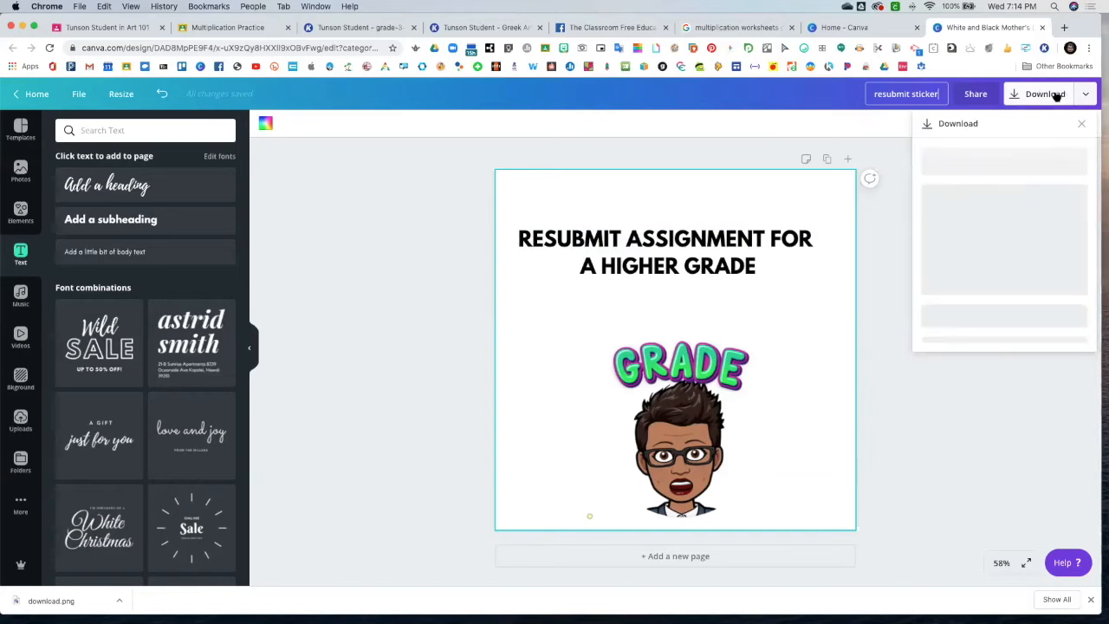
left_click(925, 241)
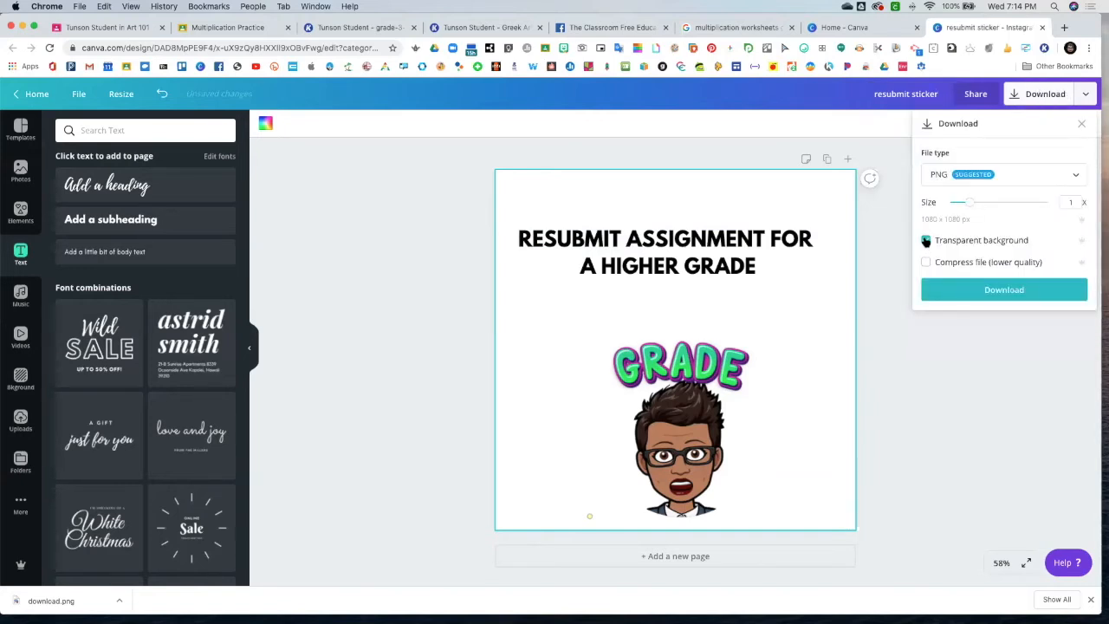
left_click(968, 292)
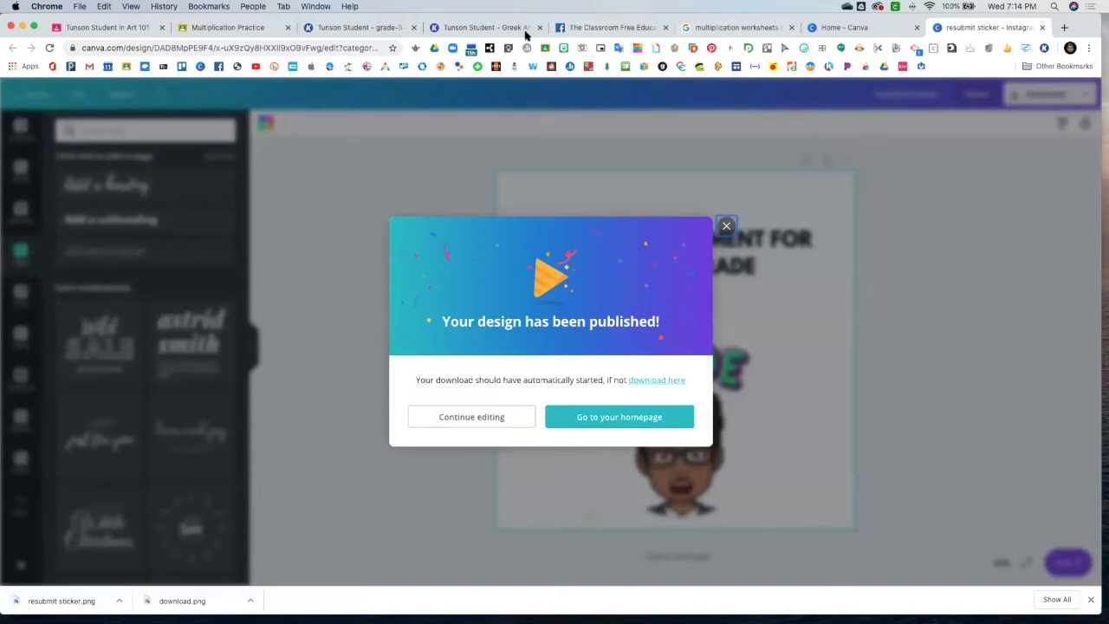
- Switch to the student's multiplication worksheet in Kami and insert resubmit sticker.png from Downloads over its upper-right problems
left_click(456, 31)
left_click(329, 27)
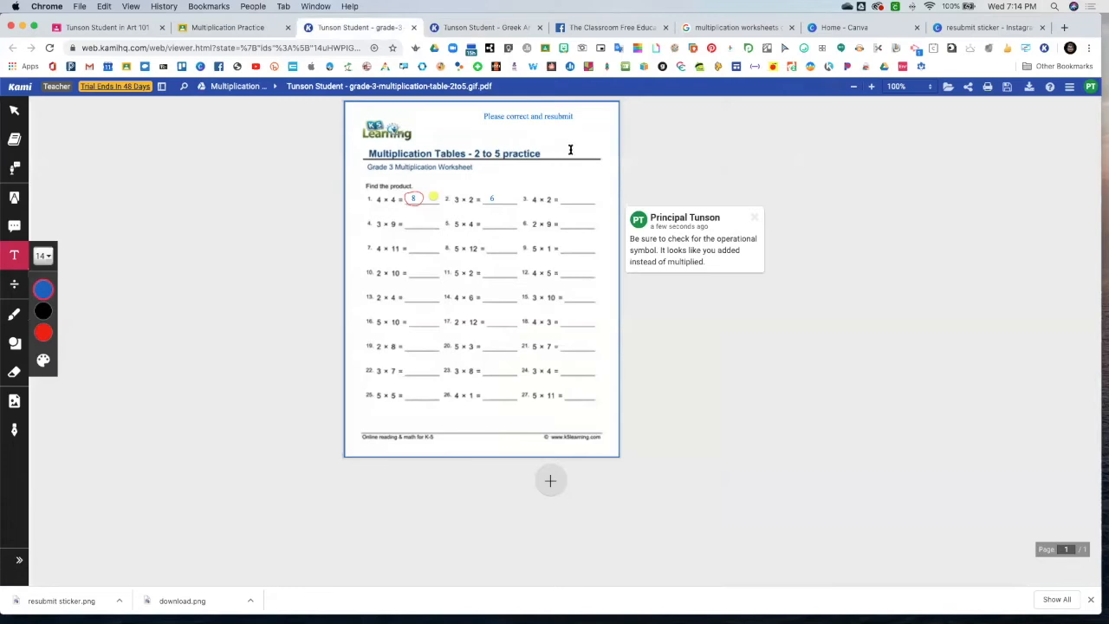
left_click(14, 402)
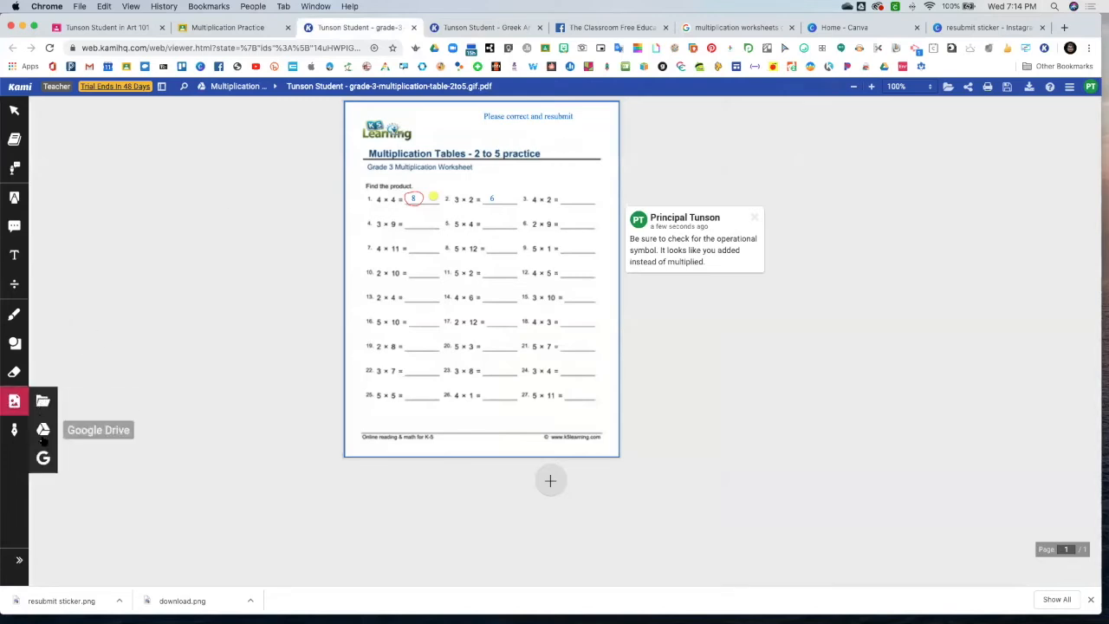
left_click(42, 401)
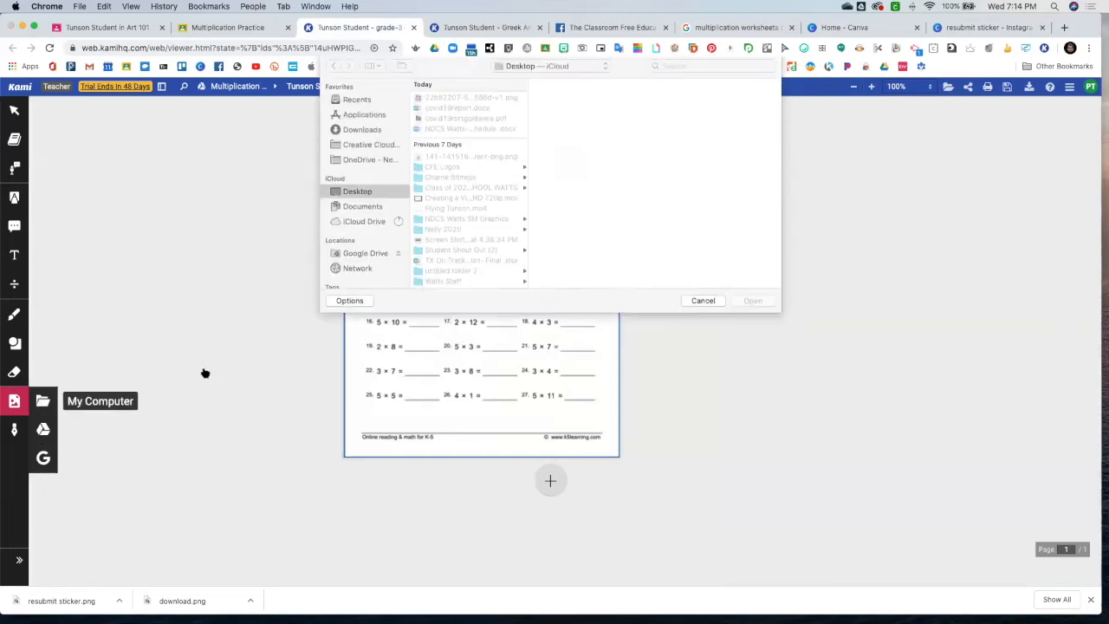
left_click(362, 133)
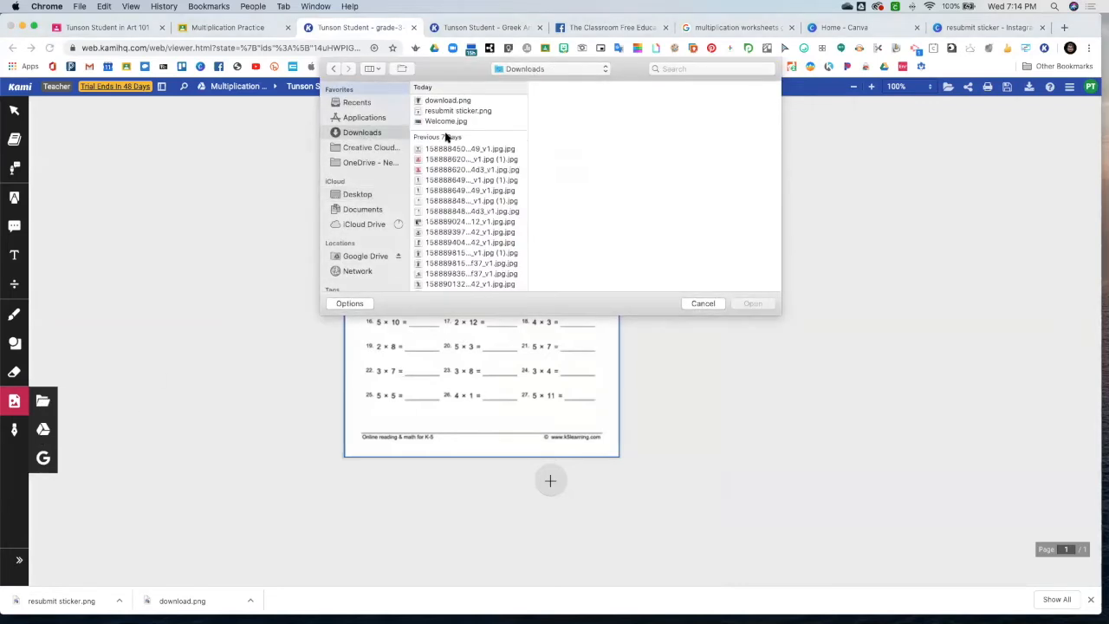
left_click(452, 101)
left_click(443, 112)
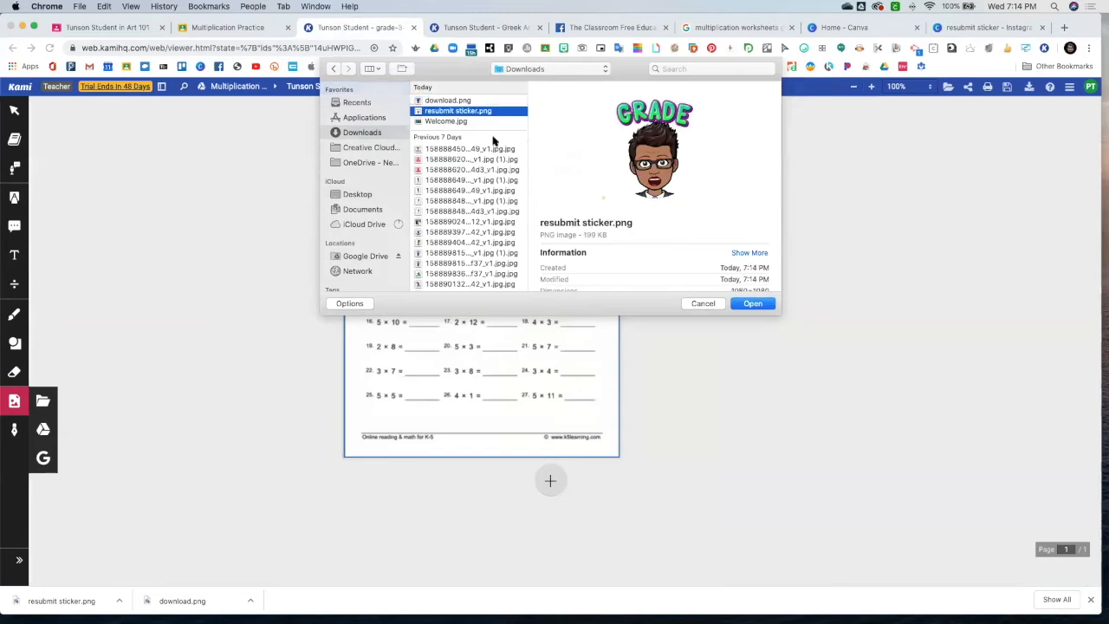
left_click(753, 304)
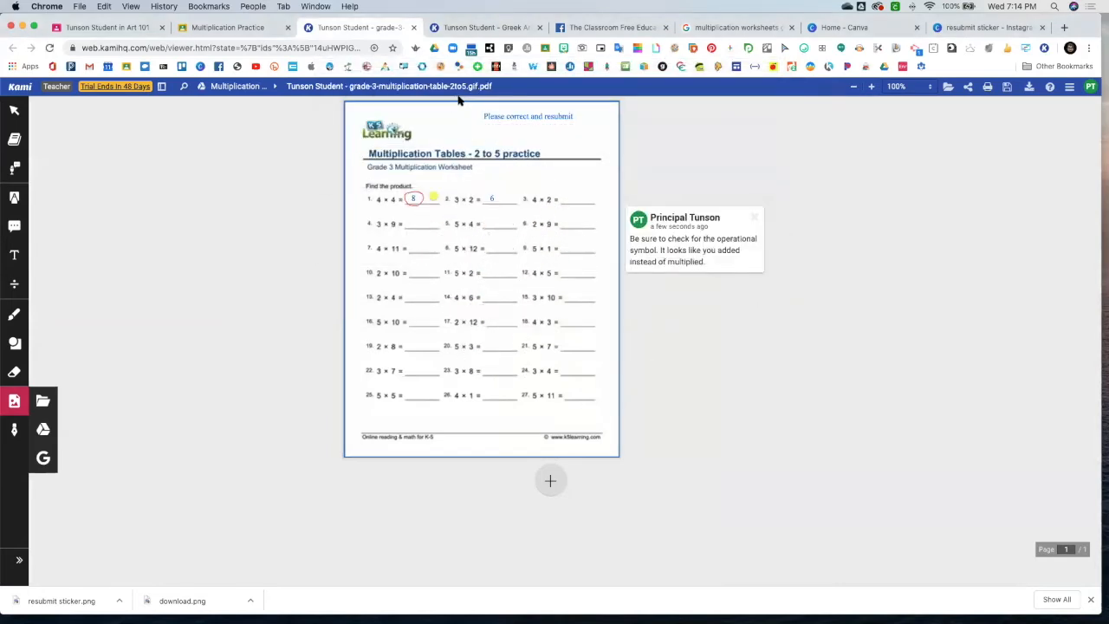
left_click(463, 136)
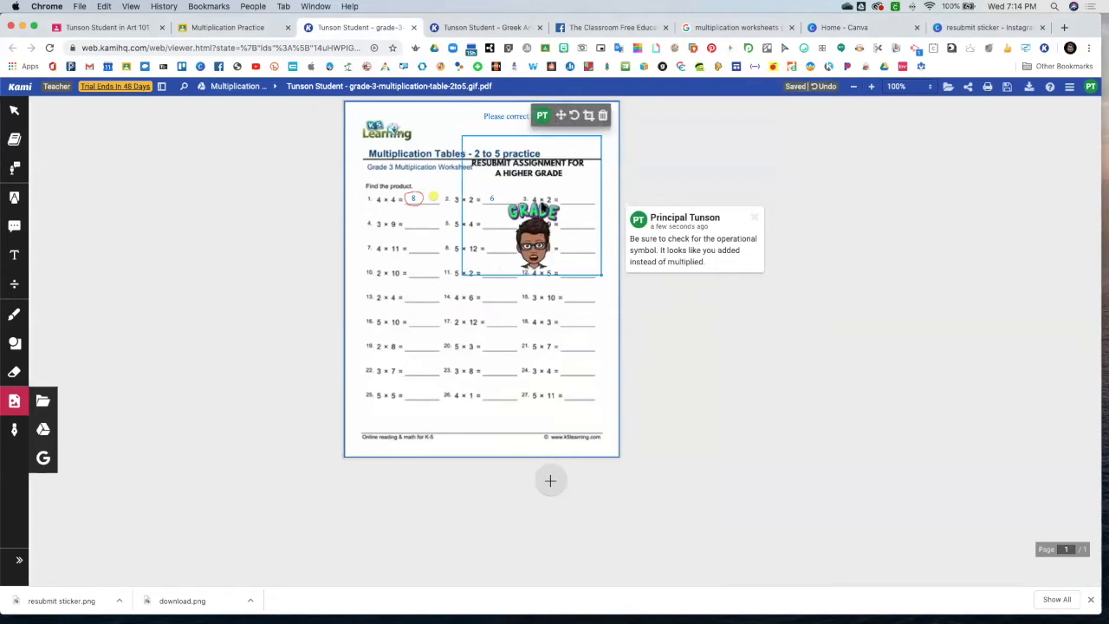
mouse_move(516, 176)
left_mouse_down()
mouse_move(533, 145)
mouse_move(512, 184)
left_mouse_up()
- Delete the "Please correct and resubmit" text and shrink the resubmit sticker into the worksheet's upper-right corner
left_click(487, 118)
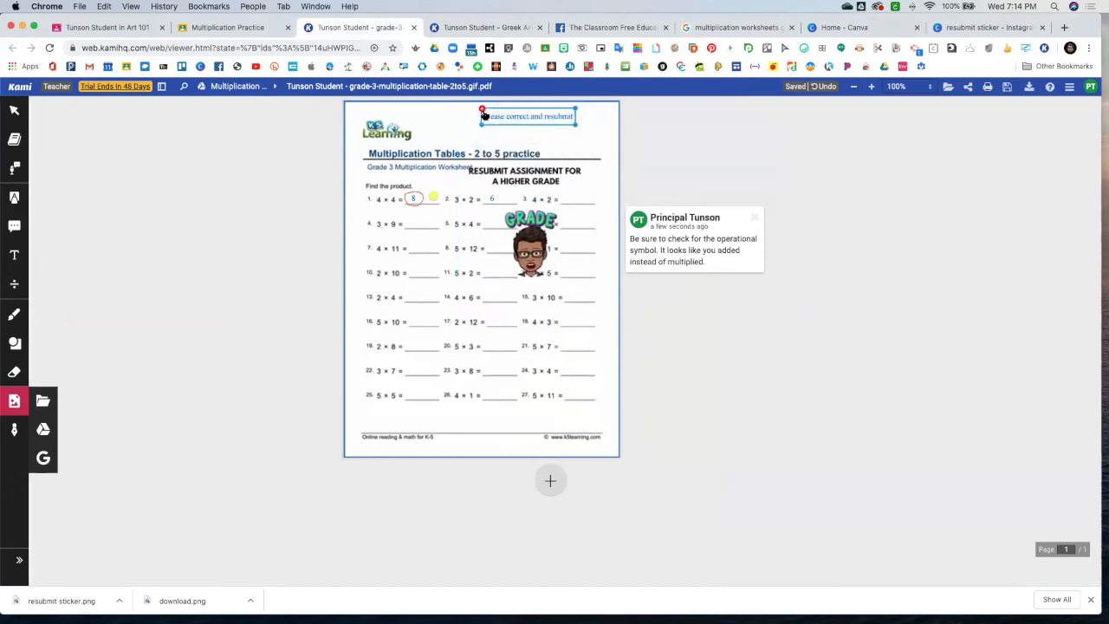
left_click(500, 118)
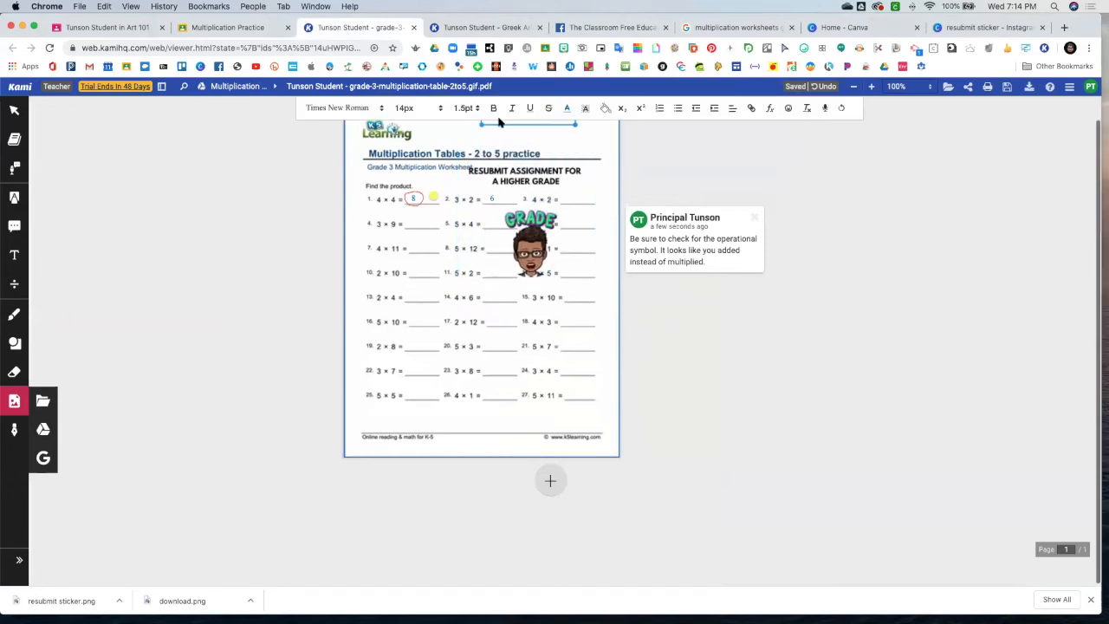
left_click(517, 128)
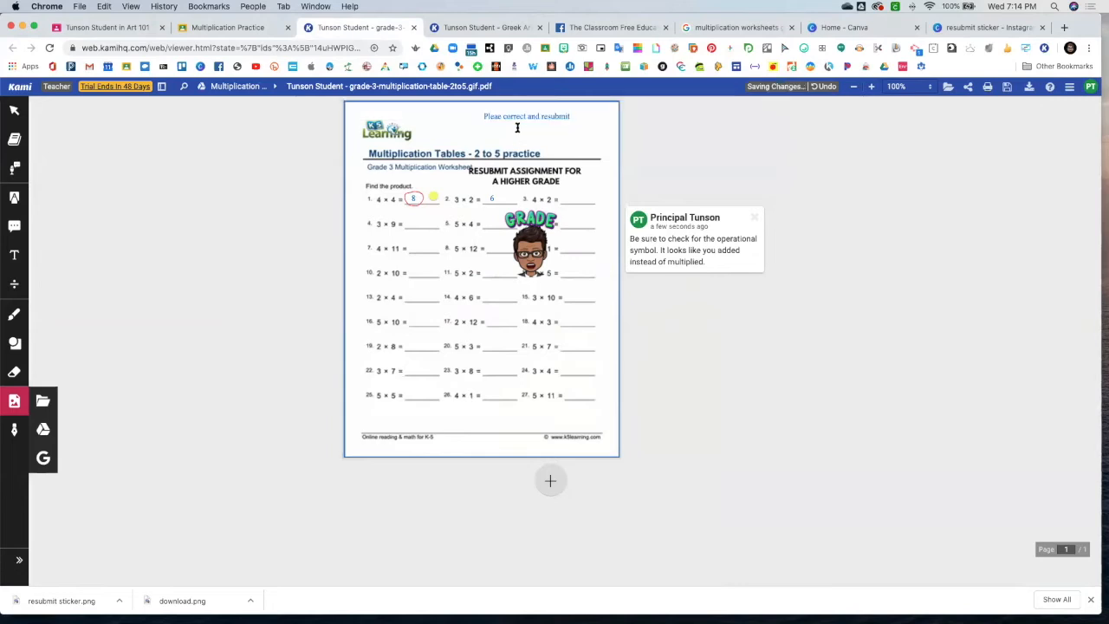
left_click(517, 122)
scroll(503, 128, "up", 1)
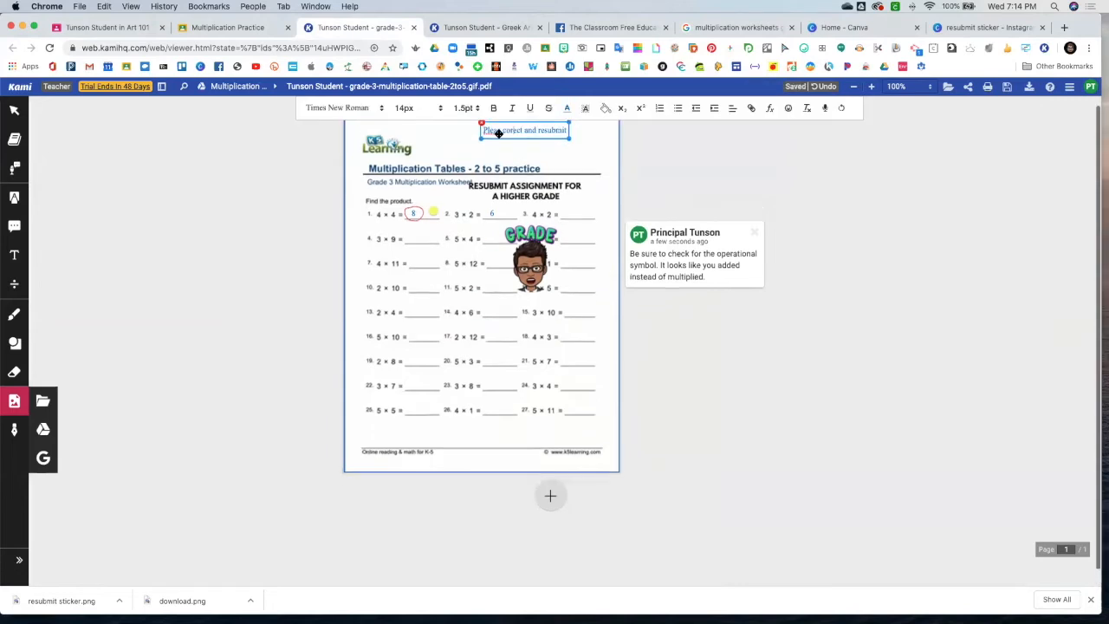
left_click(482, 133)
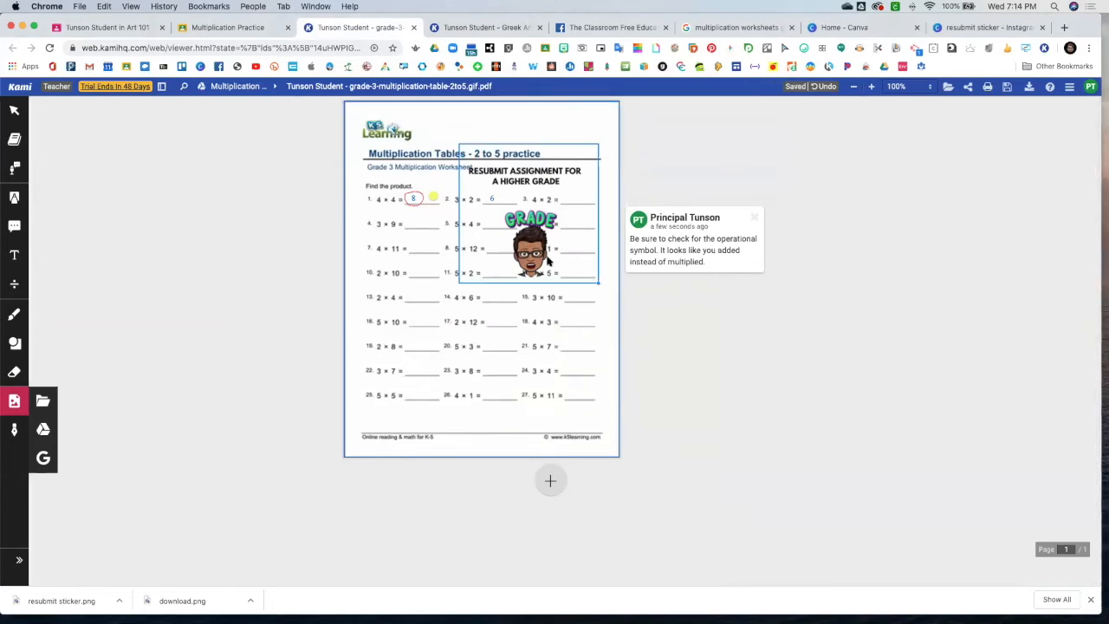
left_click(597, 283)
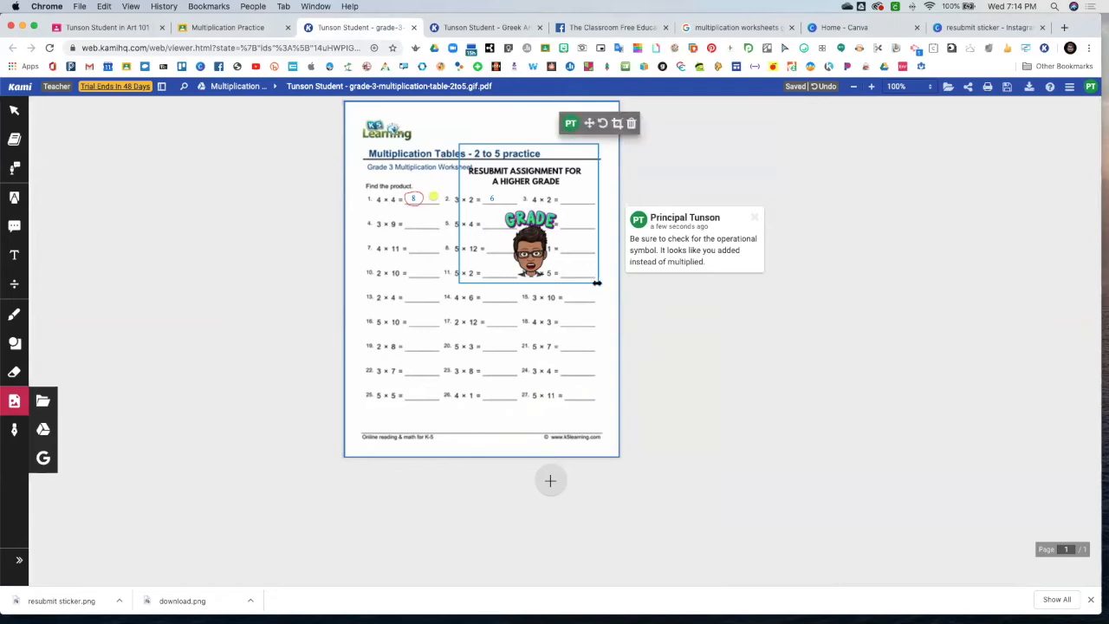
left_click_drag(597, 282, 575, 138)
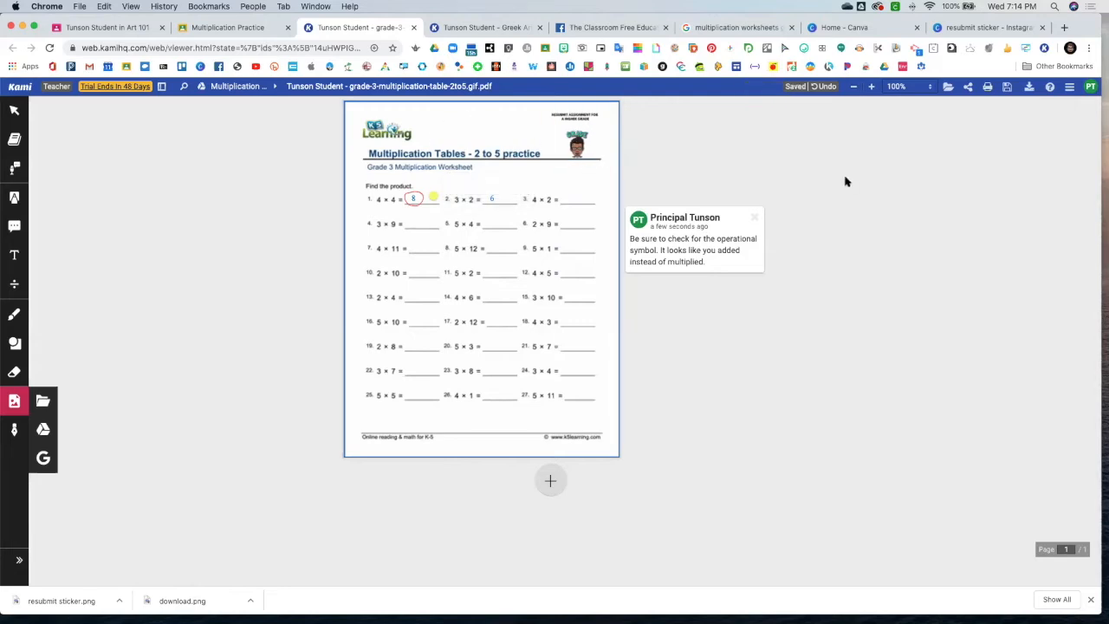
- Save the marked multiplication worksheet to Google Drive and close it
left_click(1007, 87)
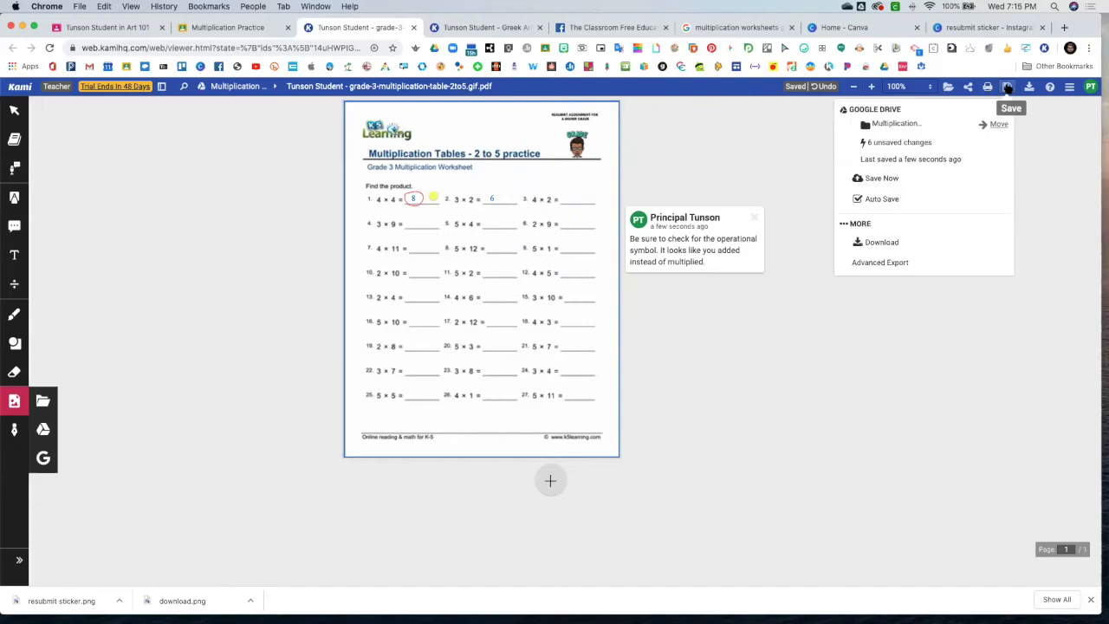
left_click(901, 179)
left_click(1007, 86)
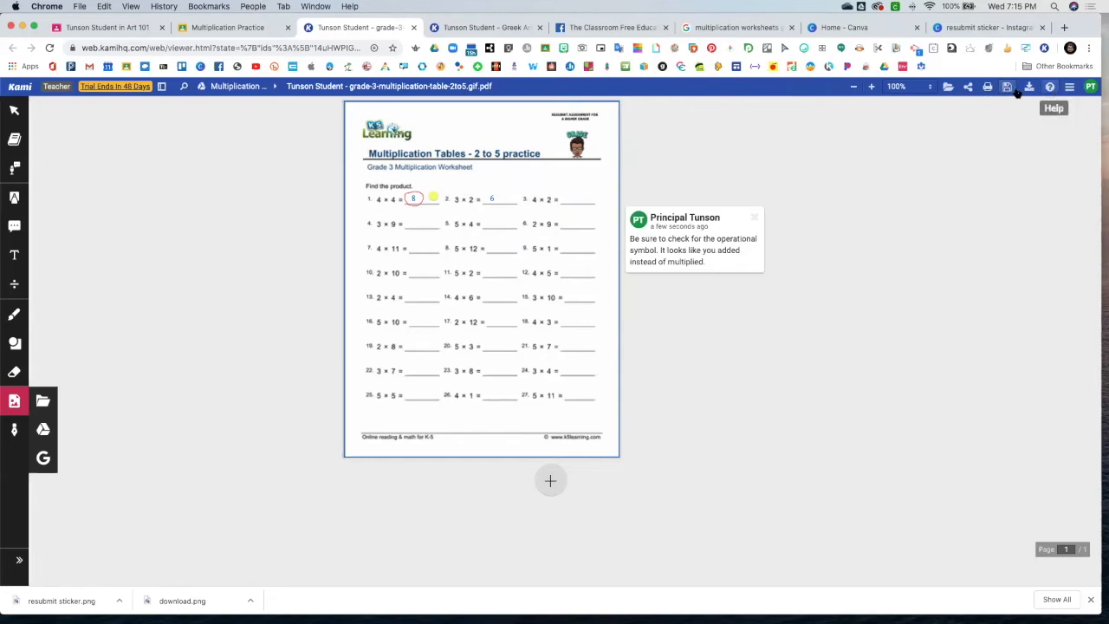
left_click(414, 28)
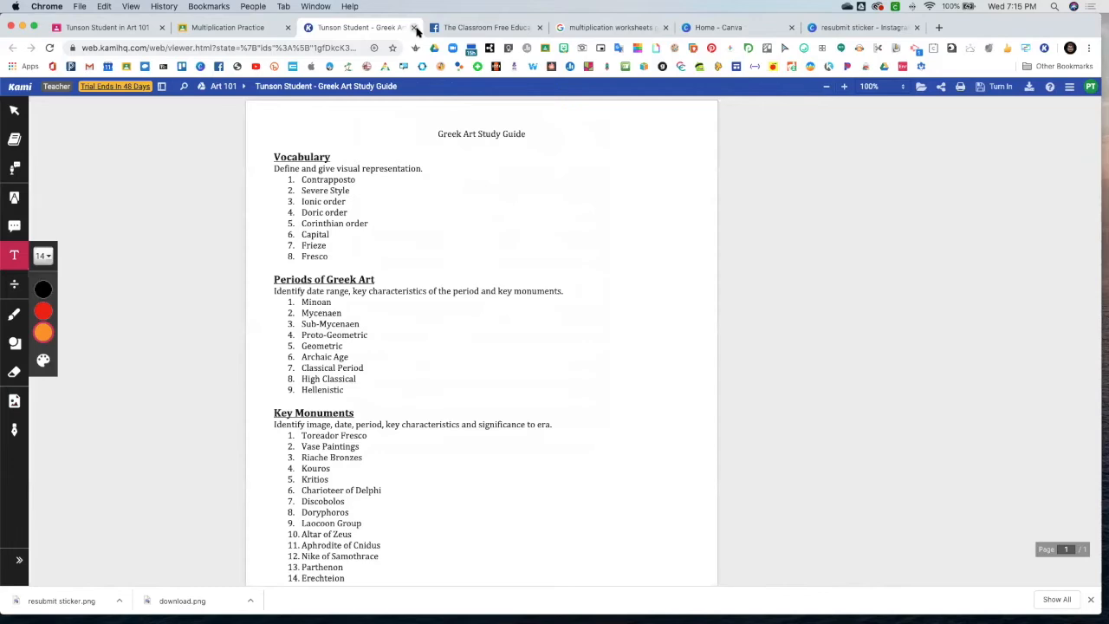
- Close the outdated Multiplication Practice view in Google Classroom, refresh the student's Art 101 work list and reopen the worksheet submission
left_click(221, 29)
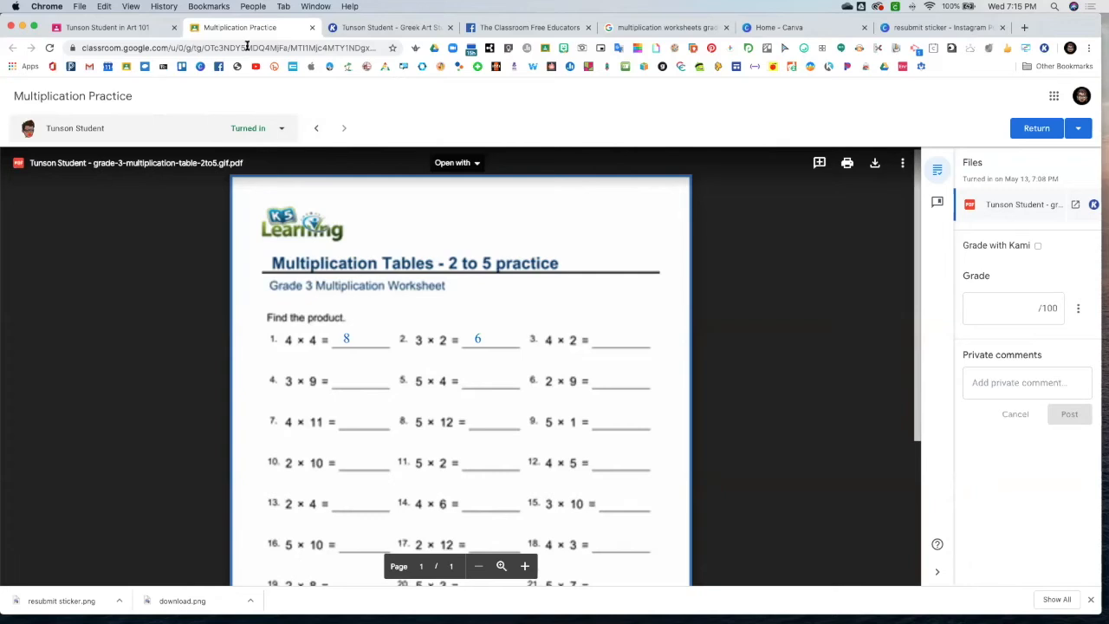
left_click(311, 28)
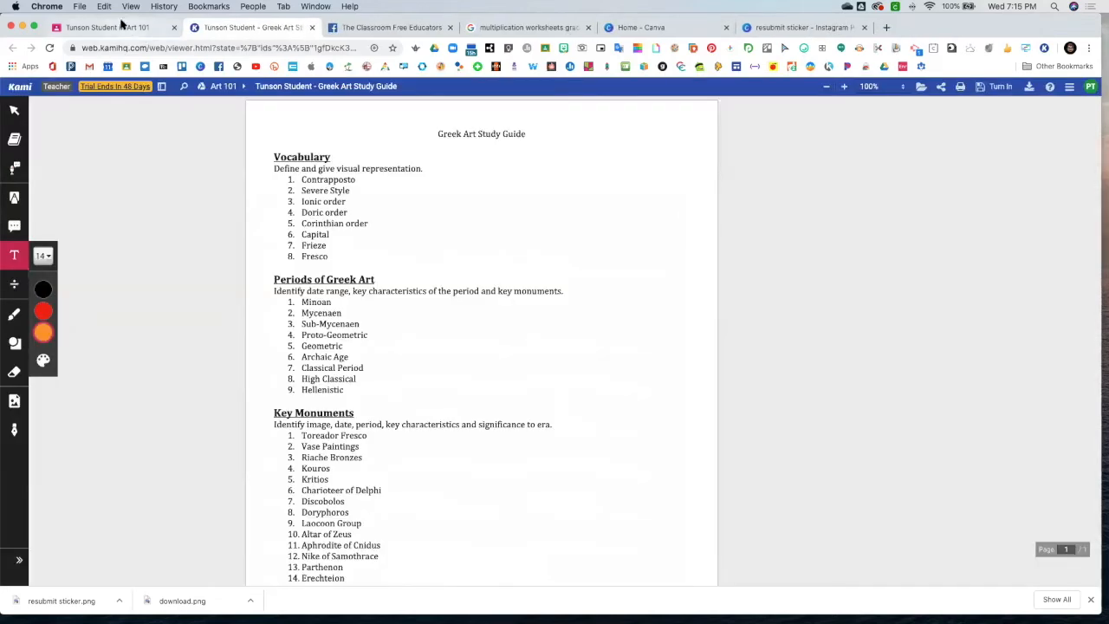
left_click(121, 28)
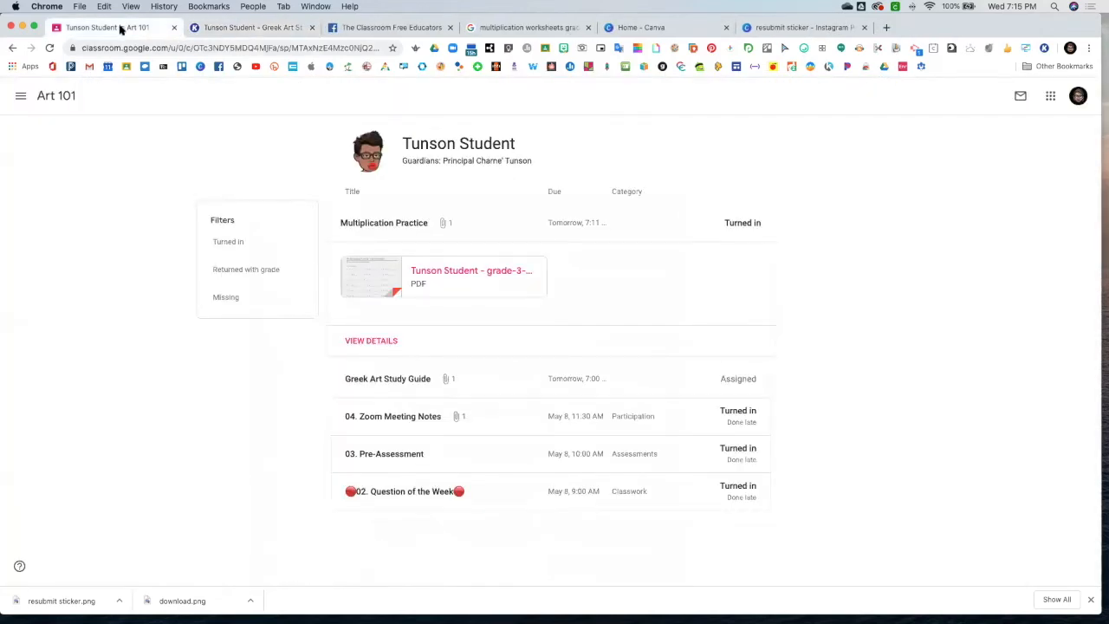
left_click(49, 48)
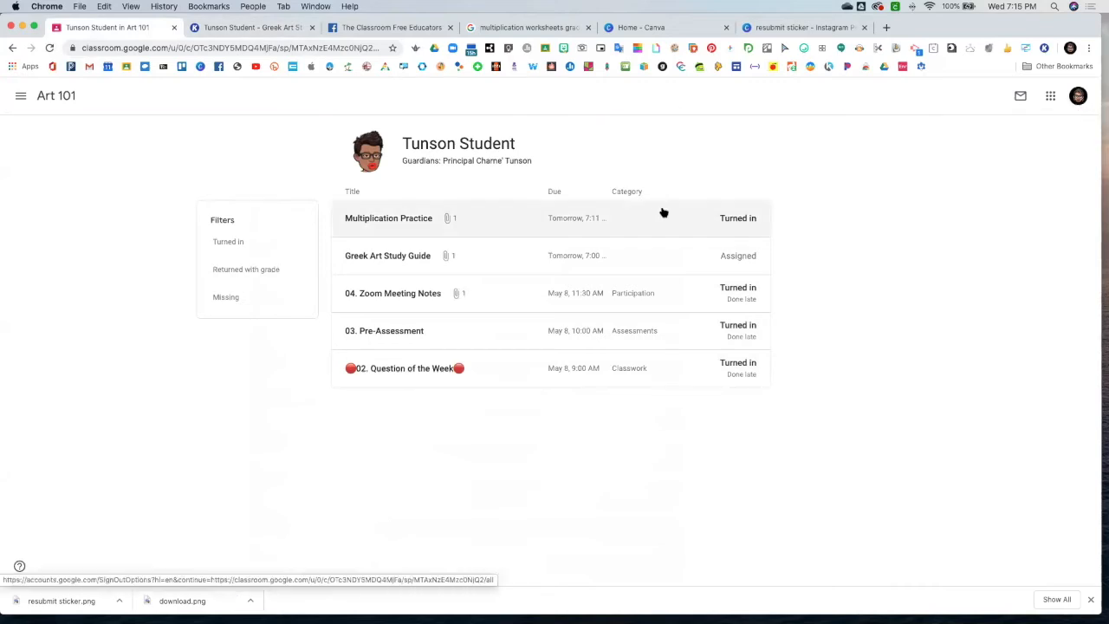
left_click(729, 220)
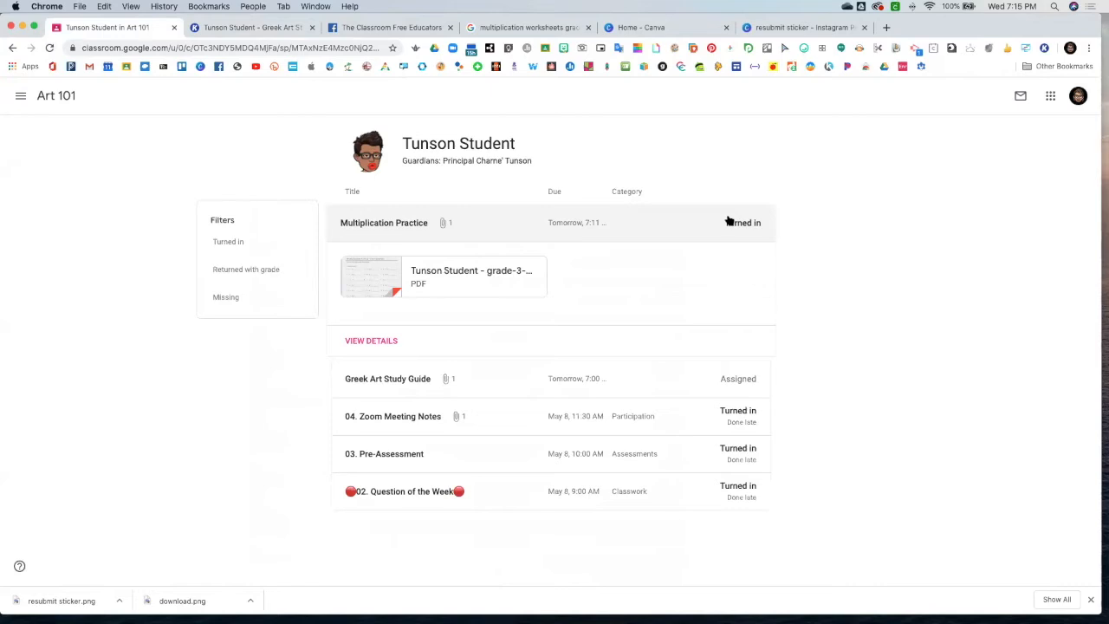
left_click(425, 272)
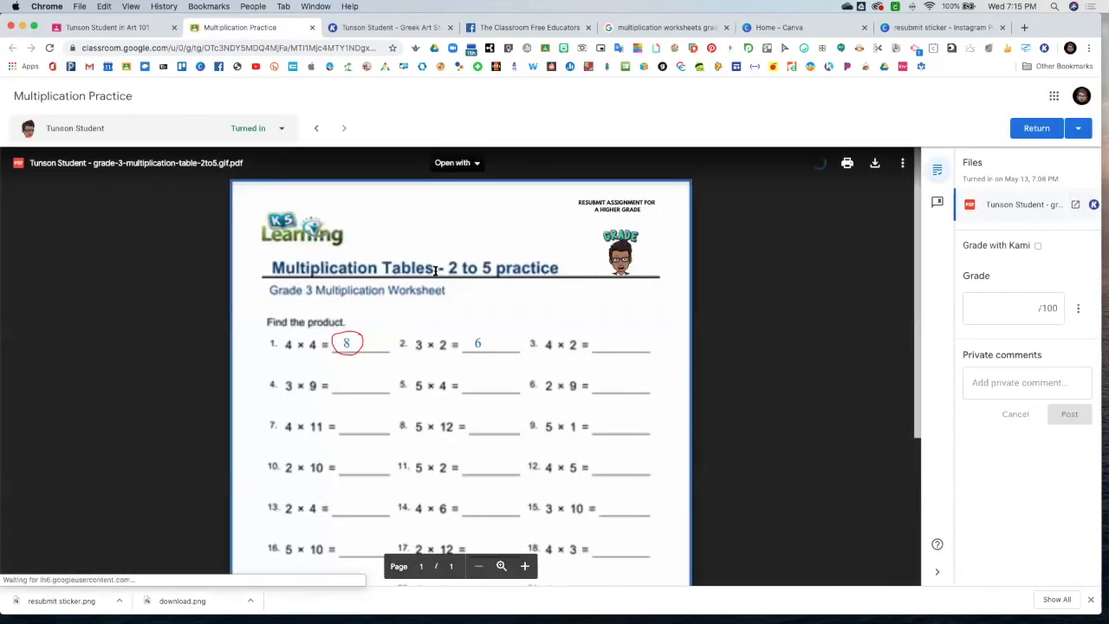
- Grade the Multiplication Practice submission 50 out of 100 and return it to the student
left_click(1037, 129)
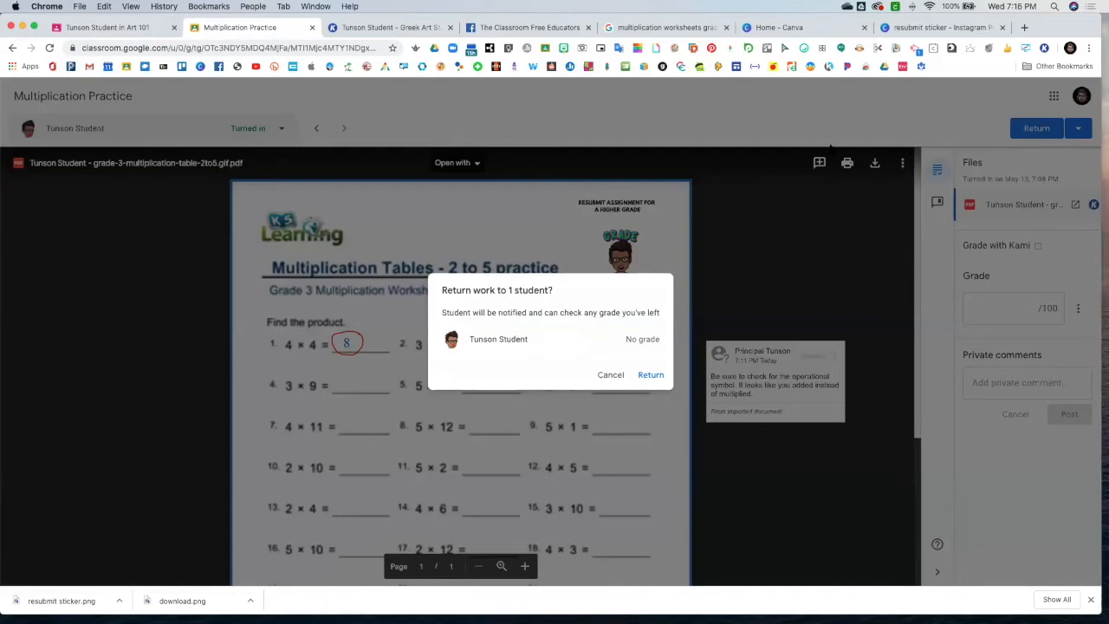
left_click(610, 375)
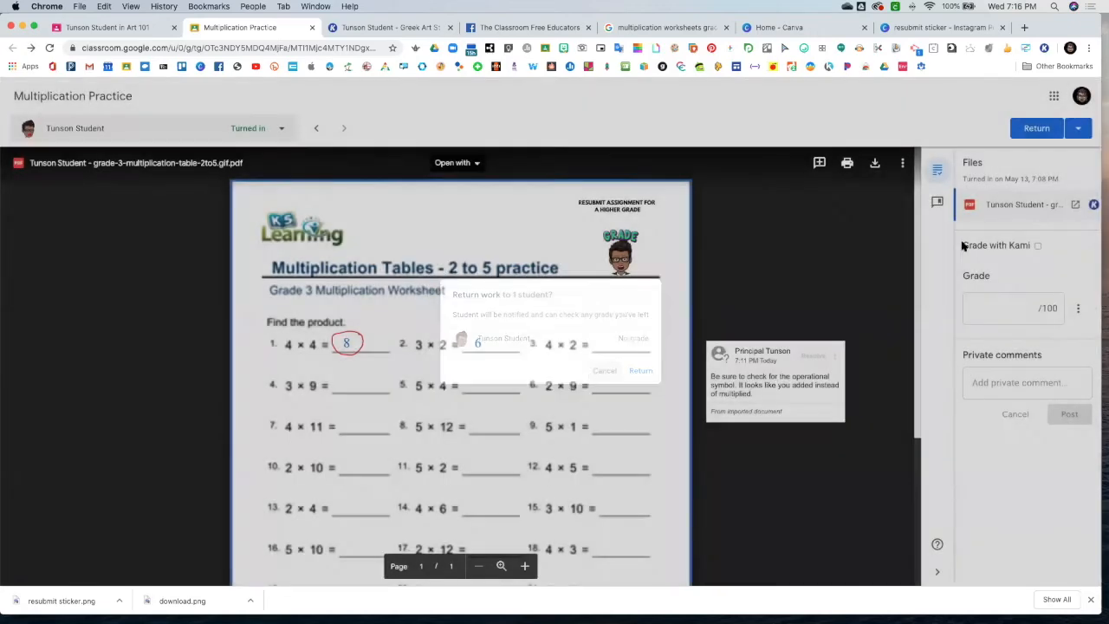
left_click(1022, 309)
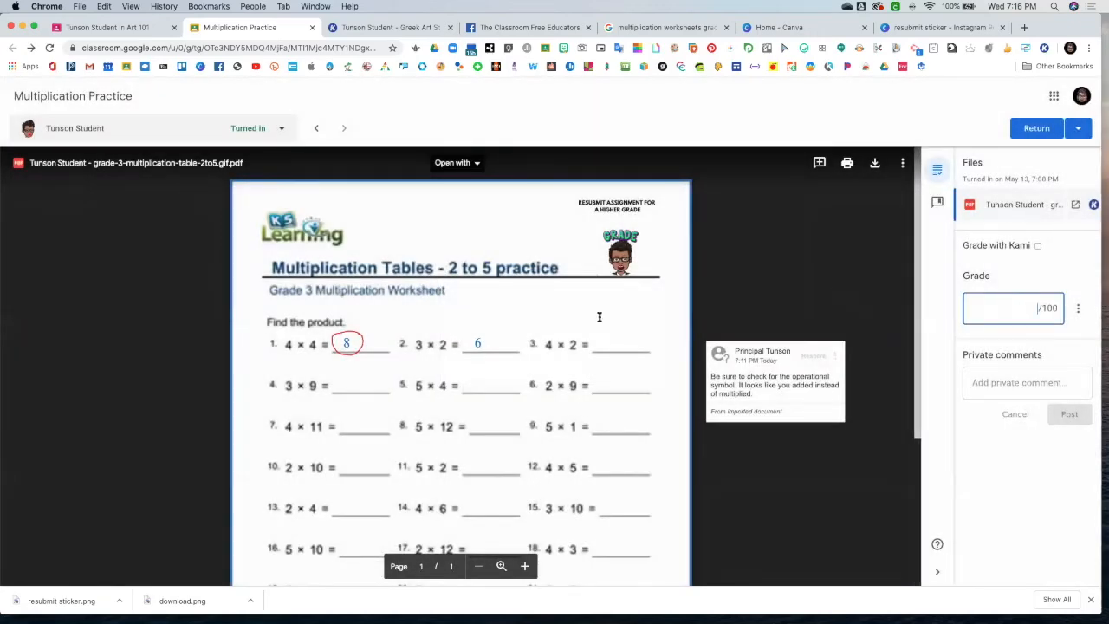
type("50")
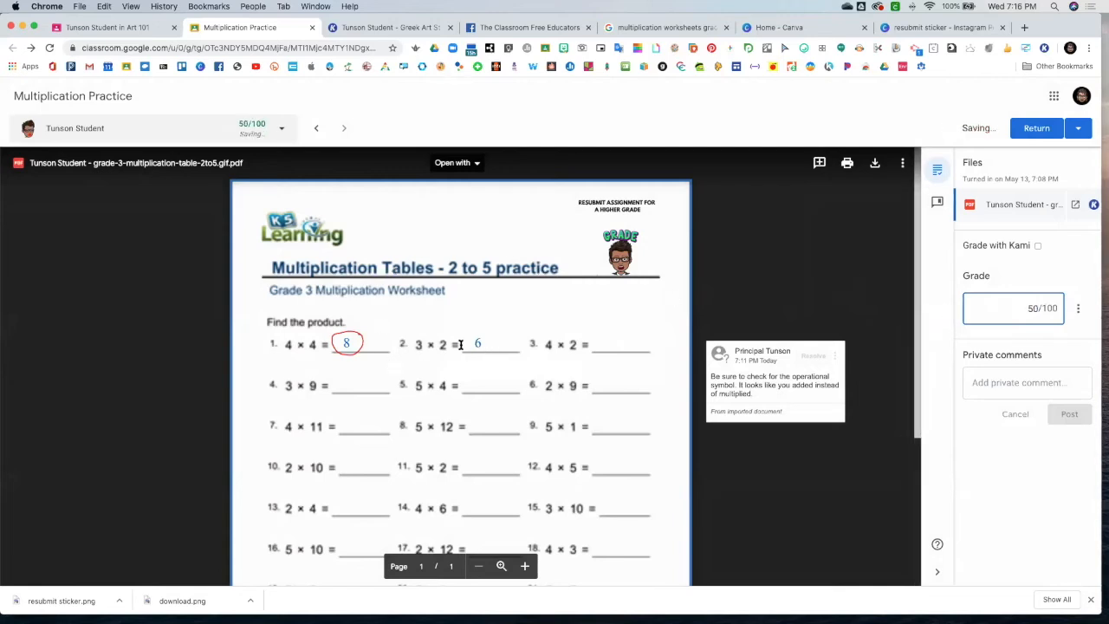
left_click(980, 410)
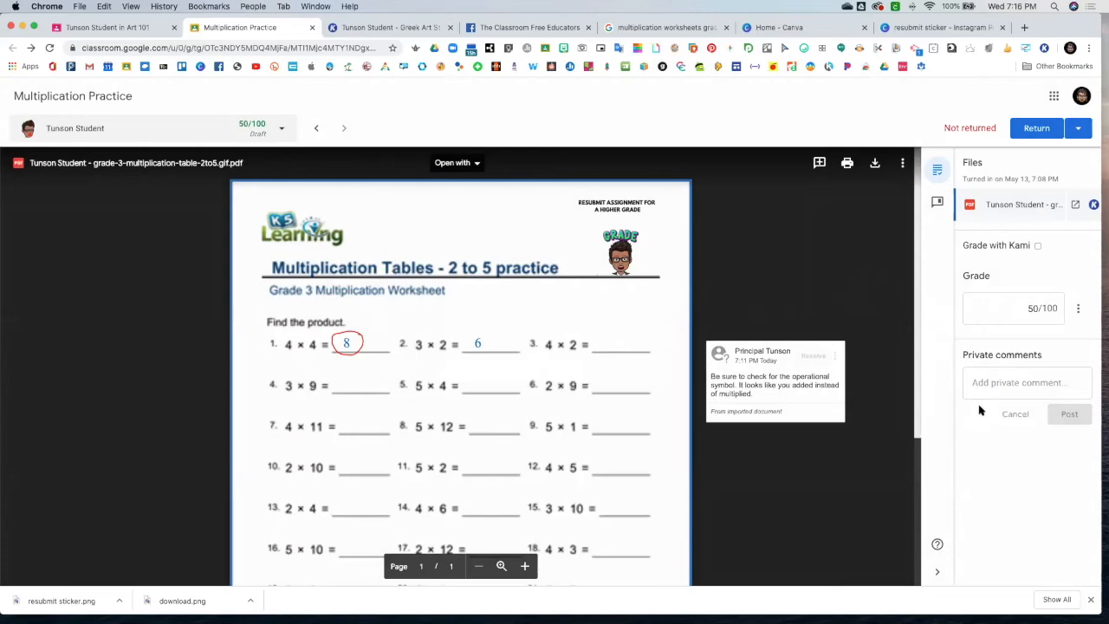
left_click(1032, 128)
left_click(648, 375)
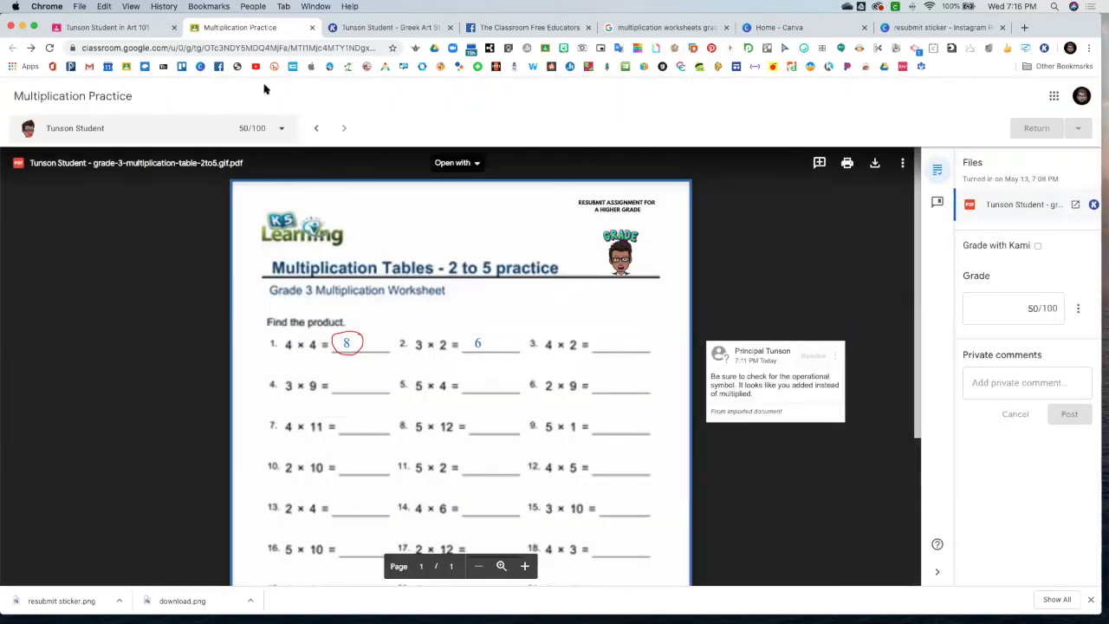
- Go to the Art 101 class page, switch to the student account and open Art 101 there
left_click(130, 31)
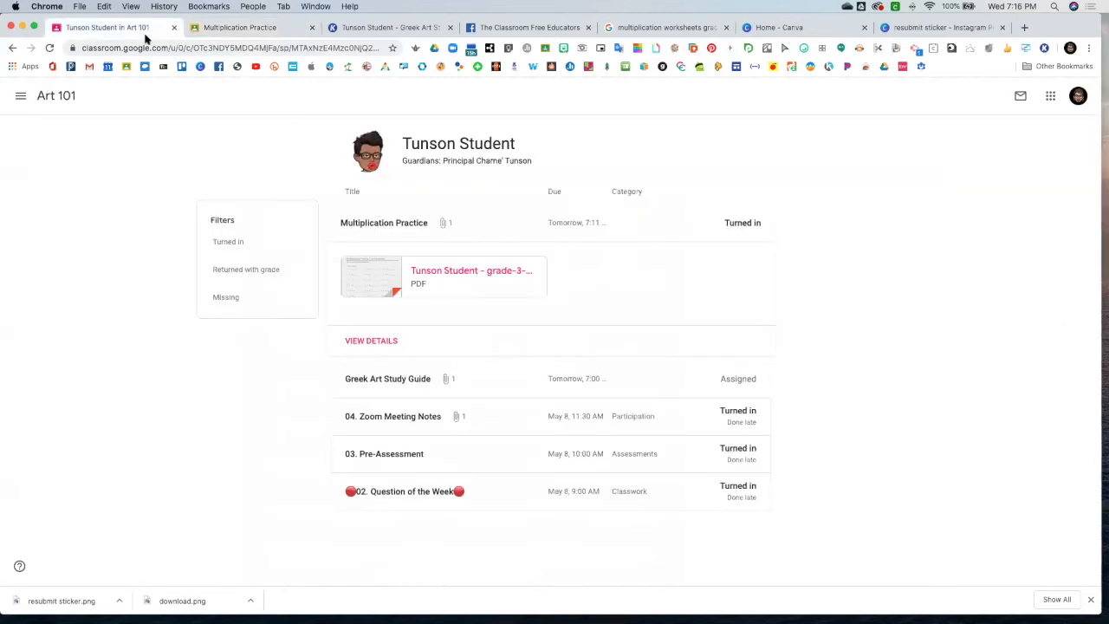
left_click(40, 97)
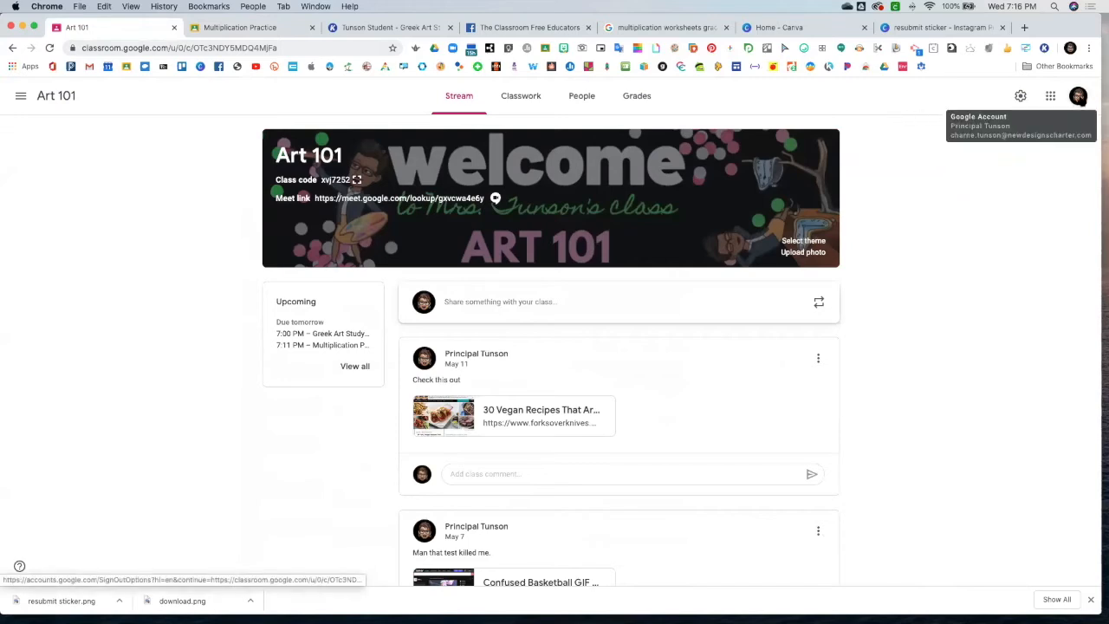
left_click(1078, 96)
left_click(953, 317)
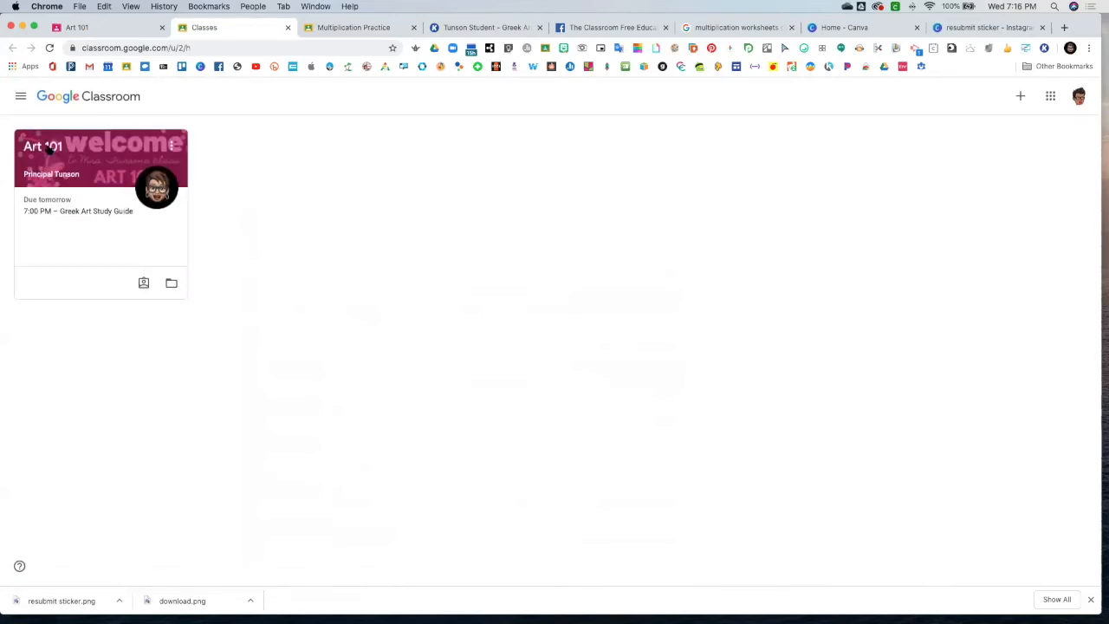
left_click(89, 150)
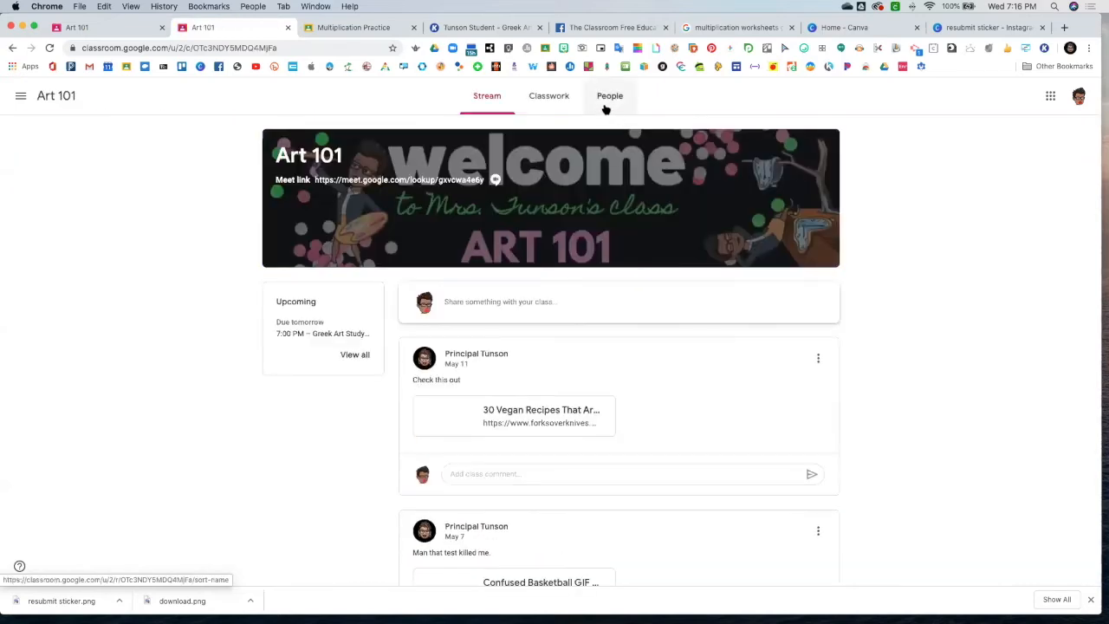
- Open the returned Multiplication Practice worksheet from the student's own work list and load it in Kami
left_click(560, 100)
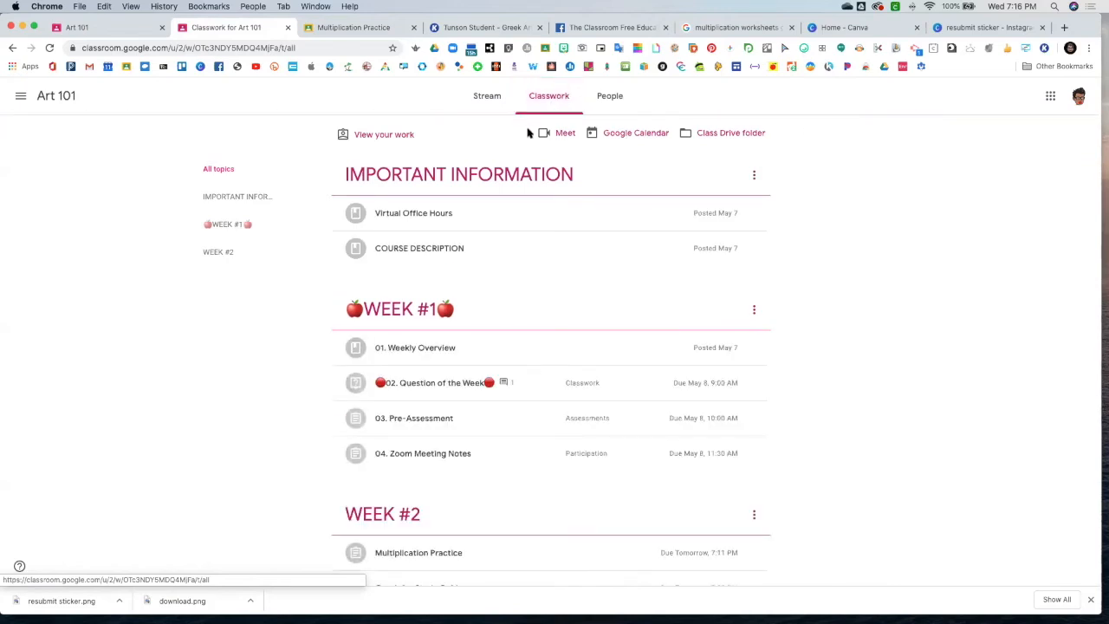
left_click(389, 142)
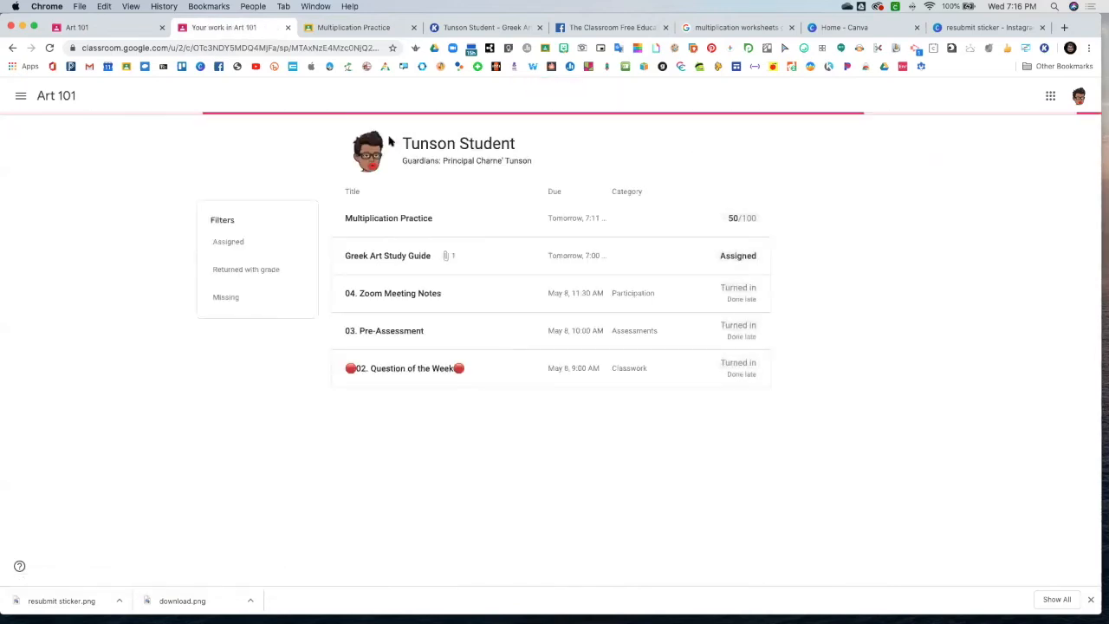
left_click(401, 222)
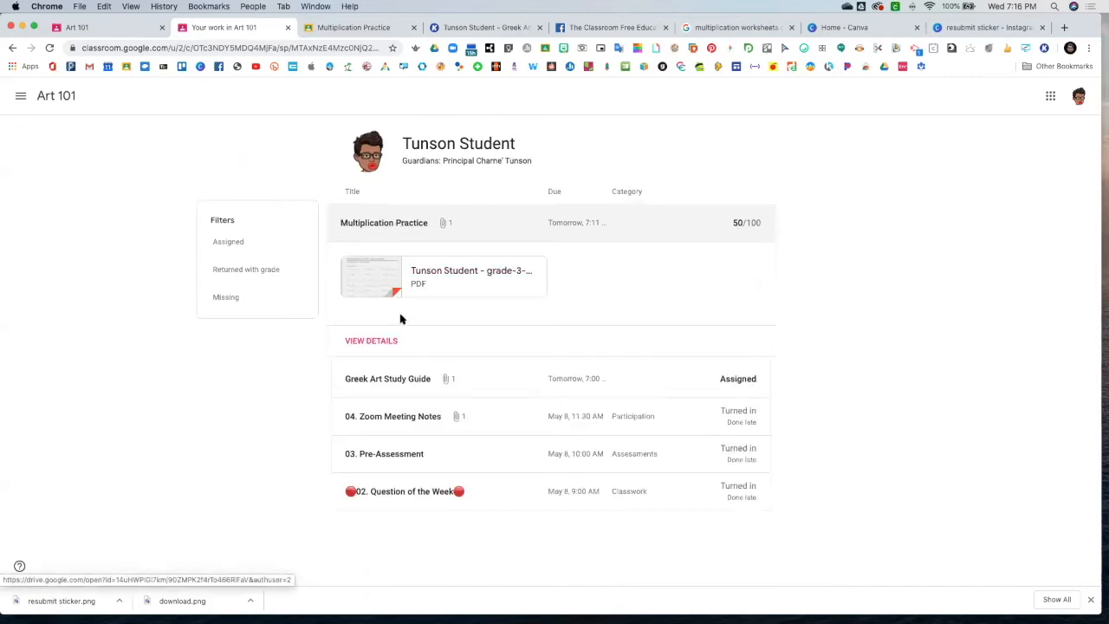
left_click(433, 272)
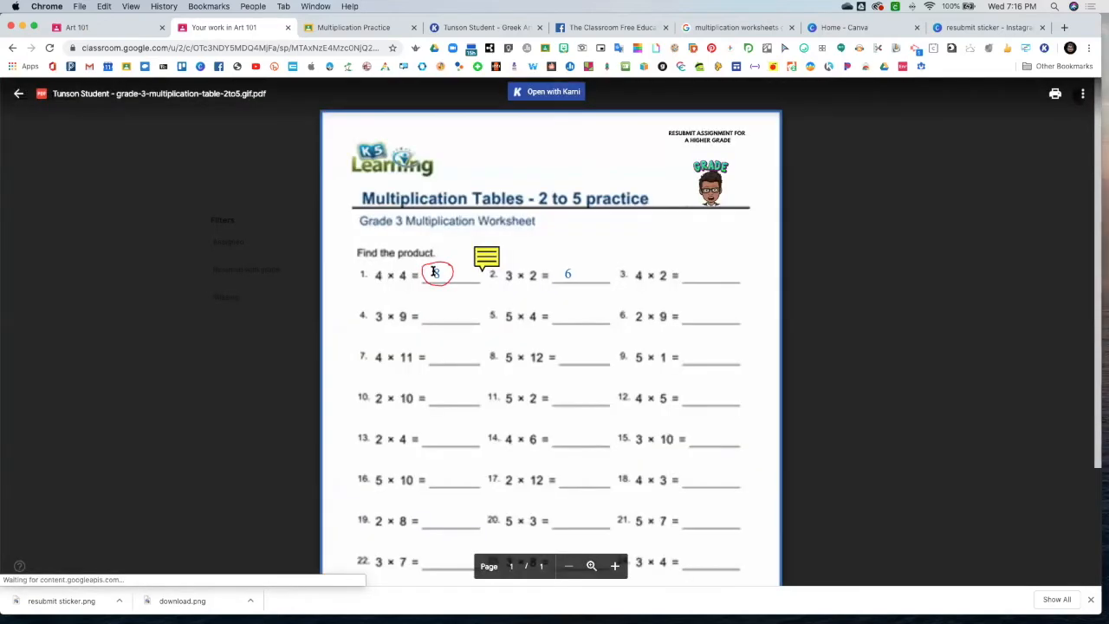
left_click(555, 96)
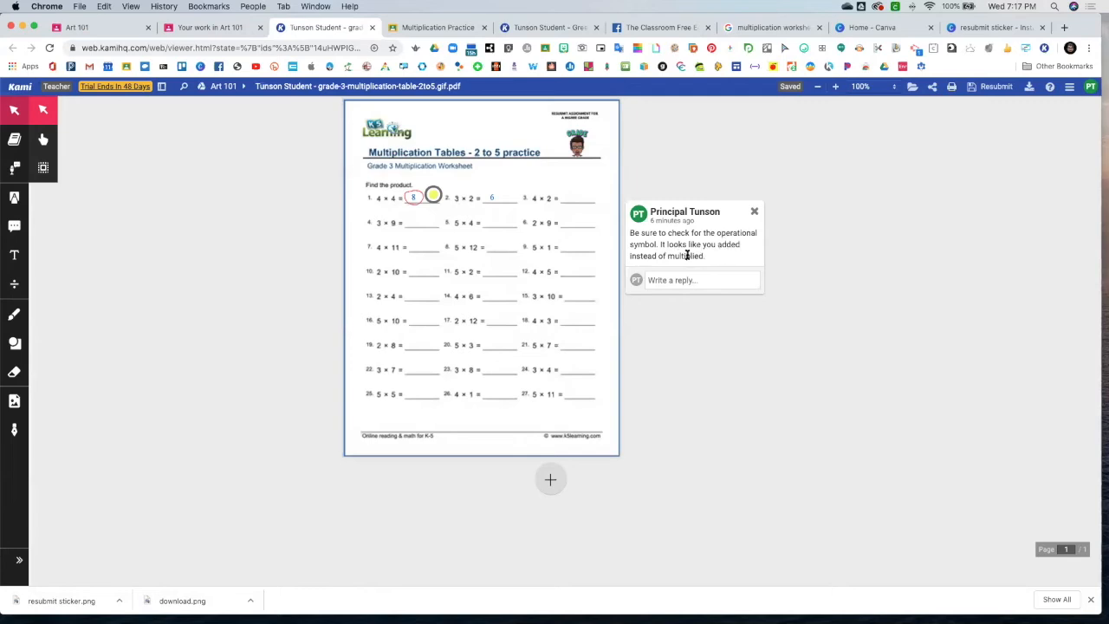
- Correct the circled answer to problem 1 to 16 and resubmit the worksheet for Multiplication Practice
left_click(574, 131)
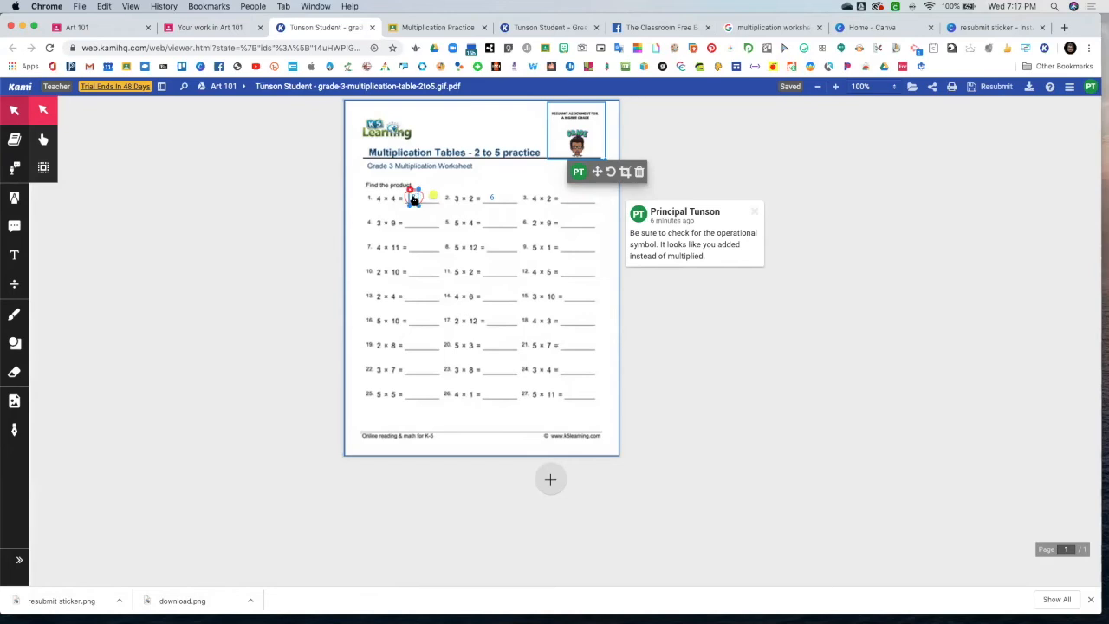
left_click(414, 198)
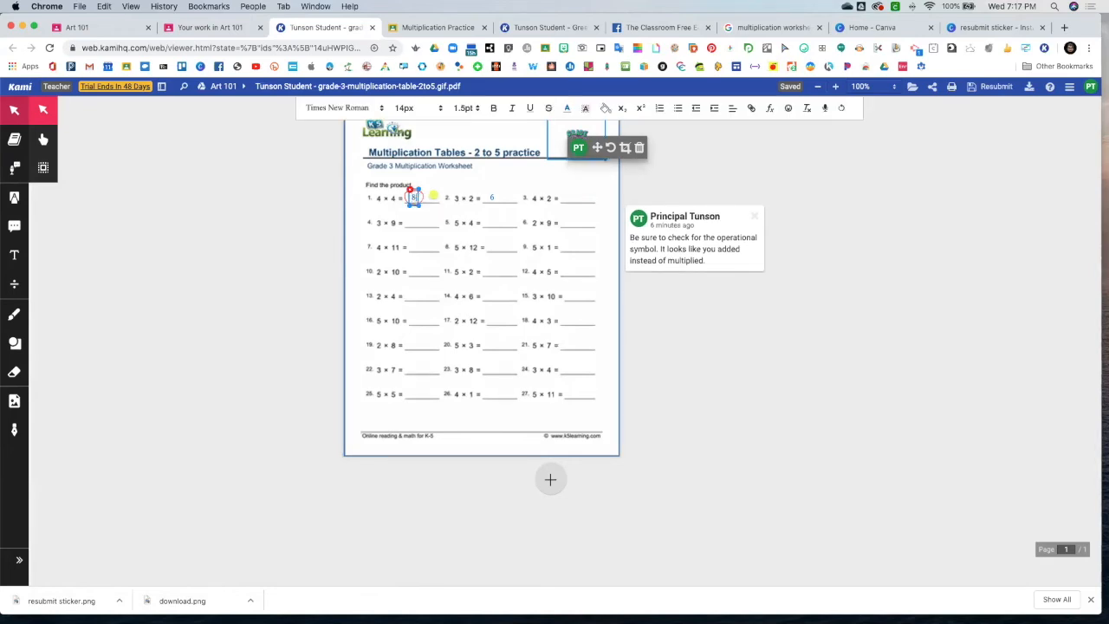
type("16")
left_click(448, 187)
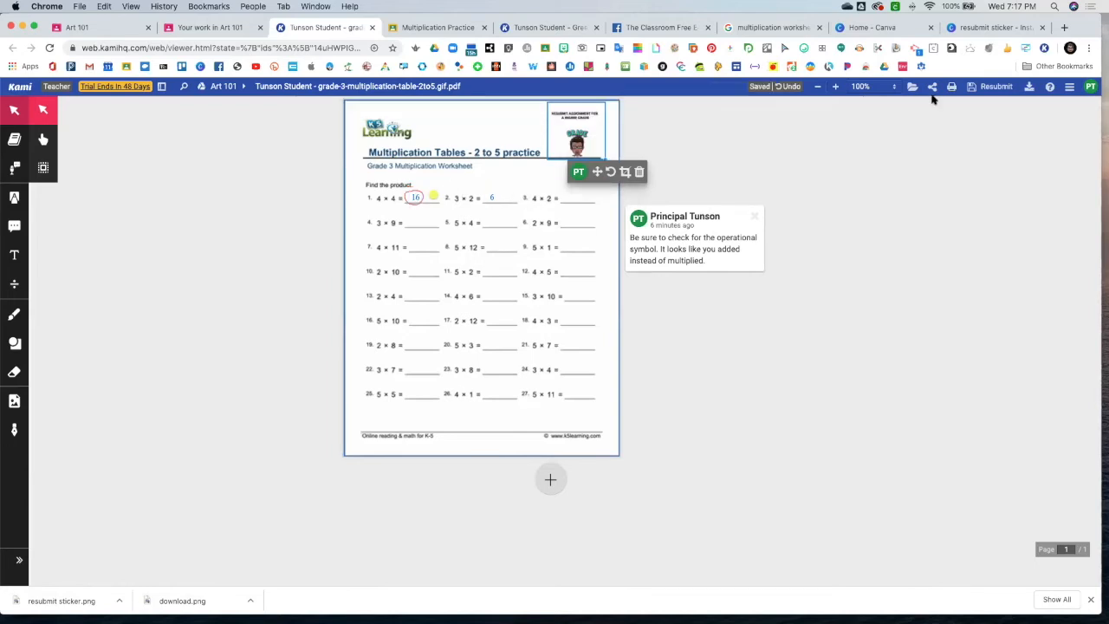
left_click(988, 87)
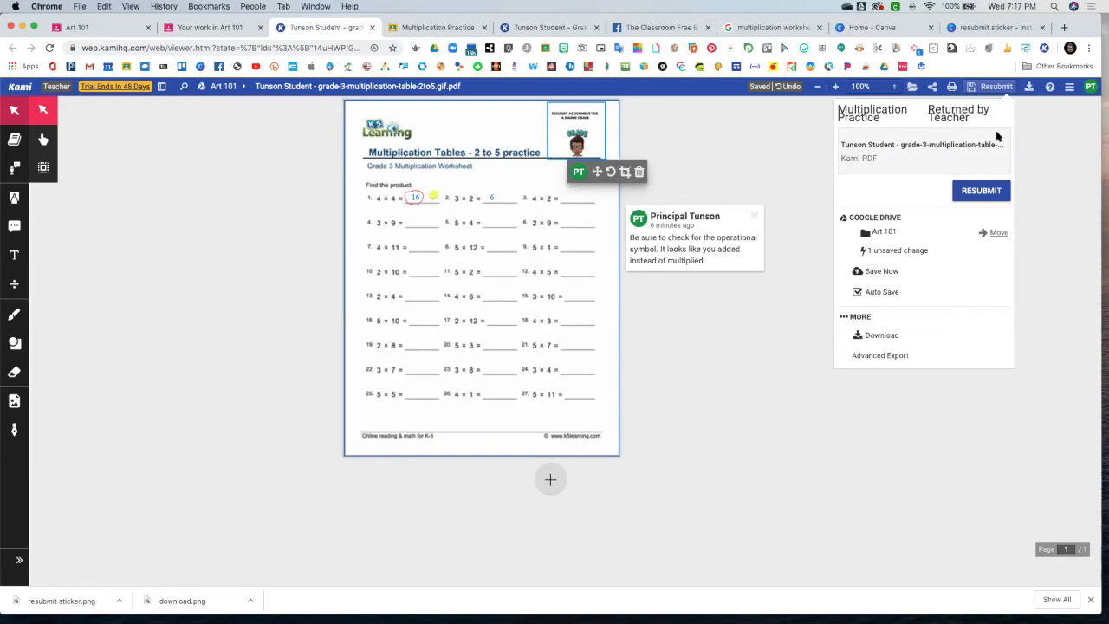
left_click(991, 190)
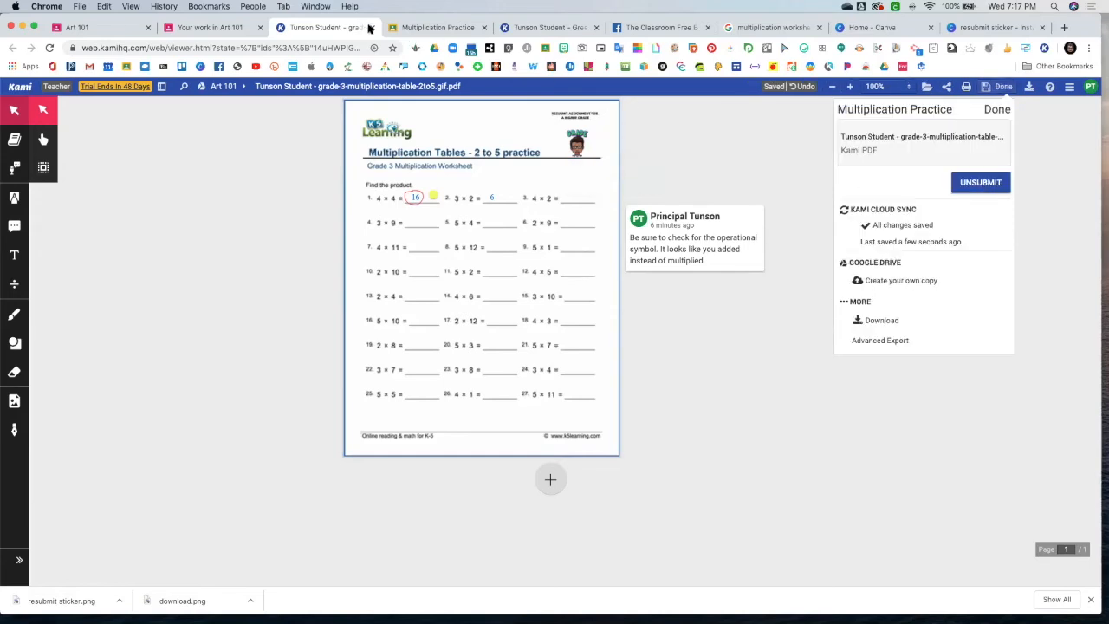
- Close the resubmitted worksheet, the student's work list and the grading view, and return to the teacher's Art 101 class page
left_click(370, 28)
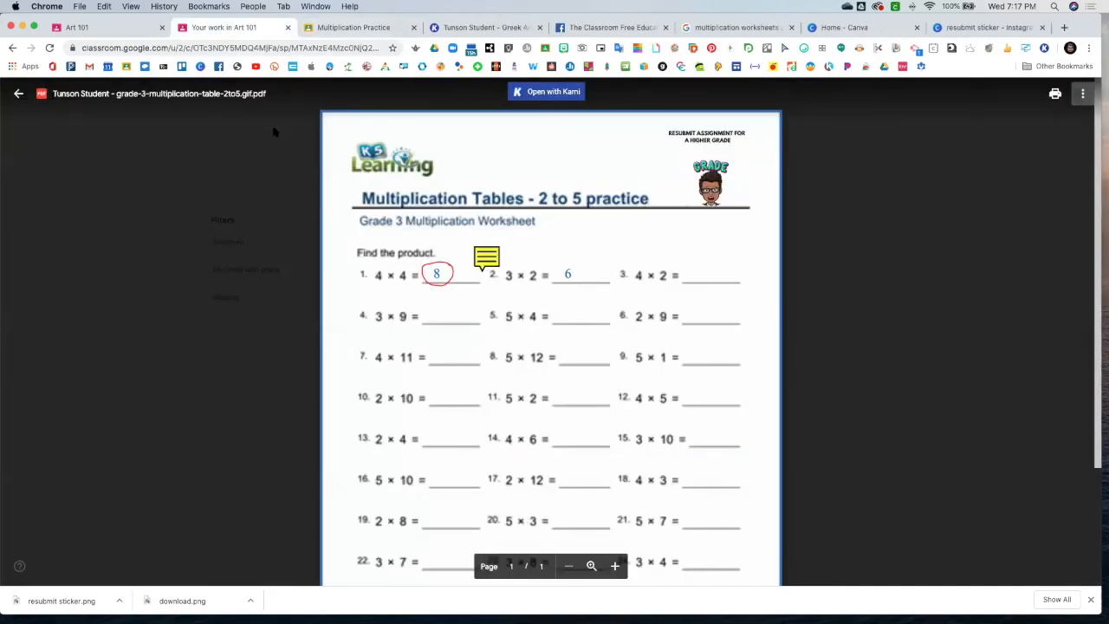
left_click(17, 93)
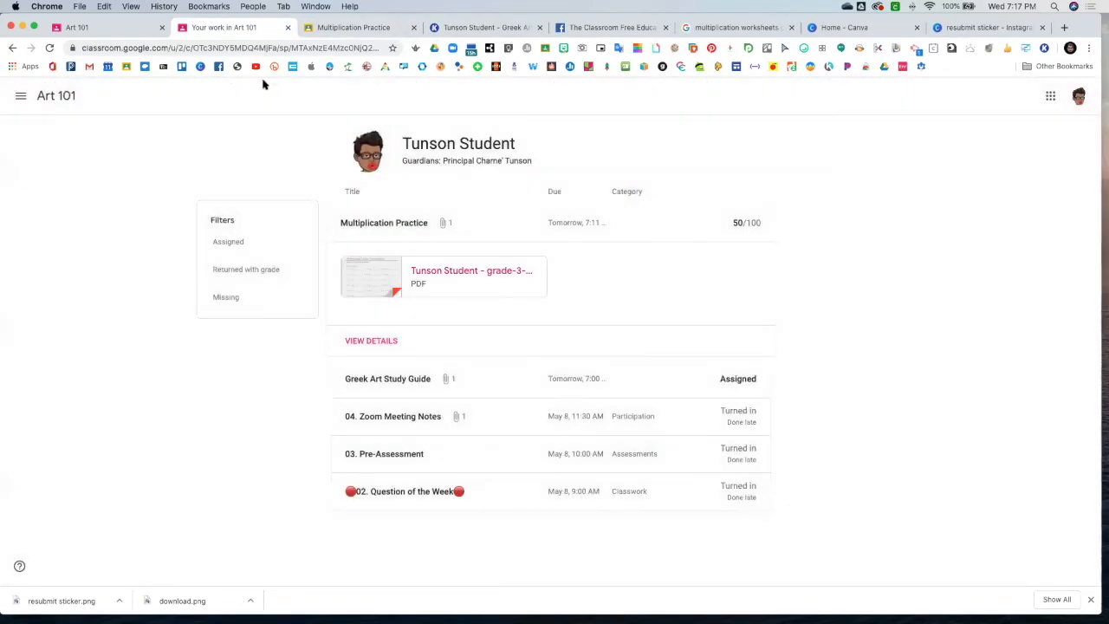
left_click(289, 29)
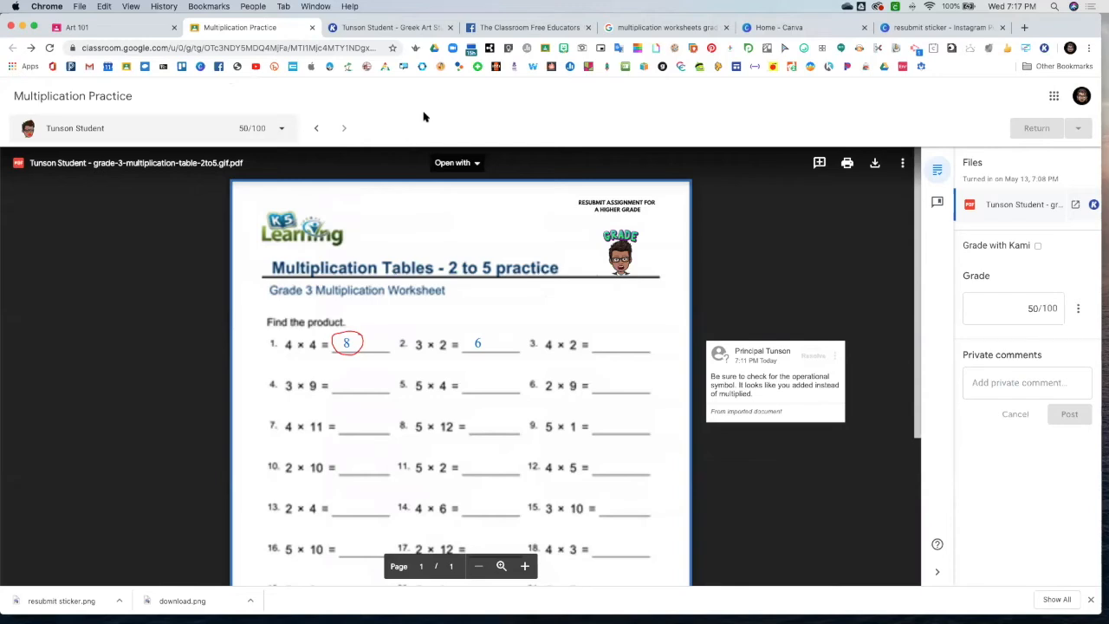
left_click(312, 28)
left_click(156, 27)
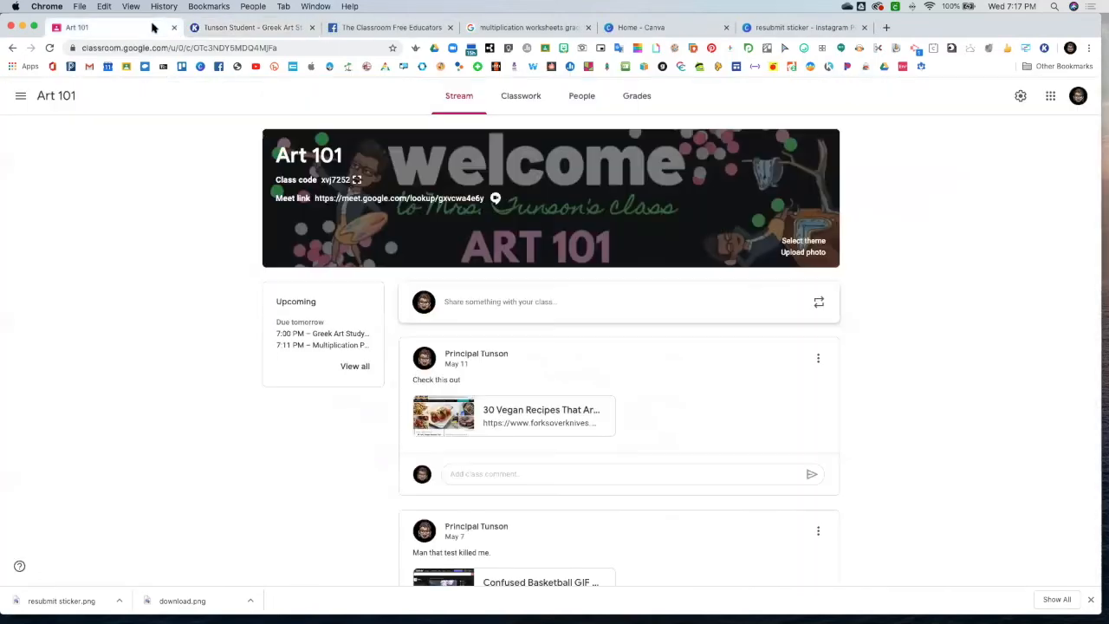
- Create a new Kami assignment in the Art 101 classwork titled "Greek Art Video Questions"
scroll(921, 191, "down", 1)
scroll(921, 191, "down", 2)
scroll(931, 186, "up", 3)
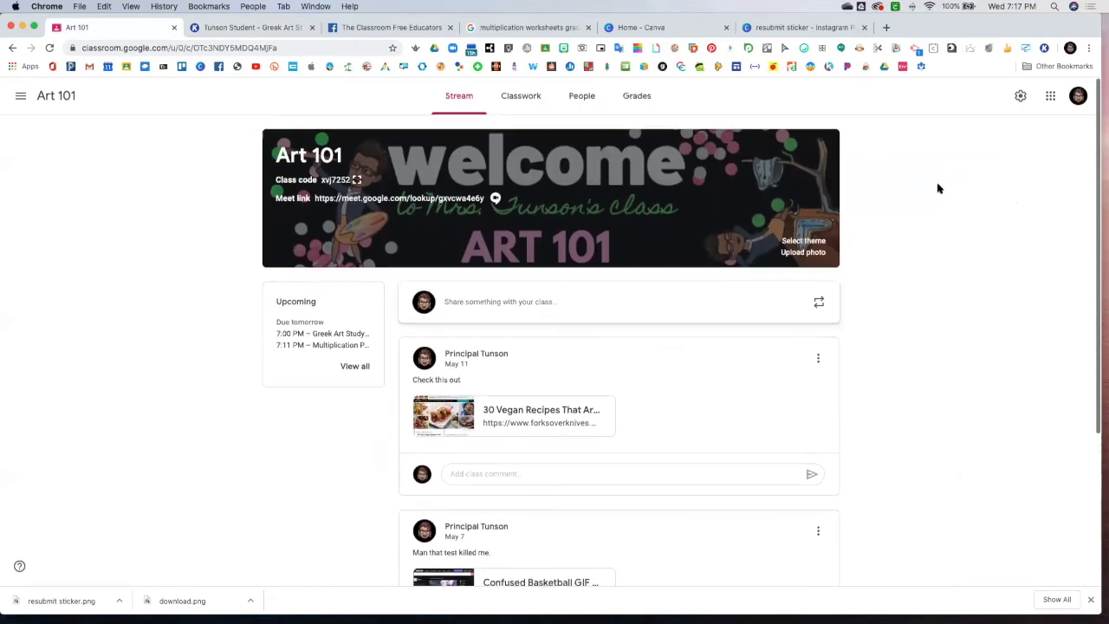
left_click(526, 101)
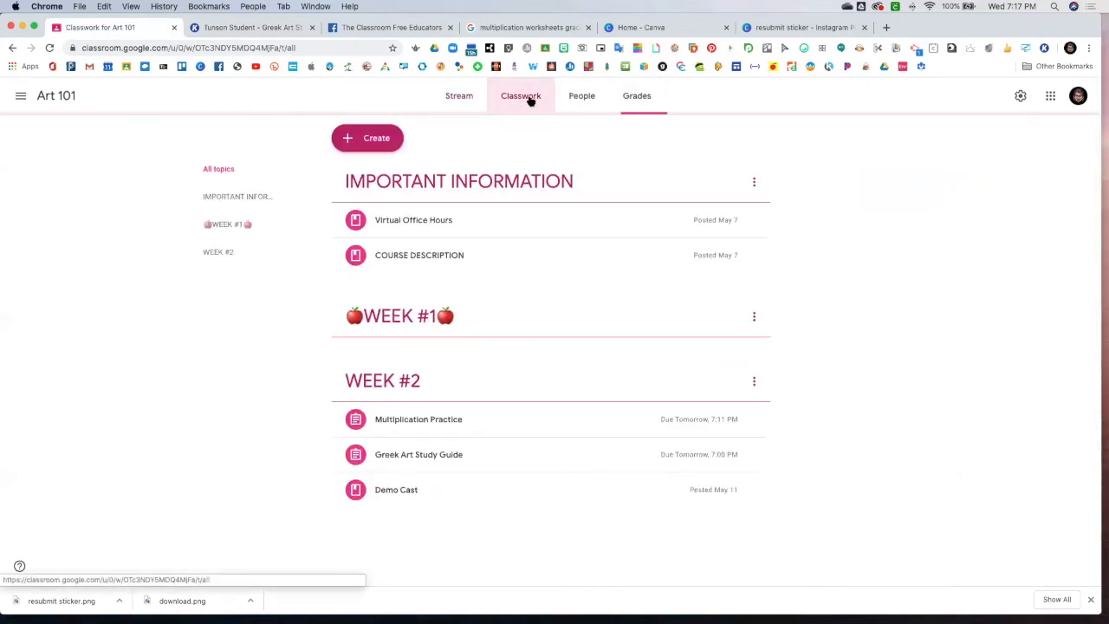
left_click(379, 139)
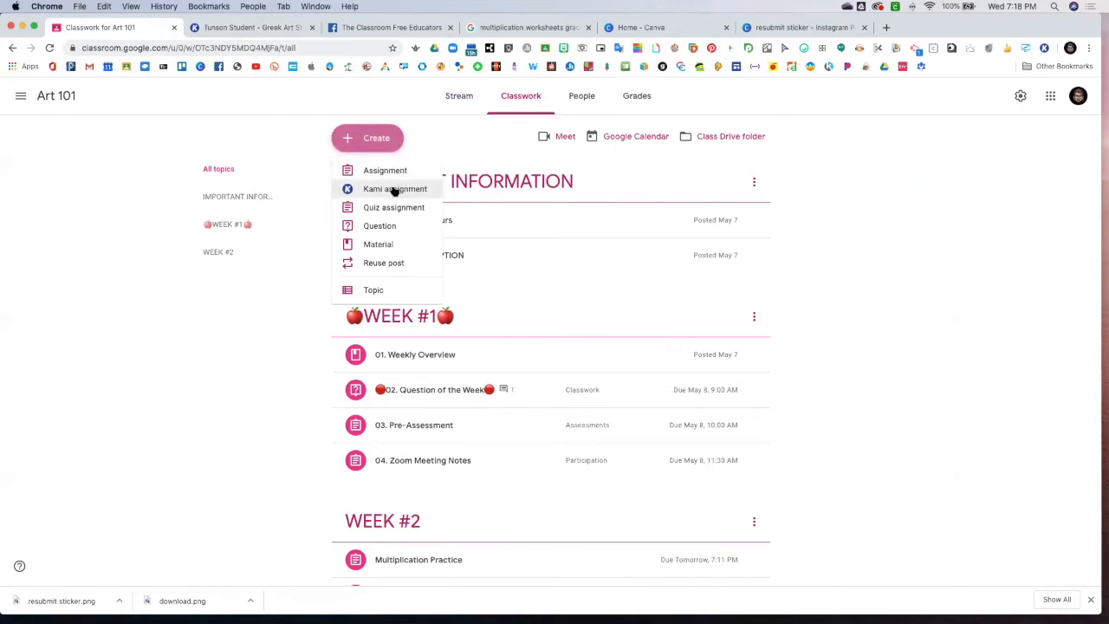
left_click(395, 190)
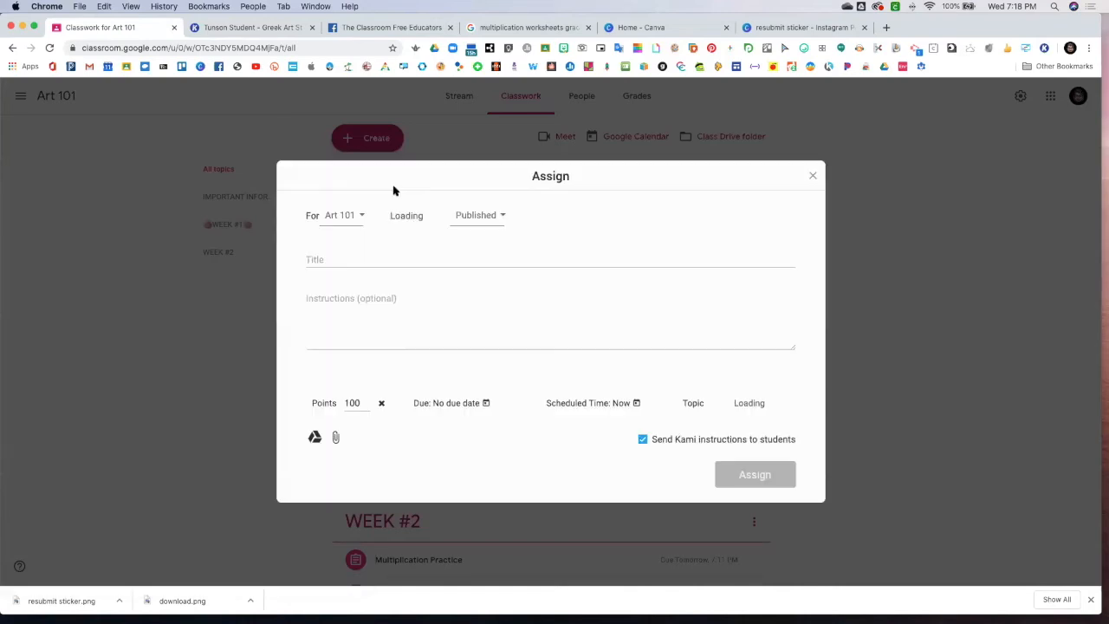
left_click(367, 261)
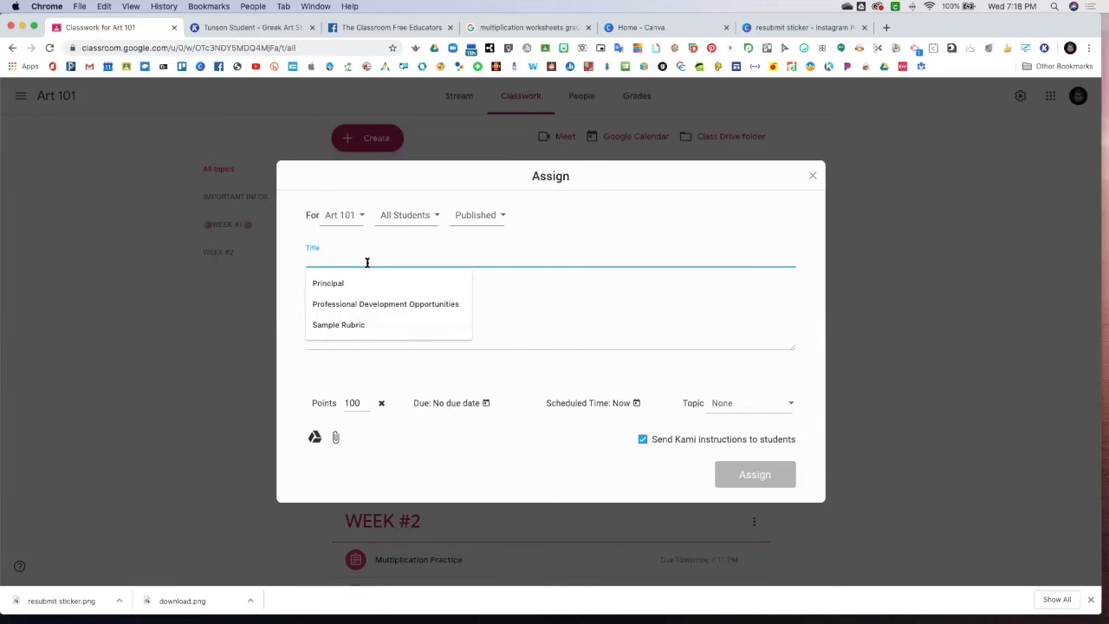
type("Greek Art Video Questions")
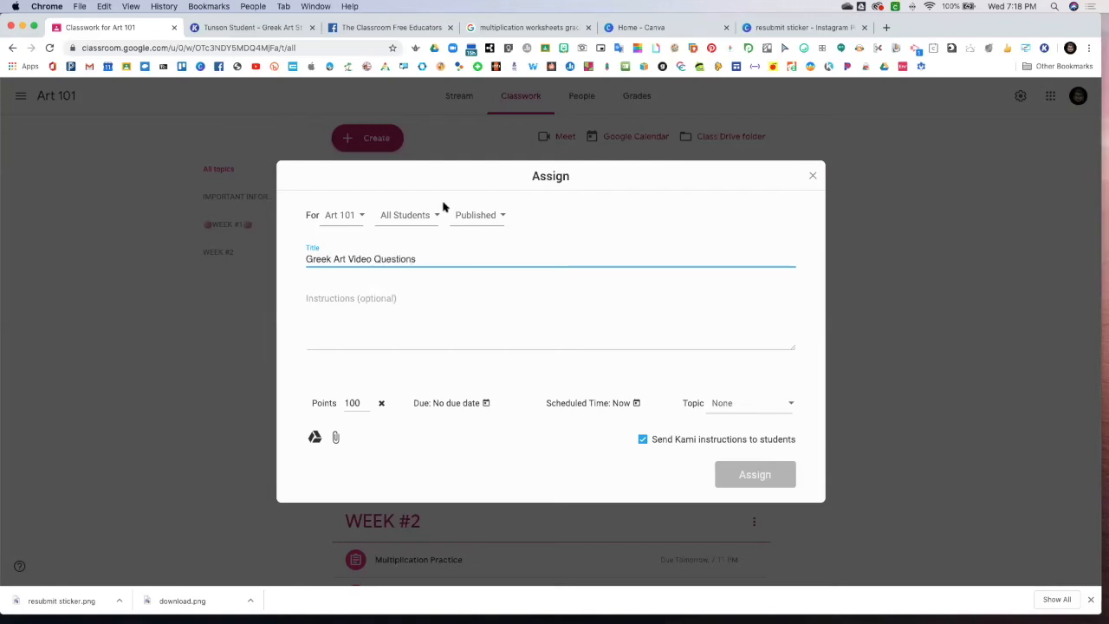
- Set the assignment to 25 points, due 15 May at 11:24 AM, under the WEEK #2 topic
double_click(361, 403)
type("25")
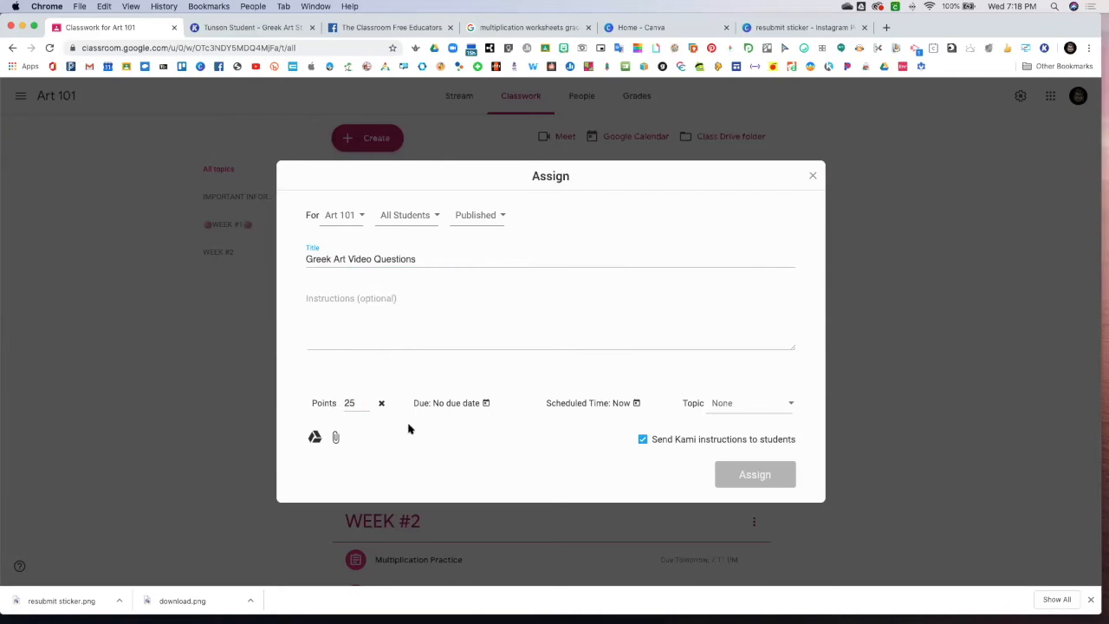
left_click(451, 403)
left_click(549, 318)
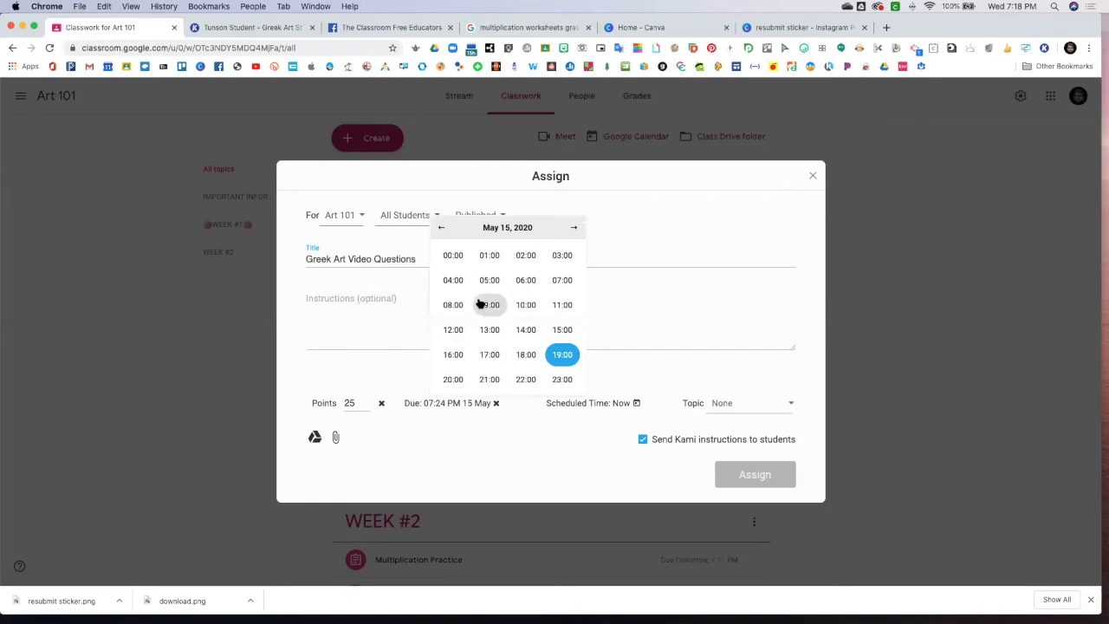
left_click(564, 305)
left_click(647, 346)
left_click(792, 404)
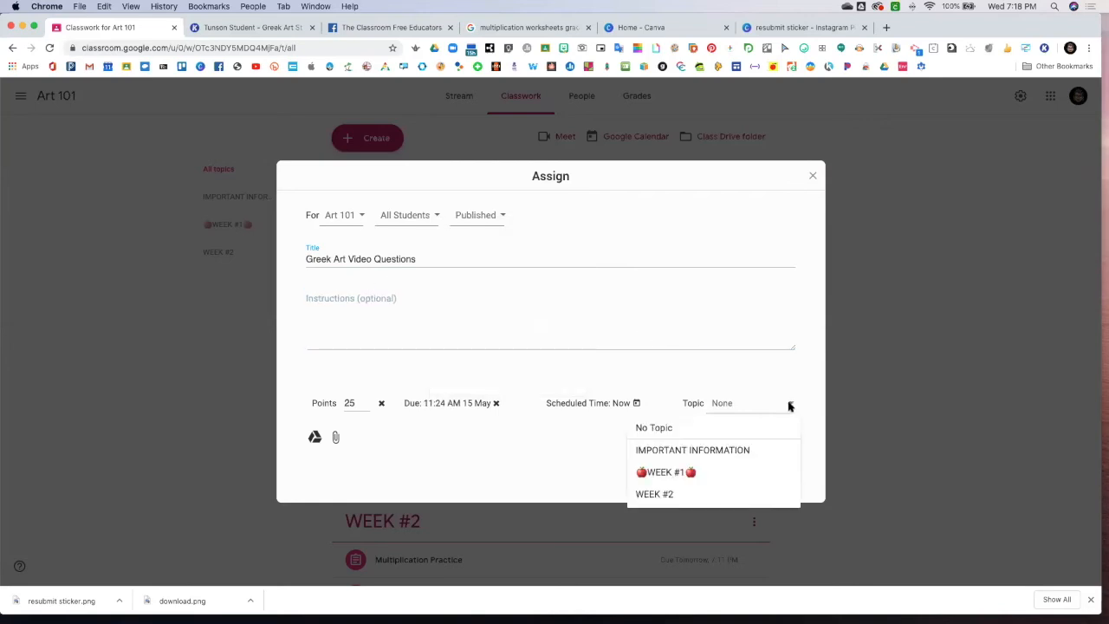
left_click(684, 498)
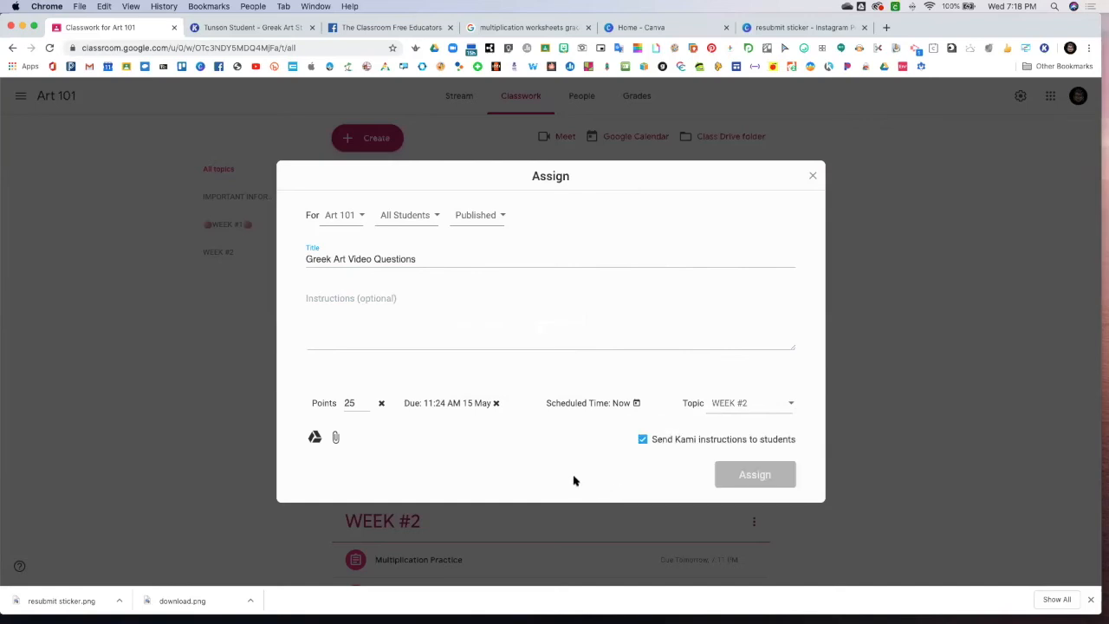
- Attach Greek ArtVideoQues2 from the Drive's Art 101 folder and assign it to all students, then dismiss the confirmation
left_click(314, 438)
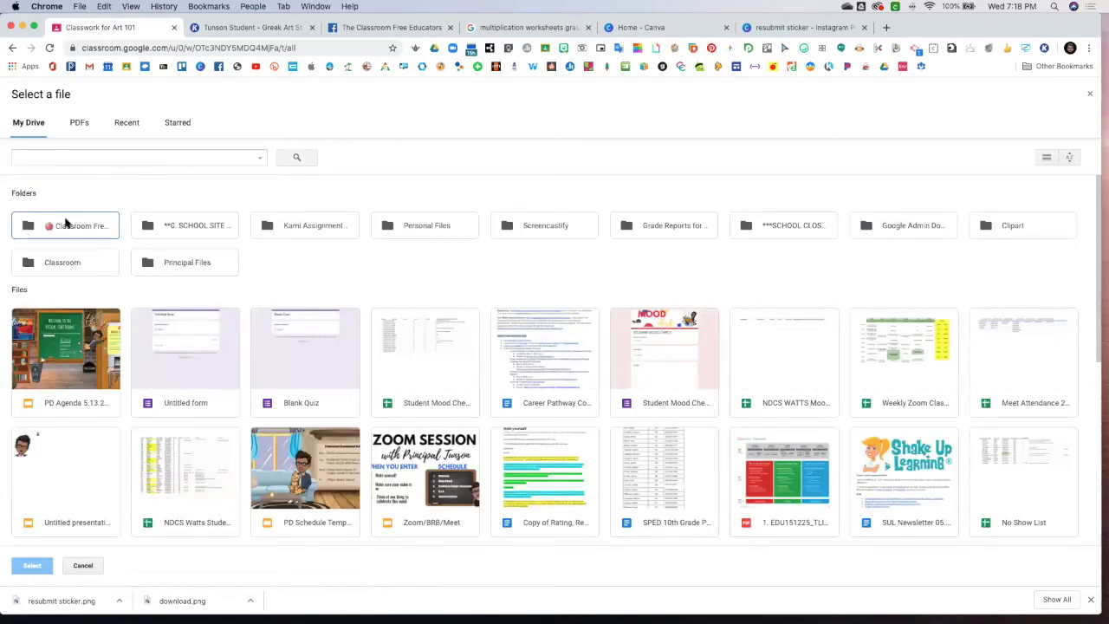
double_click(117, 224)
double_click(58, 242)
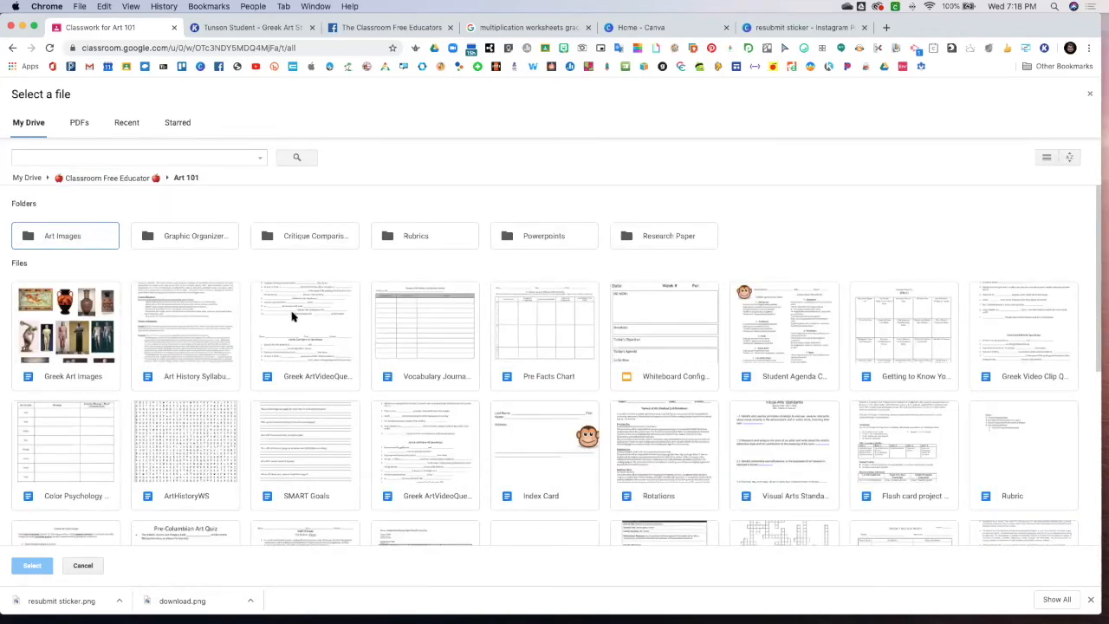
left_click(292, 317)
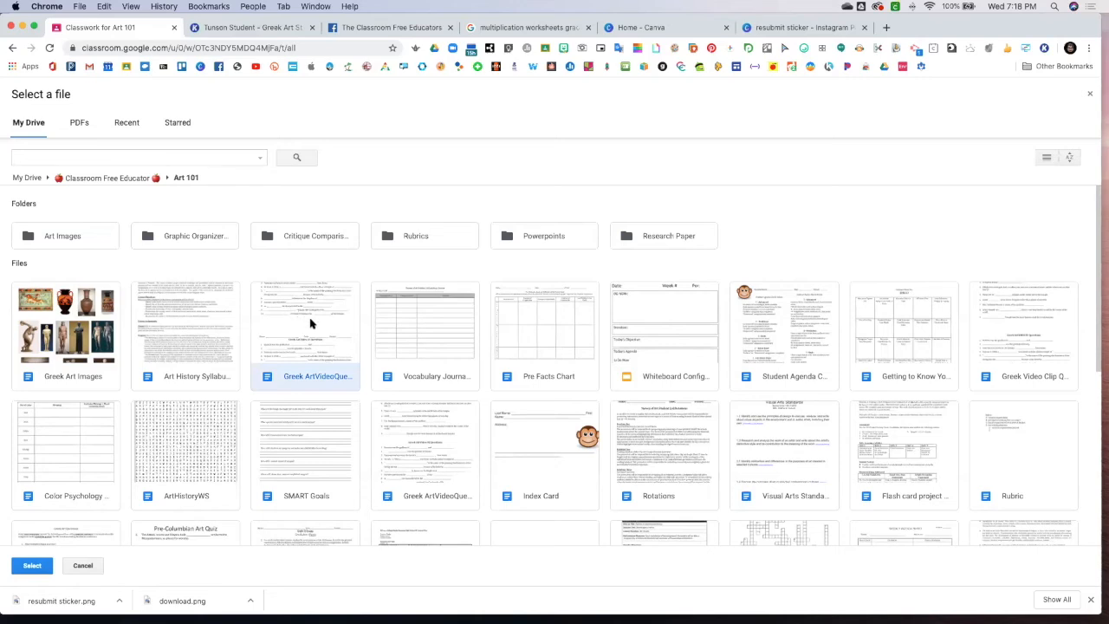
left_click(32, 565)
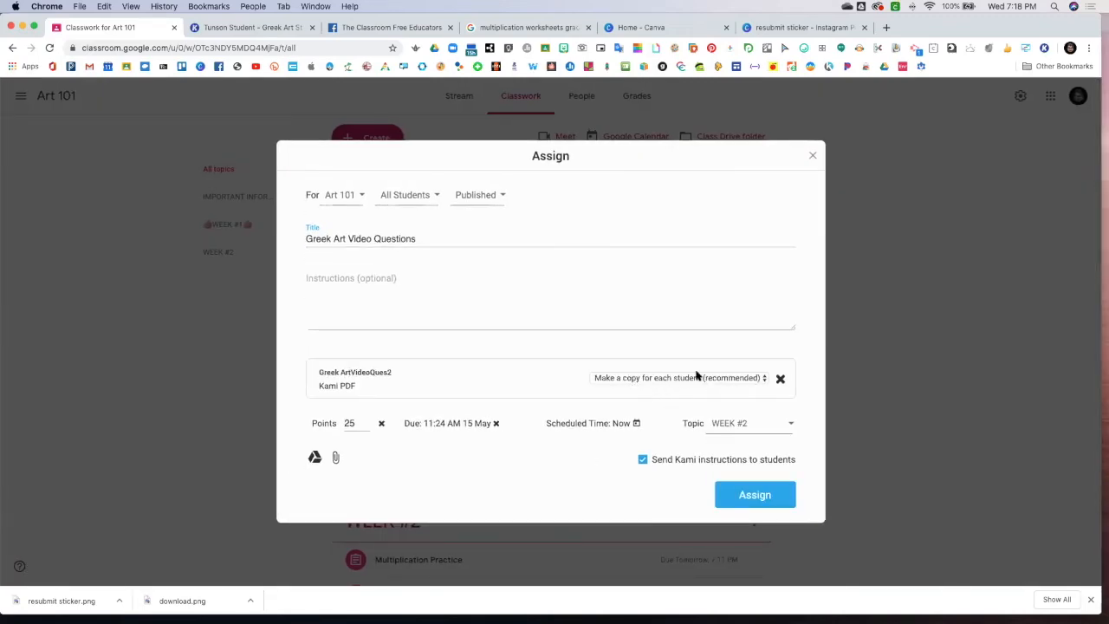
left_click(751, 500)
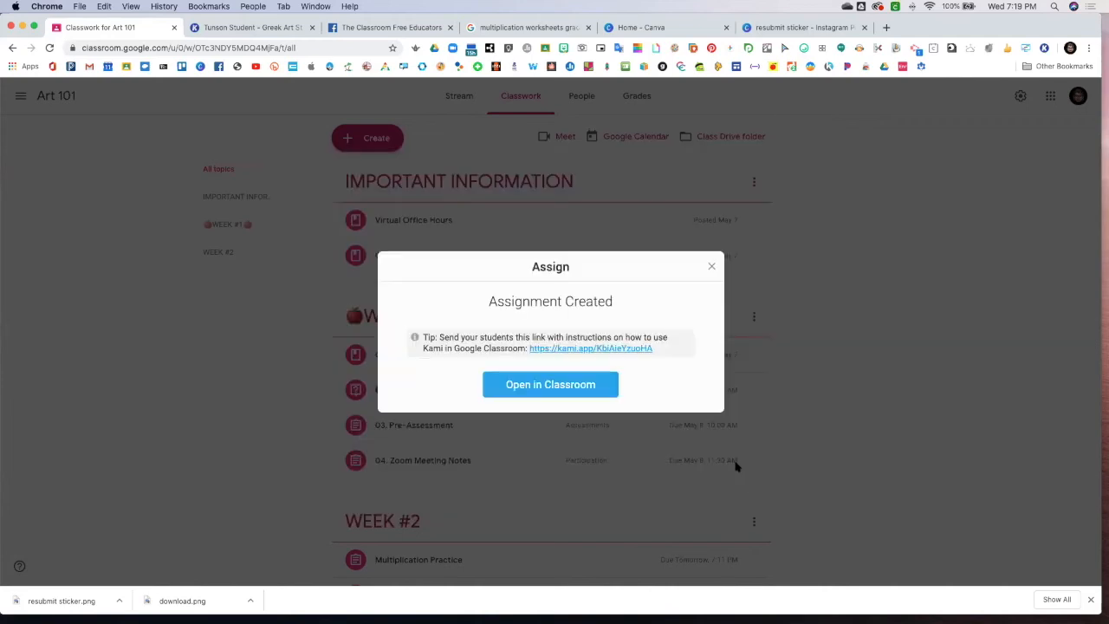
left_click(712, 268)
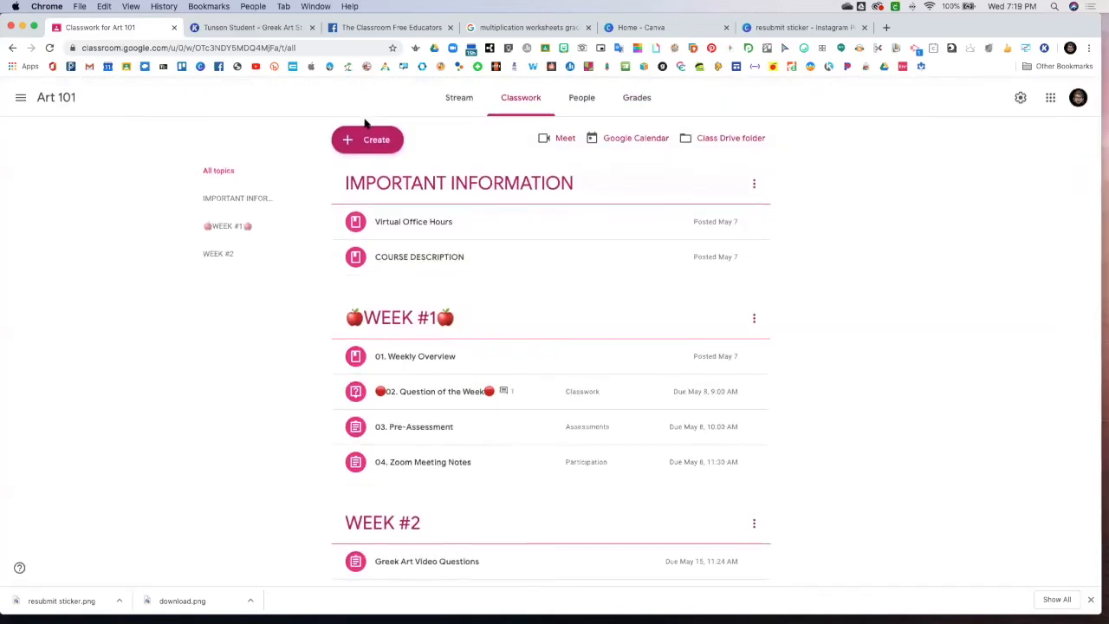
- Switch to the student account and open the Greek Art Video Questions worksheet in Kami
left_click(1078, 96)
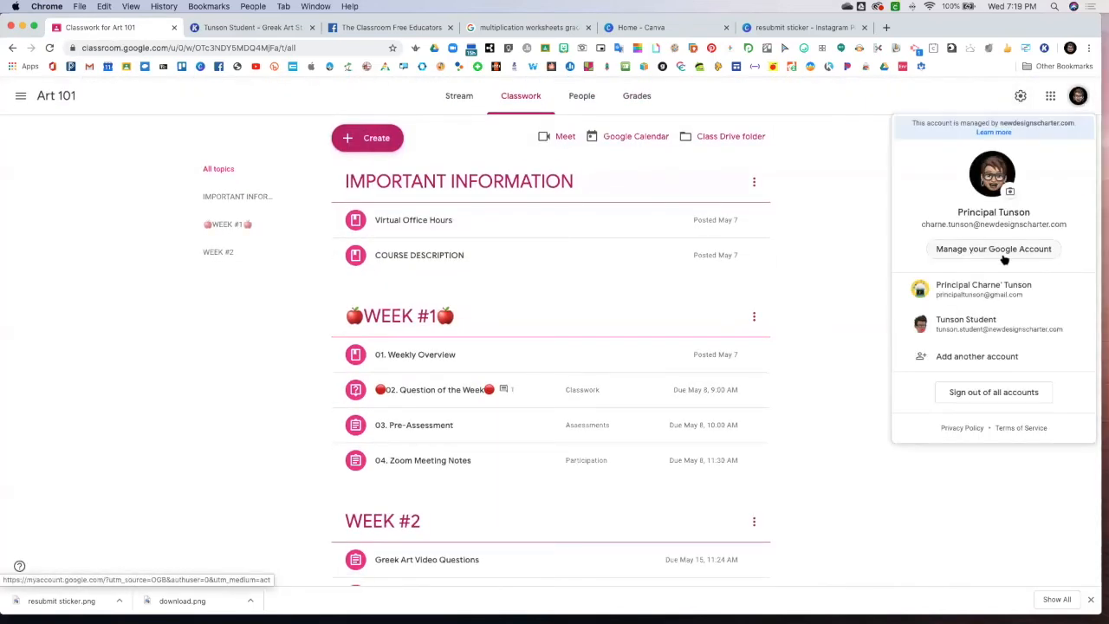
left_click(990, 319)
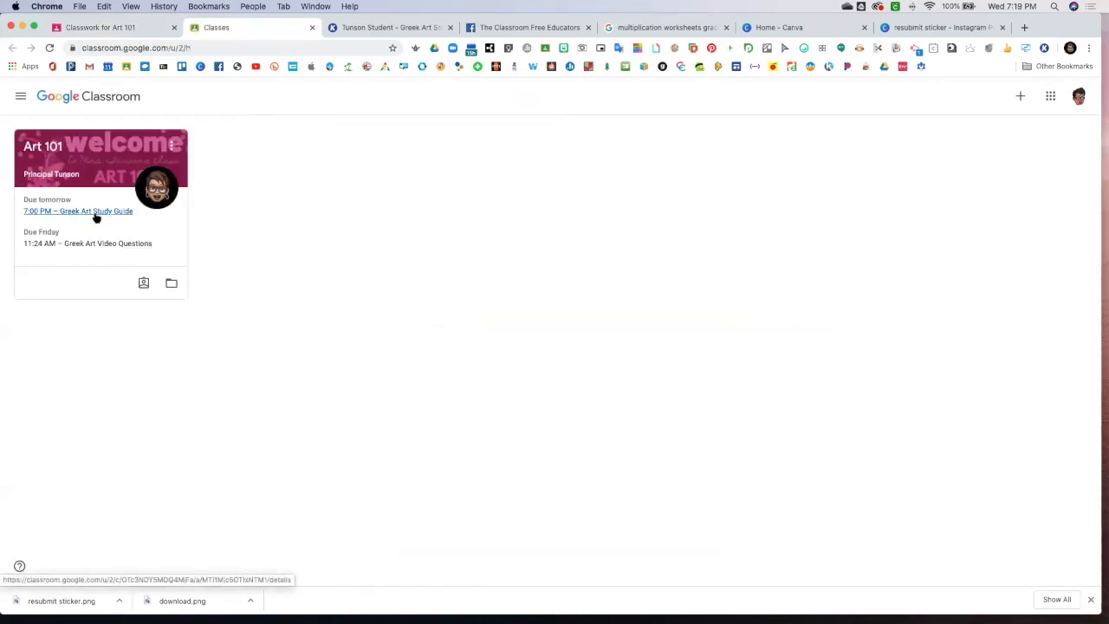
left_click(102, 245)
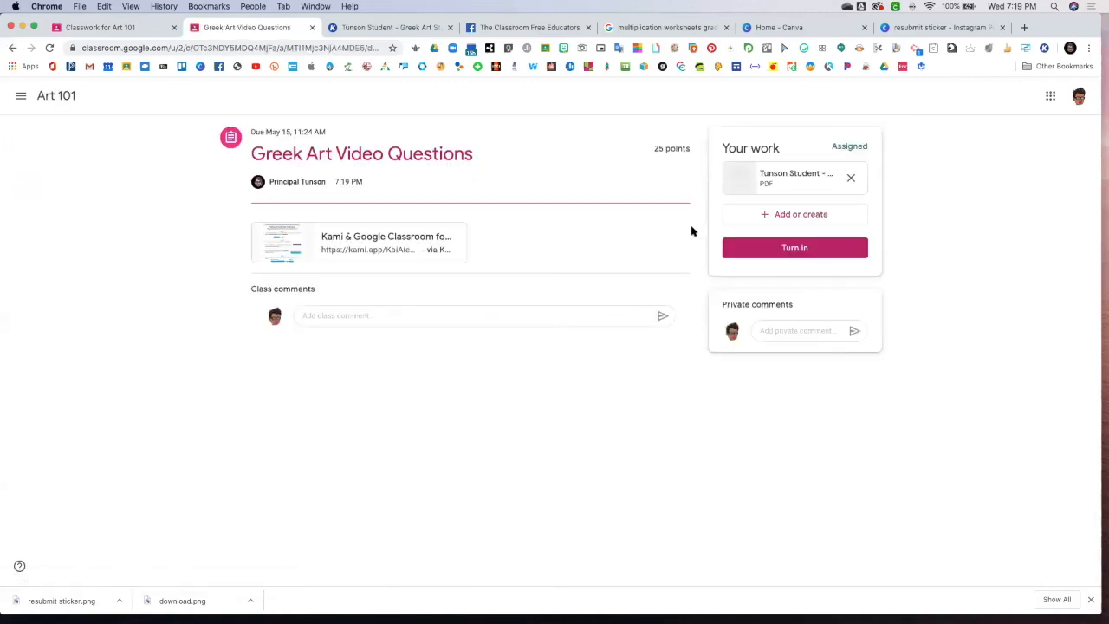
left_click(800, 176)
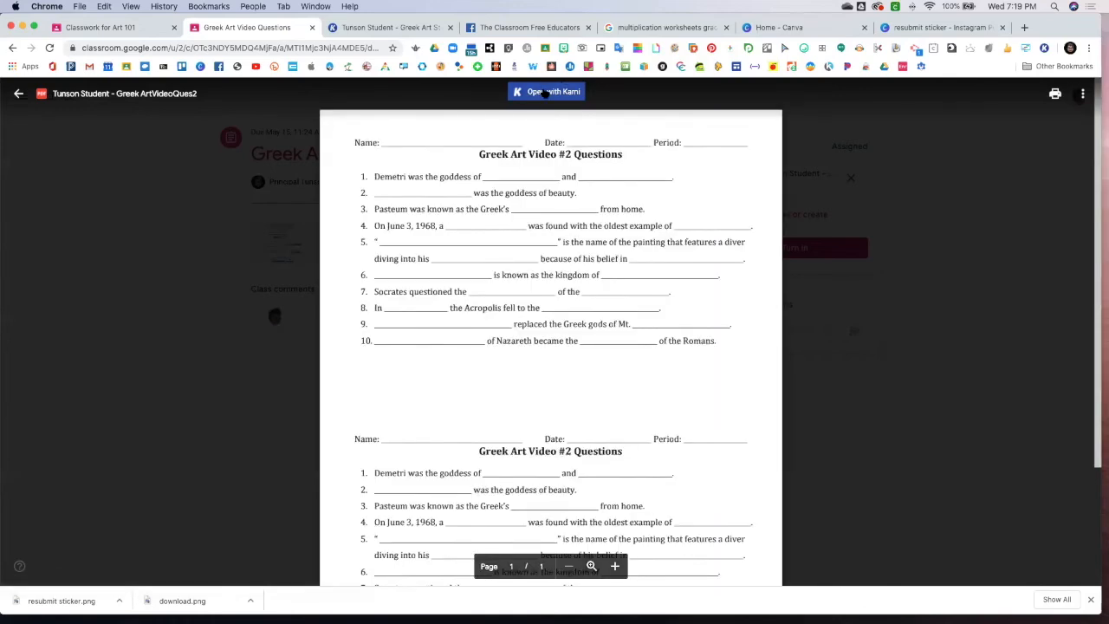
left_click(544, 92)
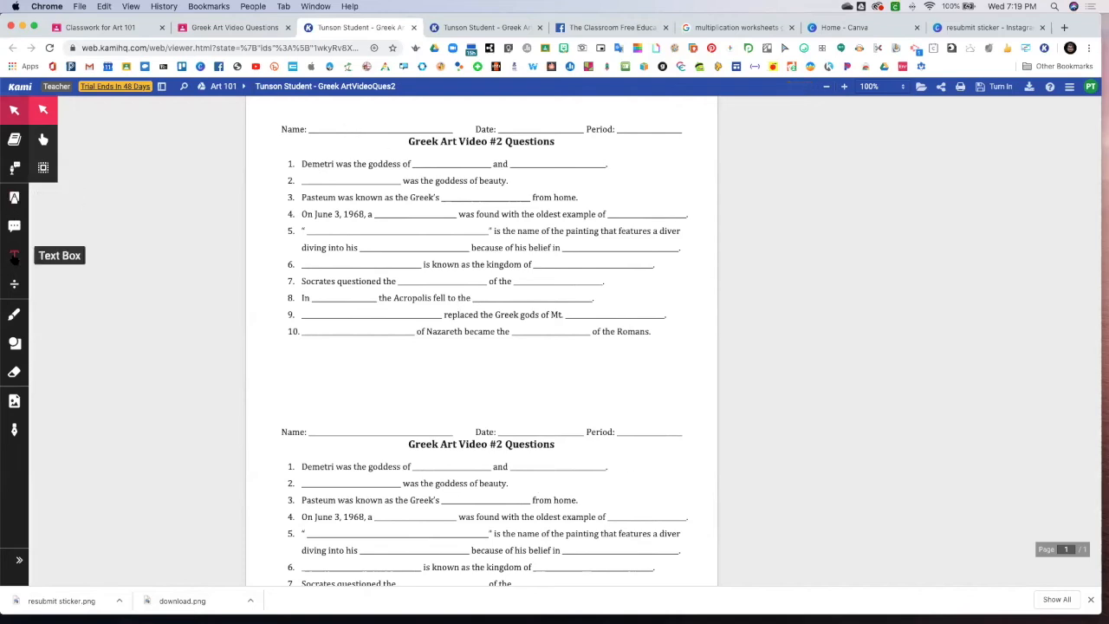
- Add a text box with the student's name on the worksheet's upper Name line and save the file to Google Drive
left_click(14, 256)
left_click(317, 126)
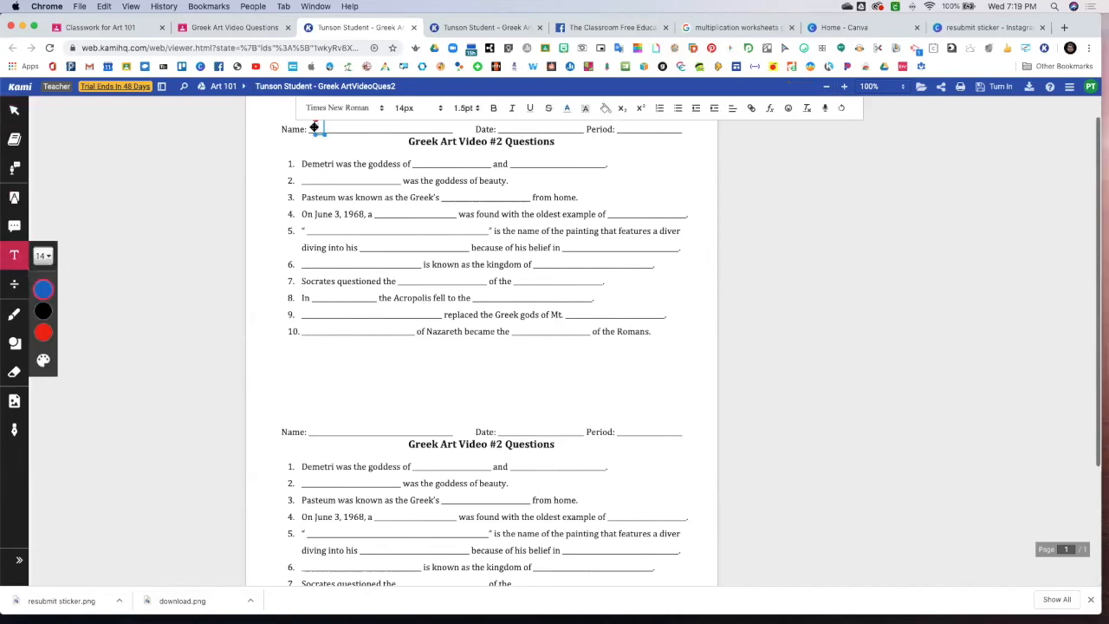
type("Tunson Student")
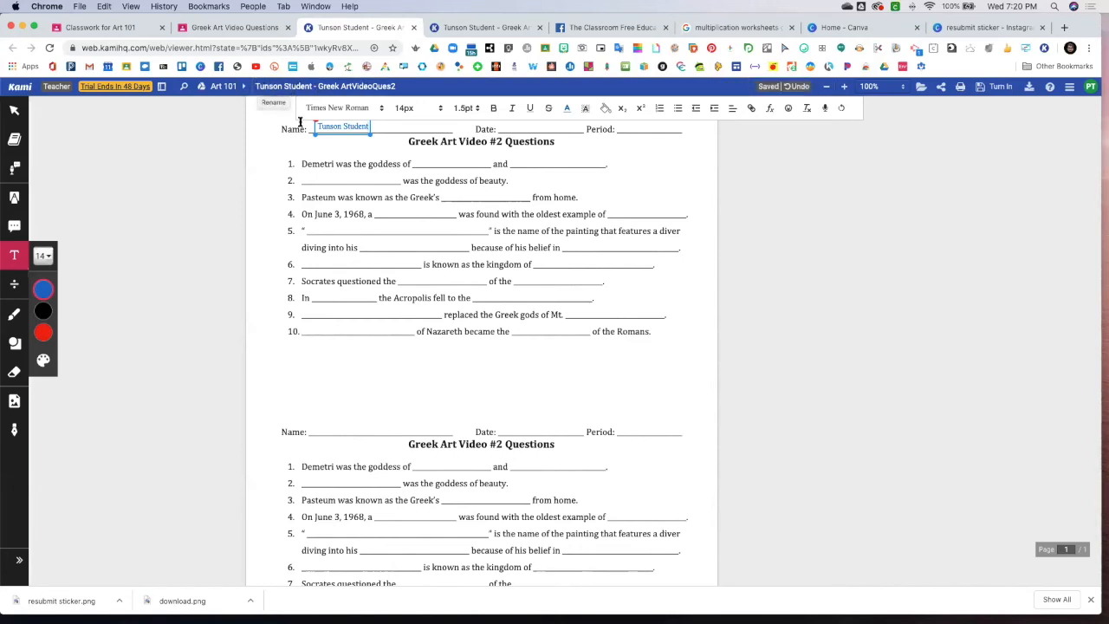
left_click(313, 173)
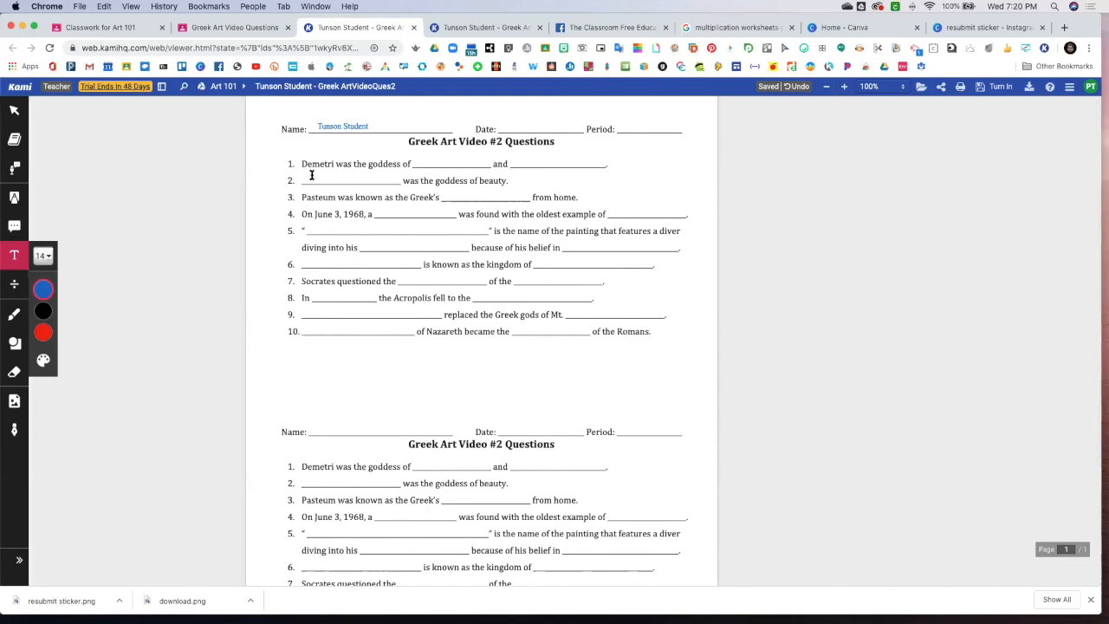
left_click(352, 227)
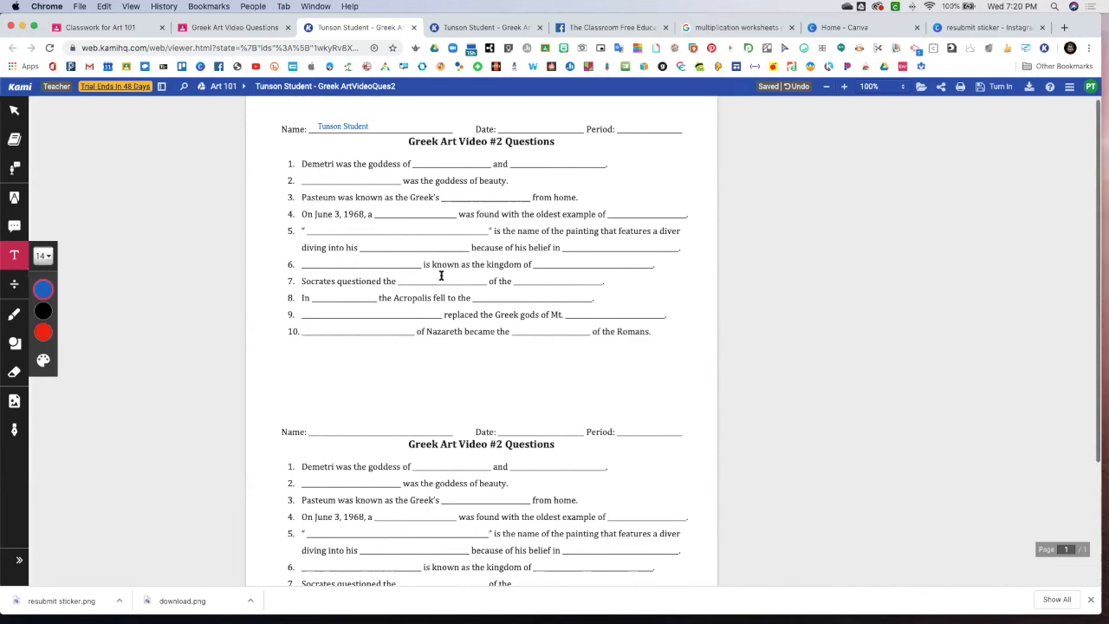
left_click(998, 88)
left_click(902, 271)
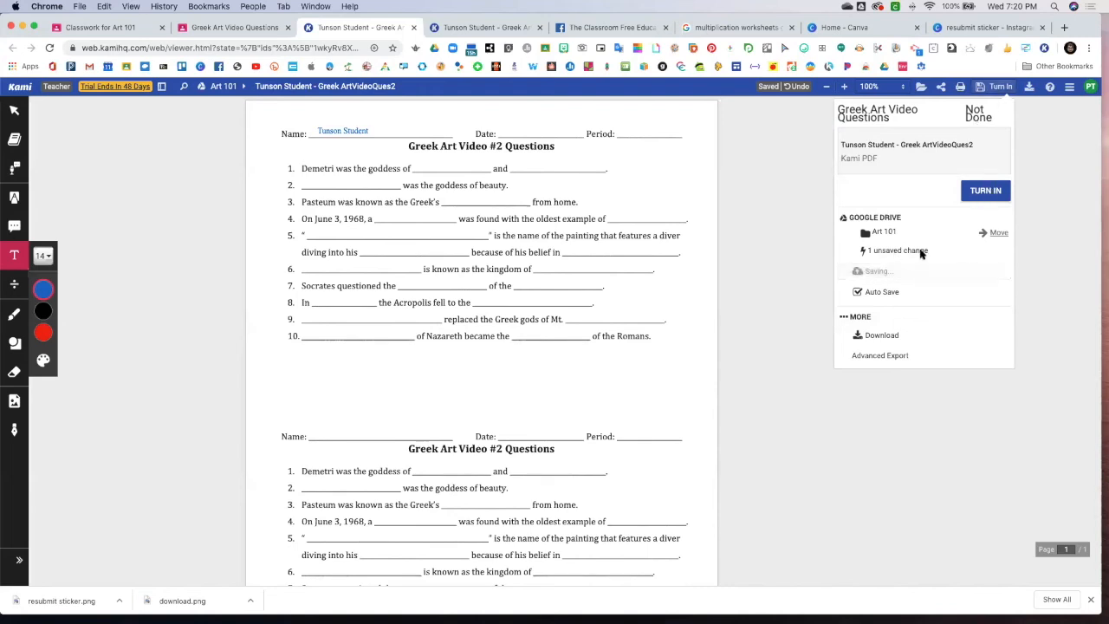
- Turn in the Greek Art Video Questions worksheet, then close the student's tabs and return to the teacher's Art 101 classwork
left_click(988, 191)
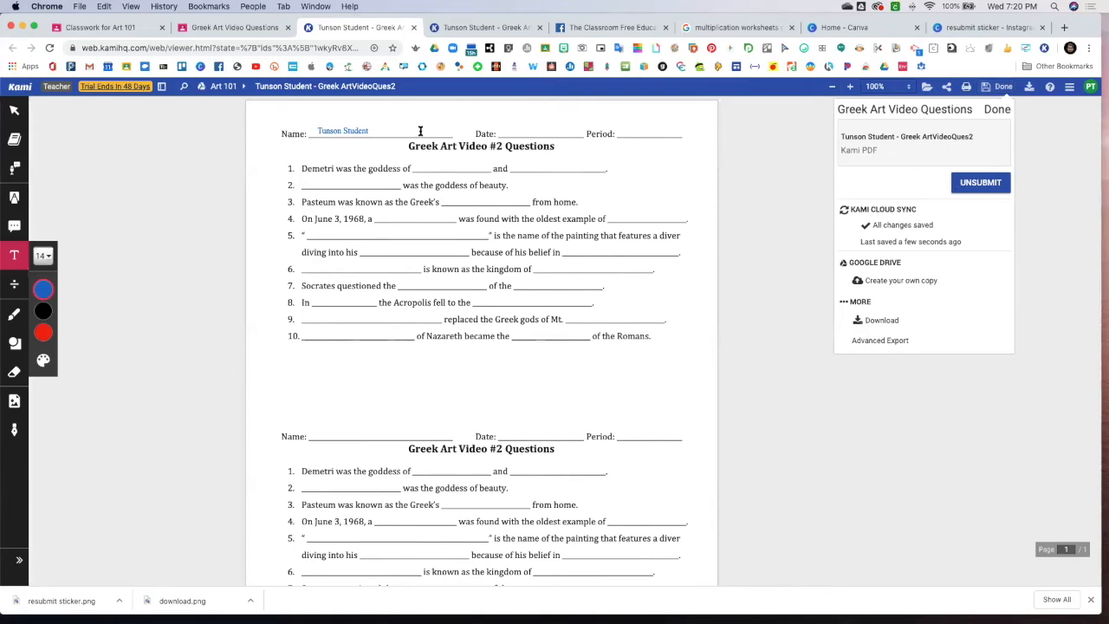
left_click(413, 27)
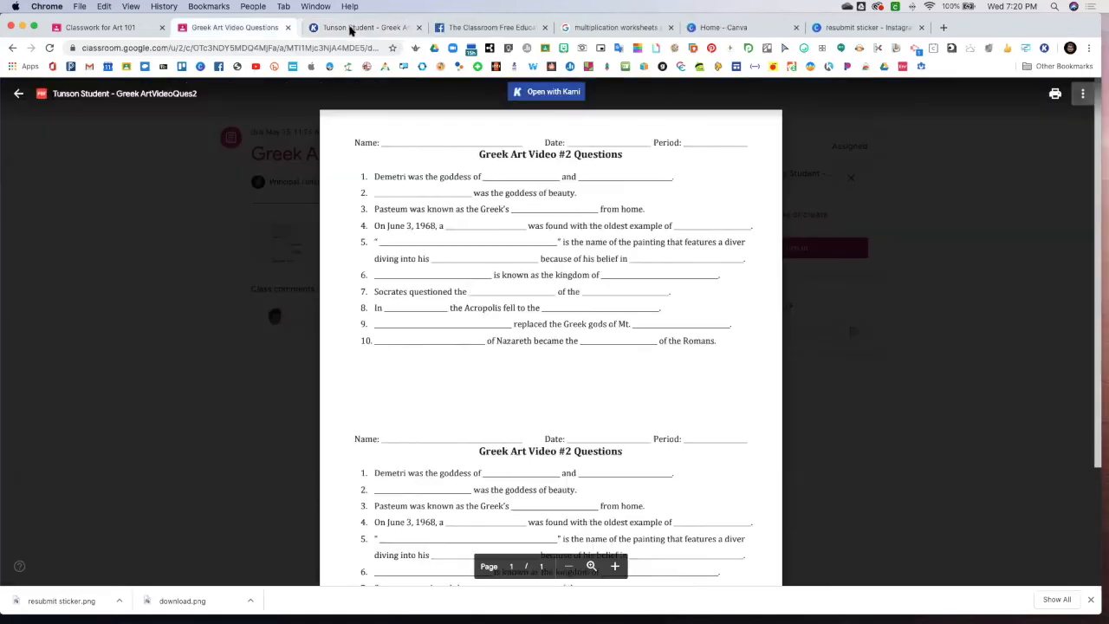
left_click(289, 28)
left_click(126, 27)
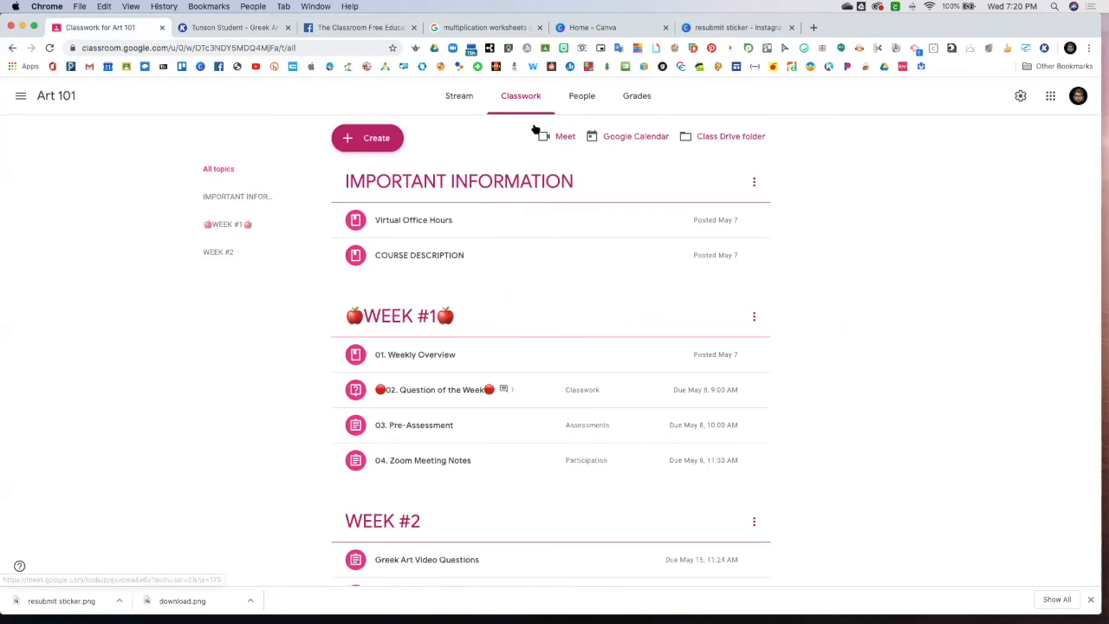
- Find the student's turned-in Greek Art Video Questions through the class roster and open the submitted PDF in Kami
left_click(578, 100)
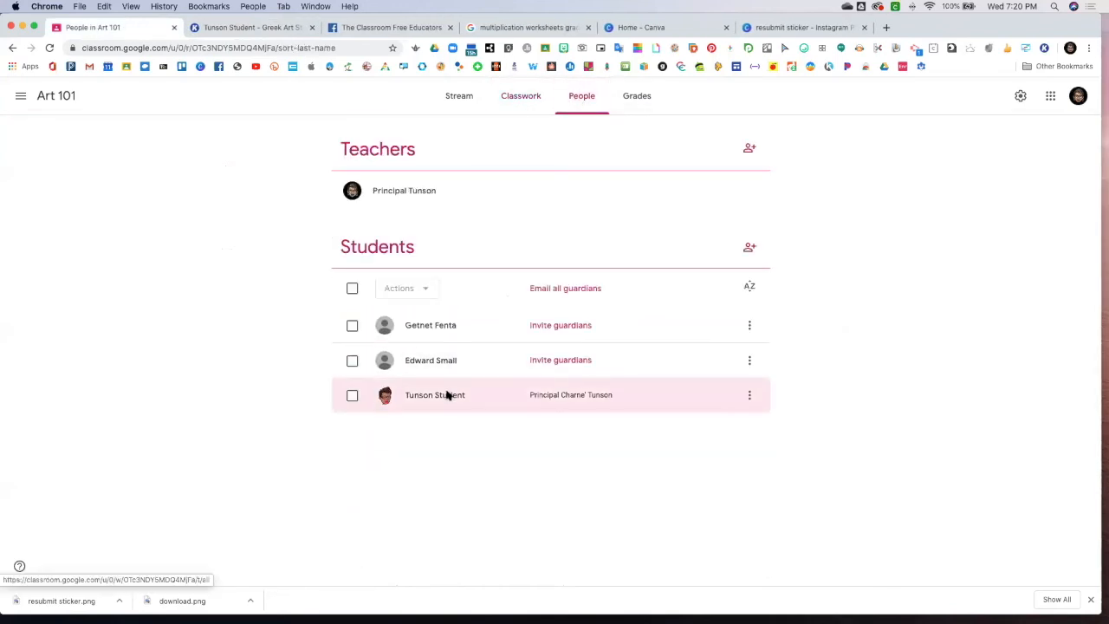
left_click(446, 395)
left_click(413, 220)
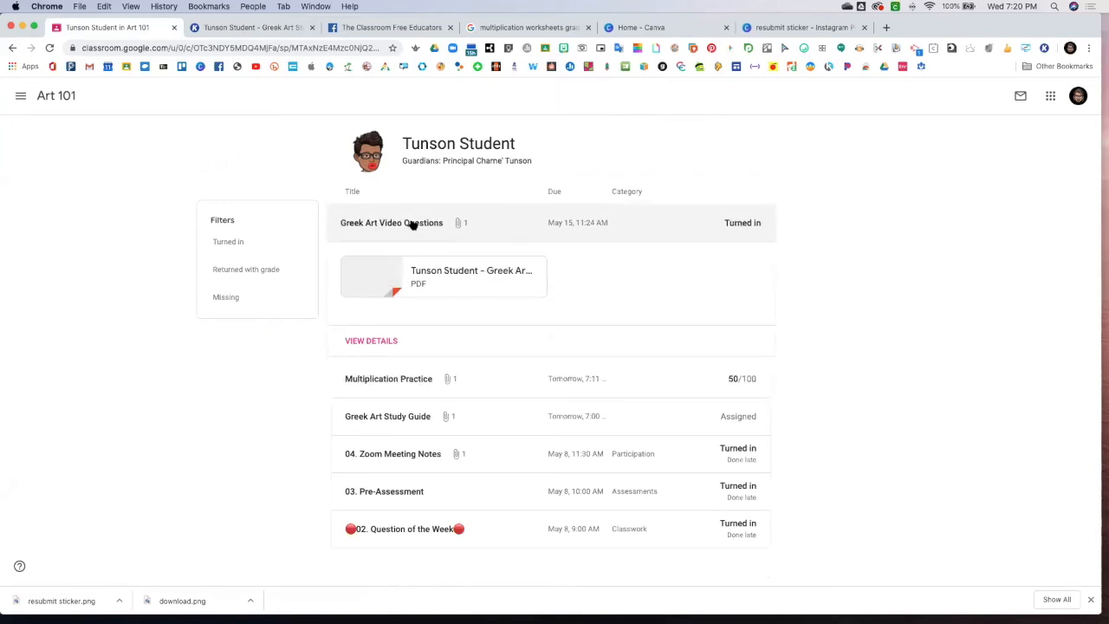
left_click(482, 278)
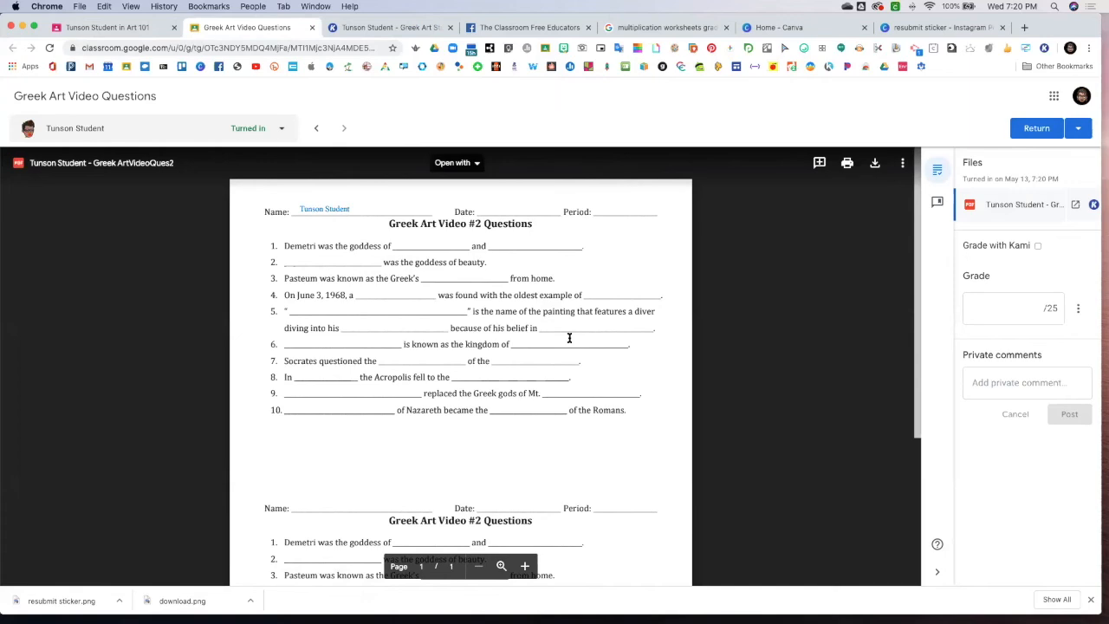
left_click(1094, 204)
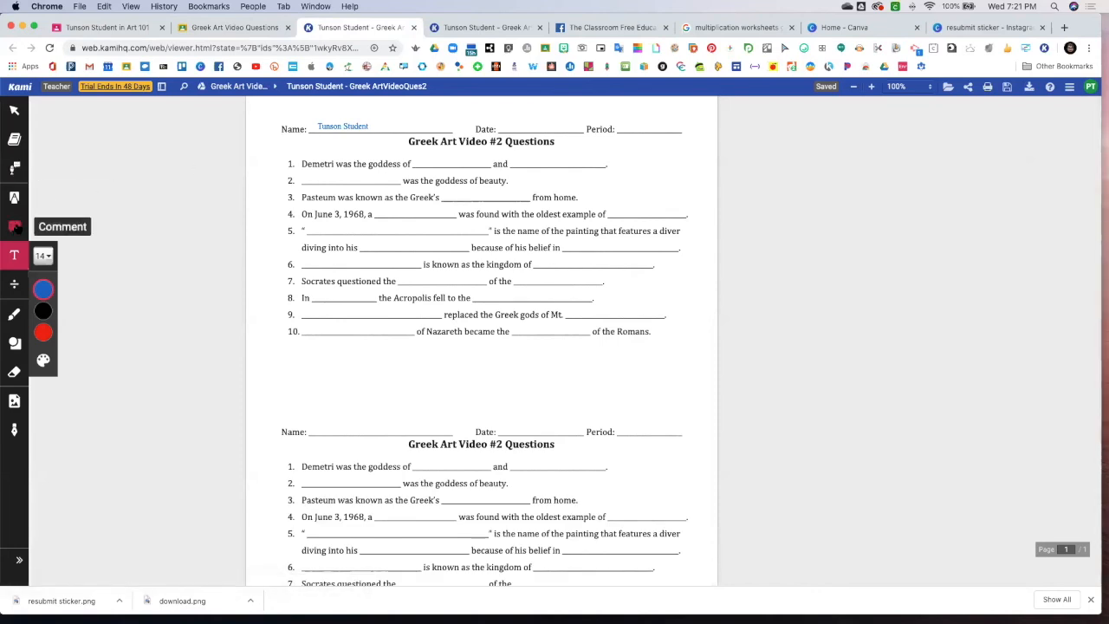
- Record an audio comment at the first blank of question 1 on the upper worksheet
left_click(15, 227)
left_click(44, 254)
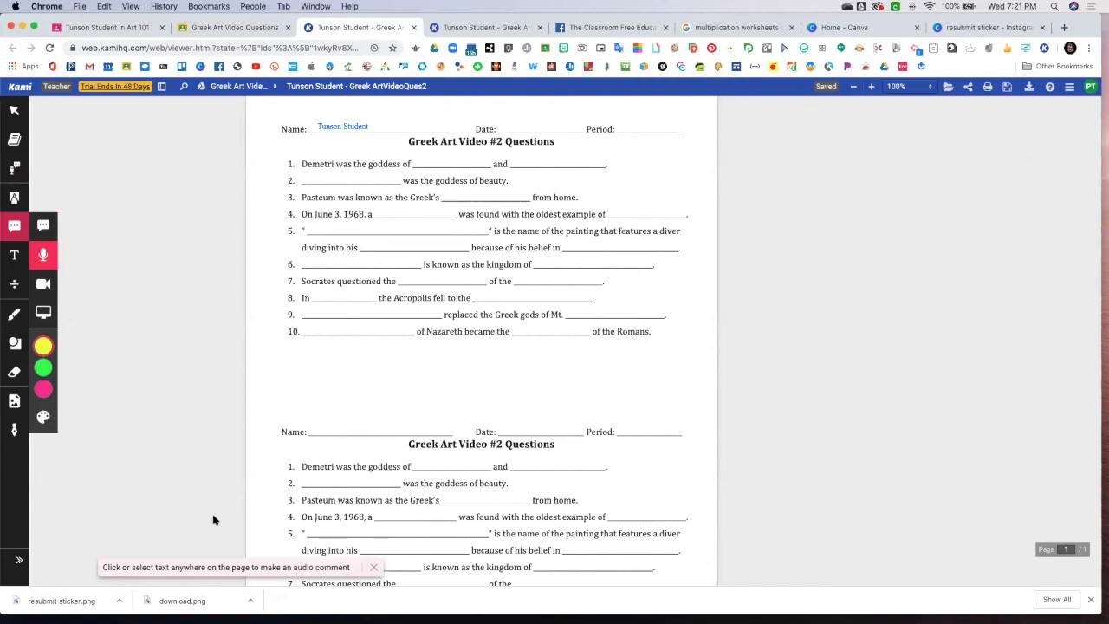
scroll(403, 221, "up", 1)
left_click(416, 167)
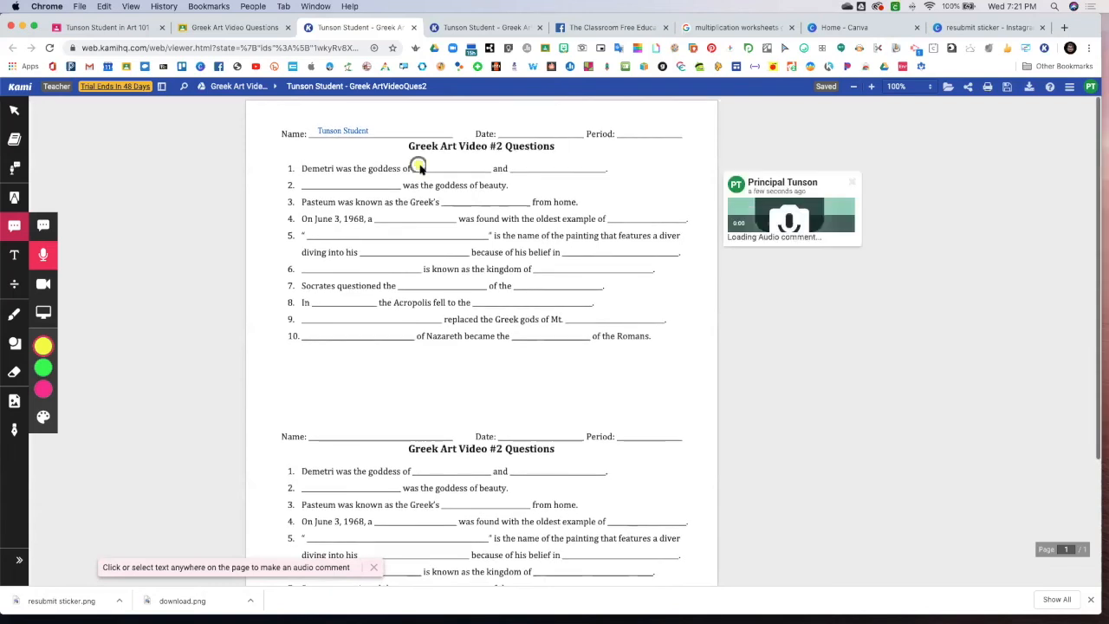
left_click(218, 111)
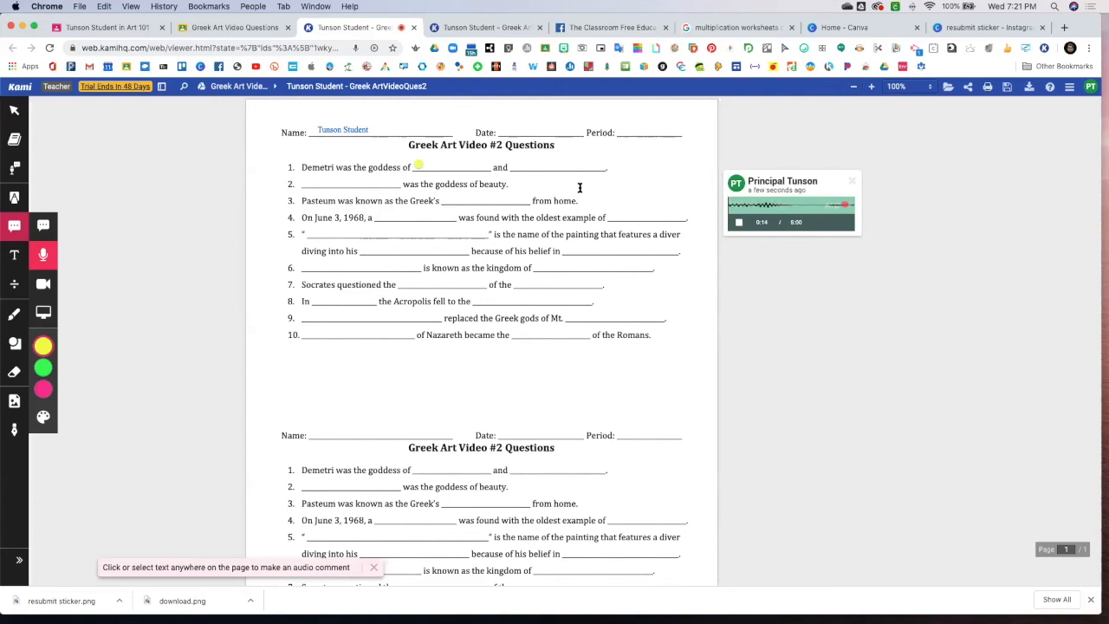
left_click(739, 221)
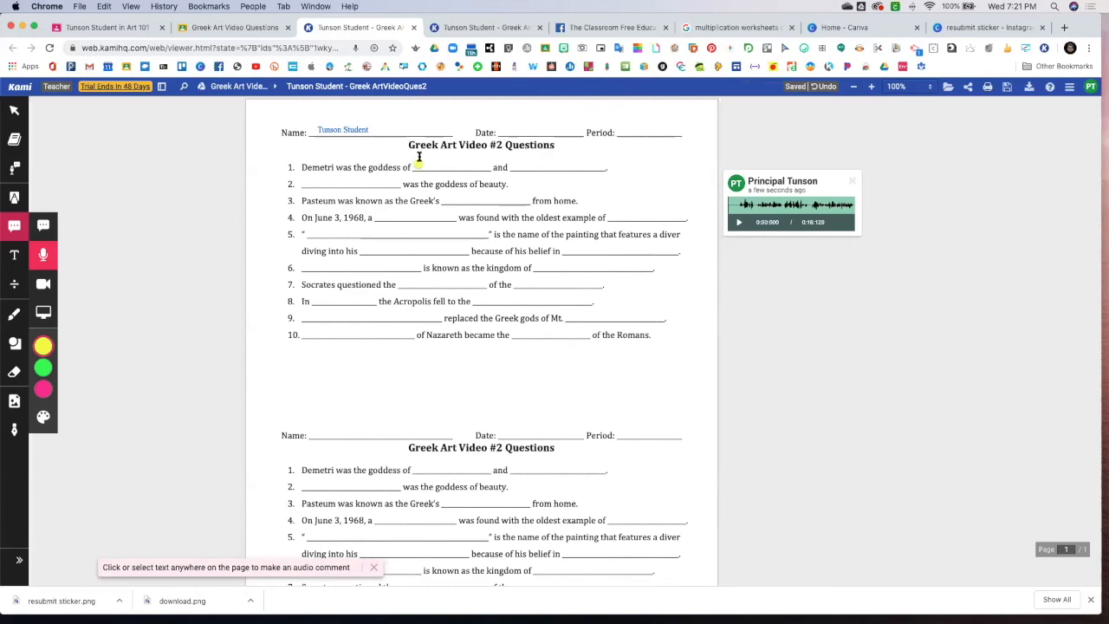
- Draw a looping red freehand line across questions 4 to 10 and the space beneath them on the upper worksheet
left_click(43, 283)
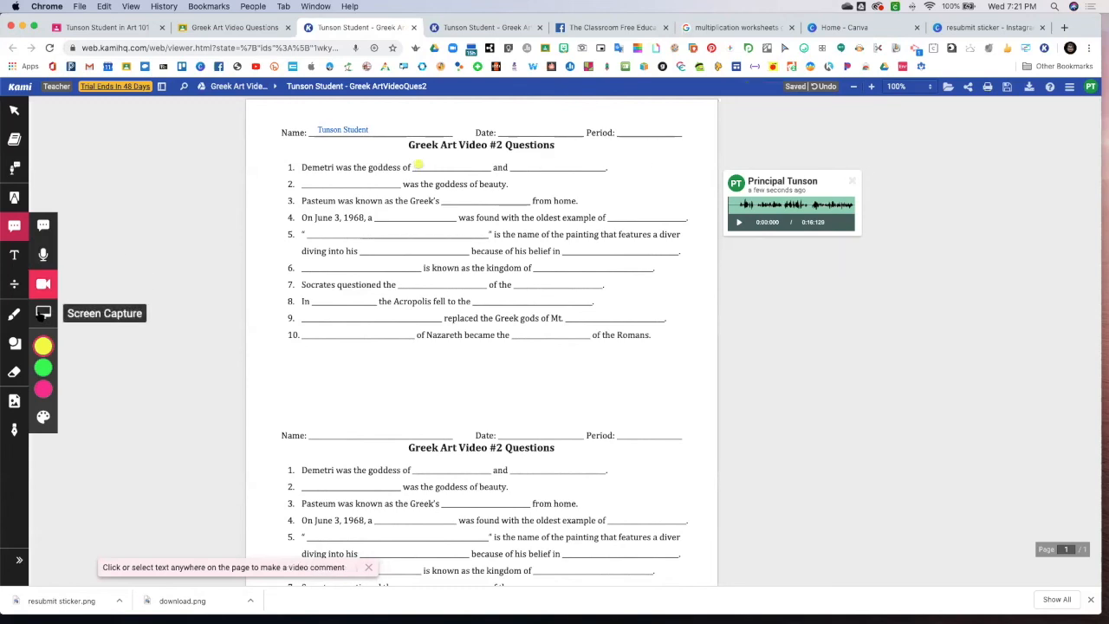
left_click(43, 315)
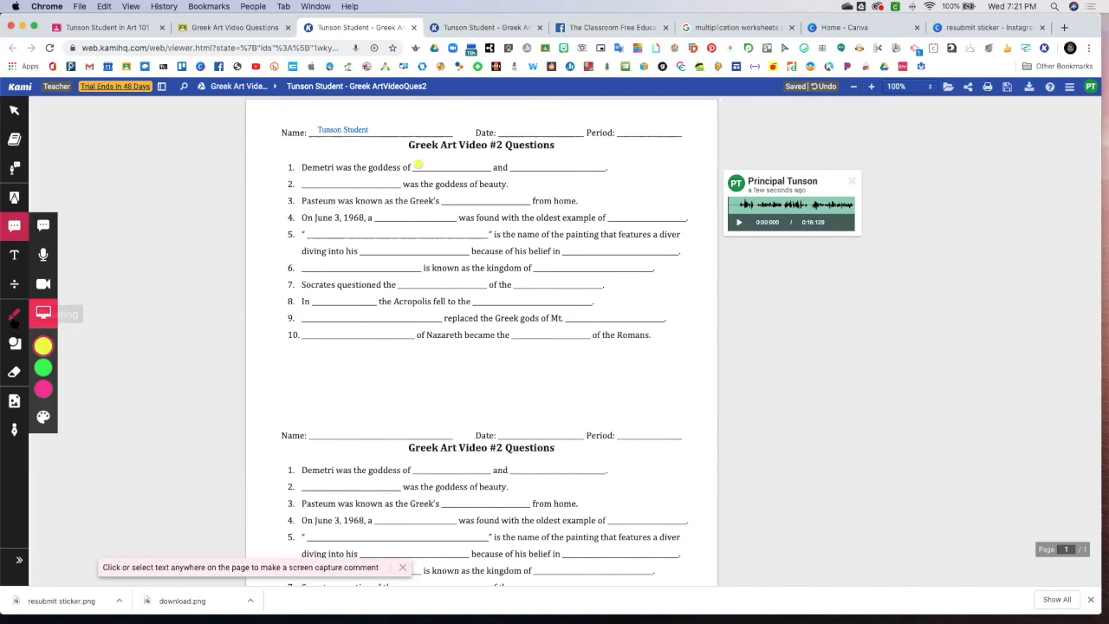
left_click(14, 314)
mouse_move(323, 376)
left_mouse_down()
mouse_move(396, 372)
mouse_move(468, 339)
mouse_move(526, 219)
mouse_move(409, 250)
left_mouse_up()
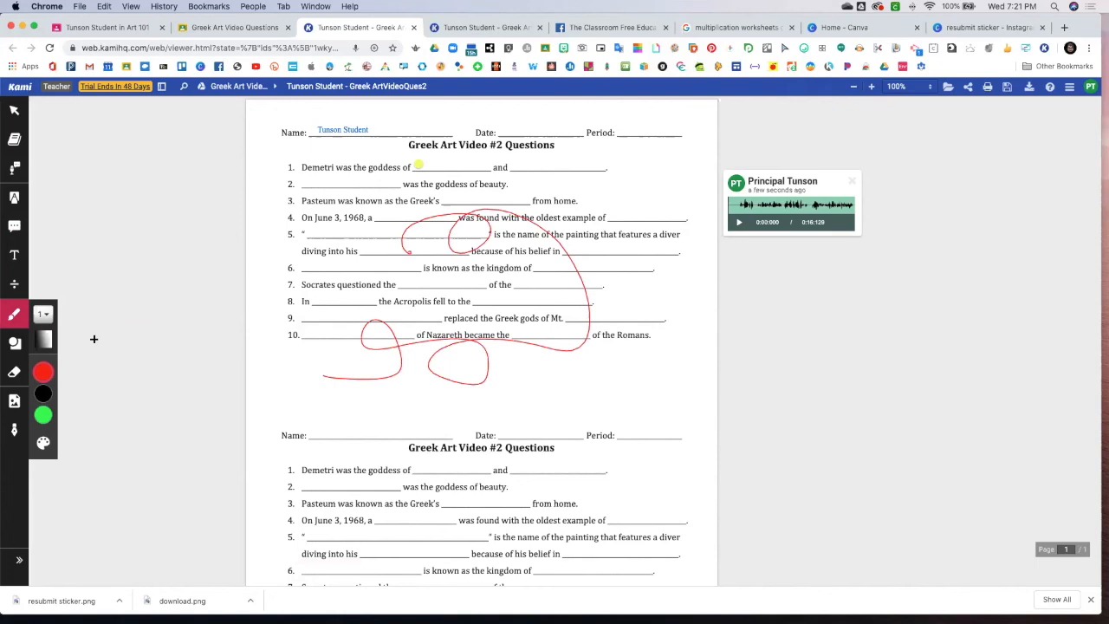
- View the shape tools and the options for adding a signature, then dismiss the signature dialog and look over the marked worksheet
left_click(13, 342)
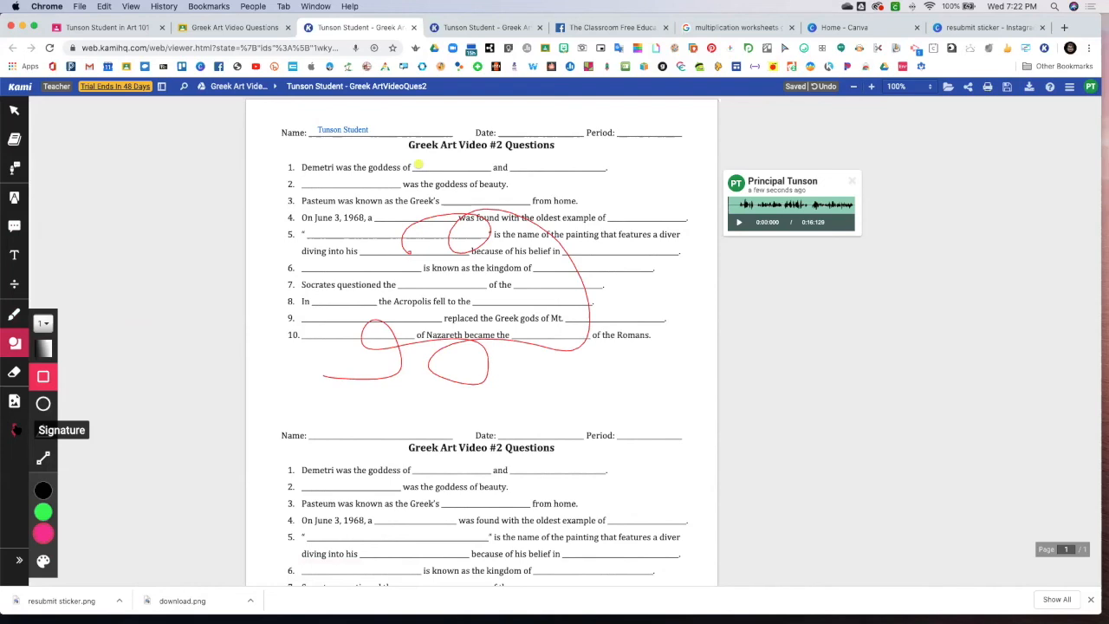
left_click(15, 430)
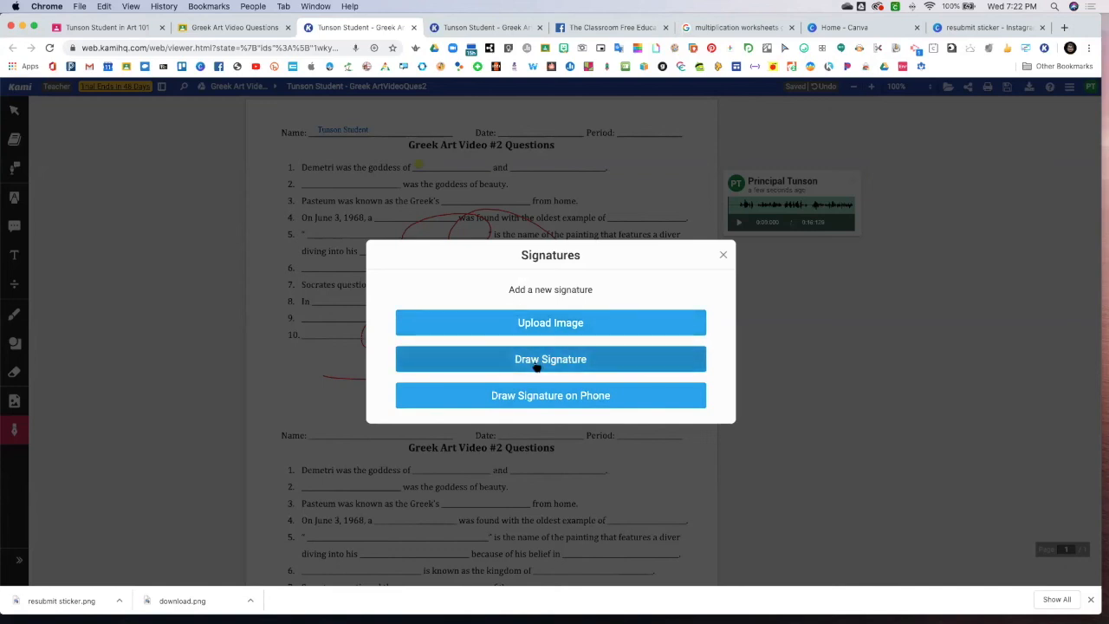
left_click(723, 254)
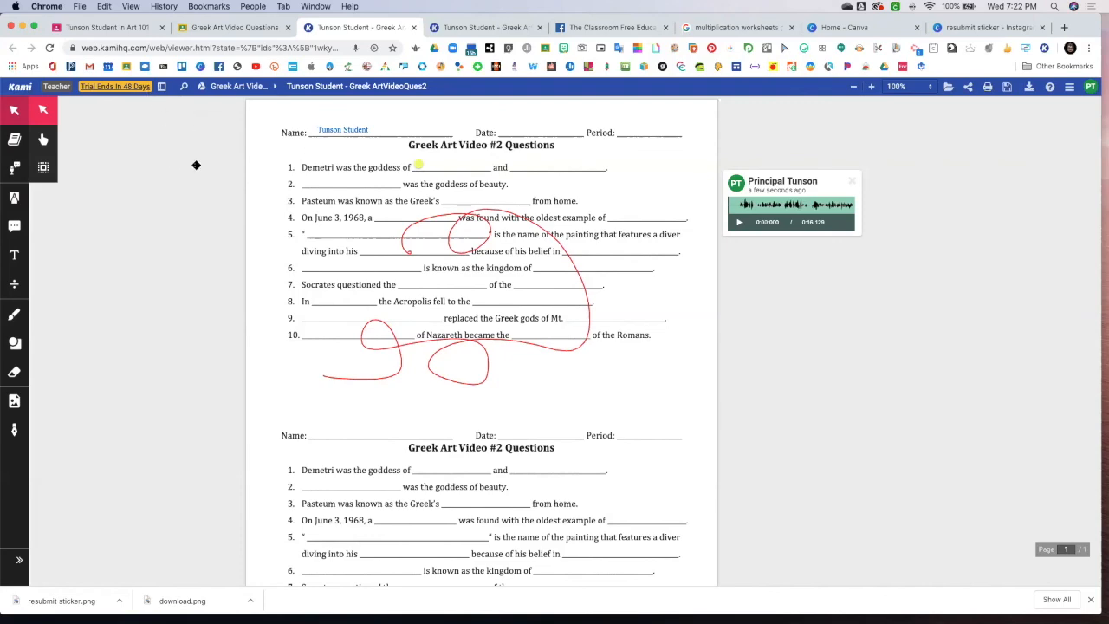
scroll(428, 257, "up", 1)
scroll(428, 256, "down", 1)
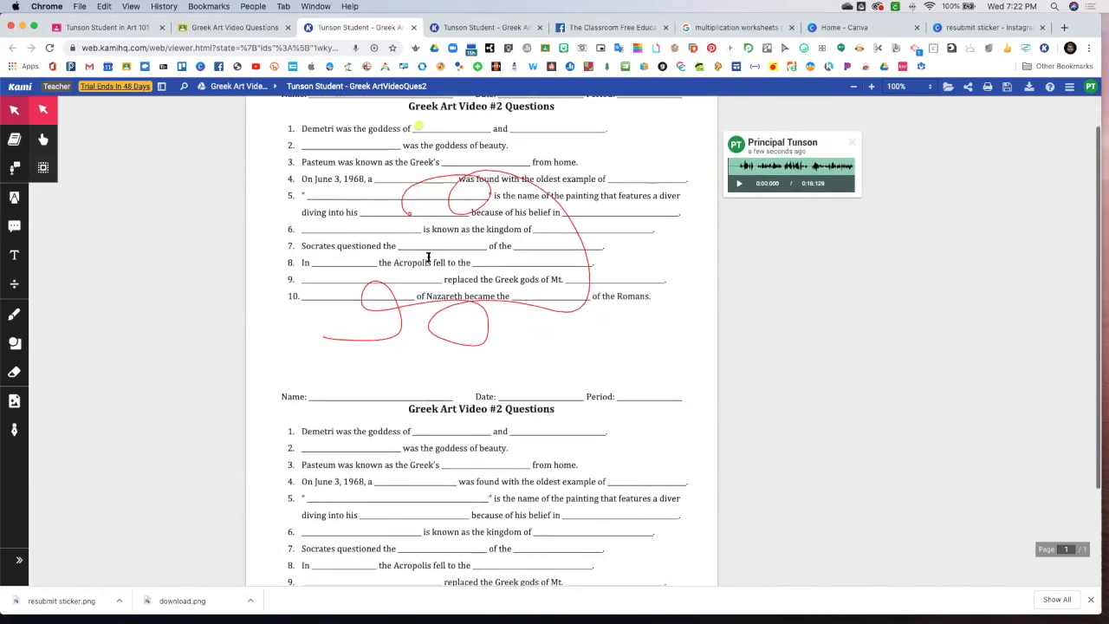
scroll(428, 256, "up", 1)
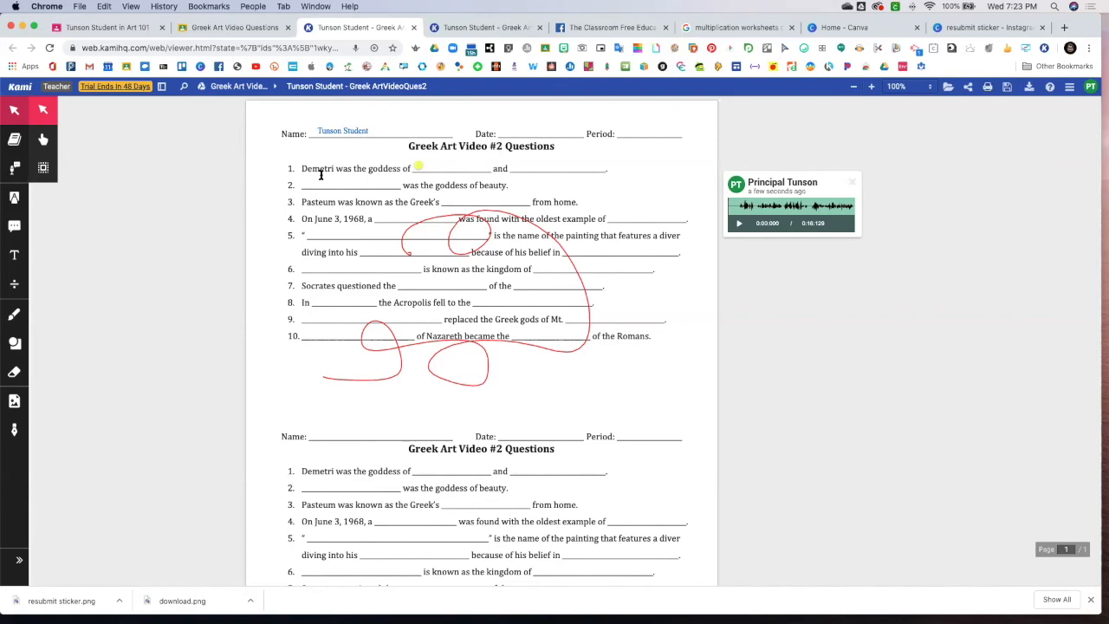
- Return to the Art 101 classwork in Google Classroom and view the blank Kami assignment form, closing it without assigning
left_click(119, 28)
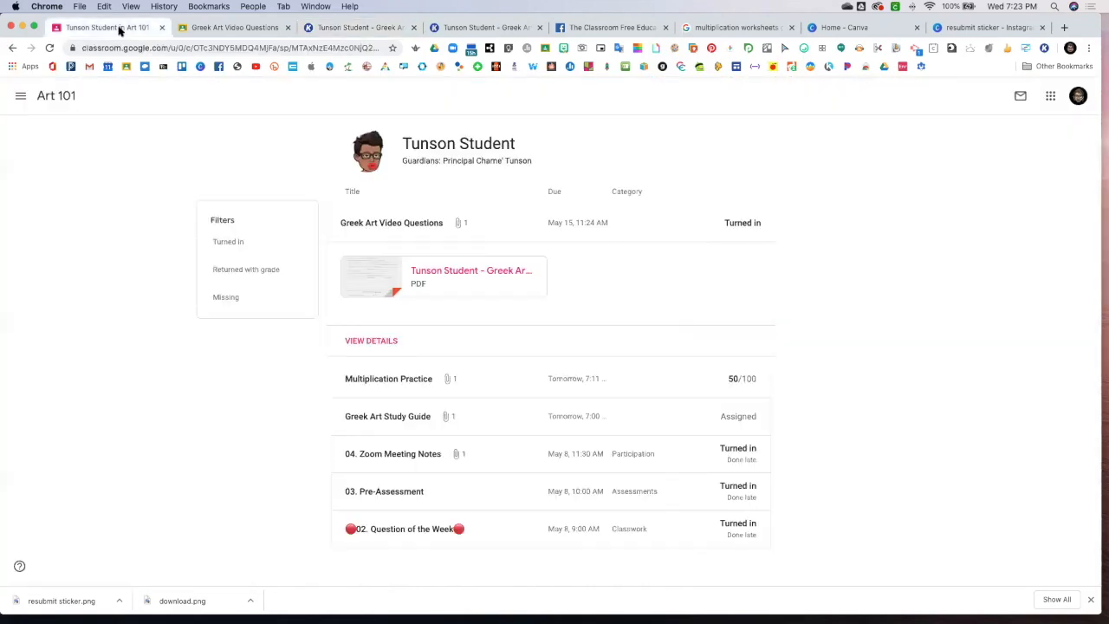
left_click(21, 96)
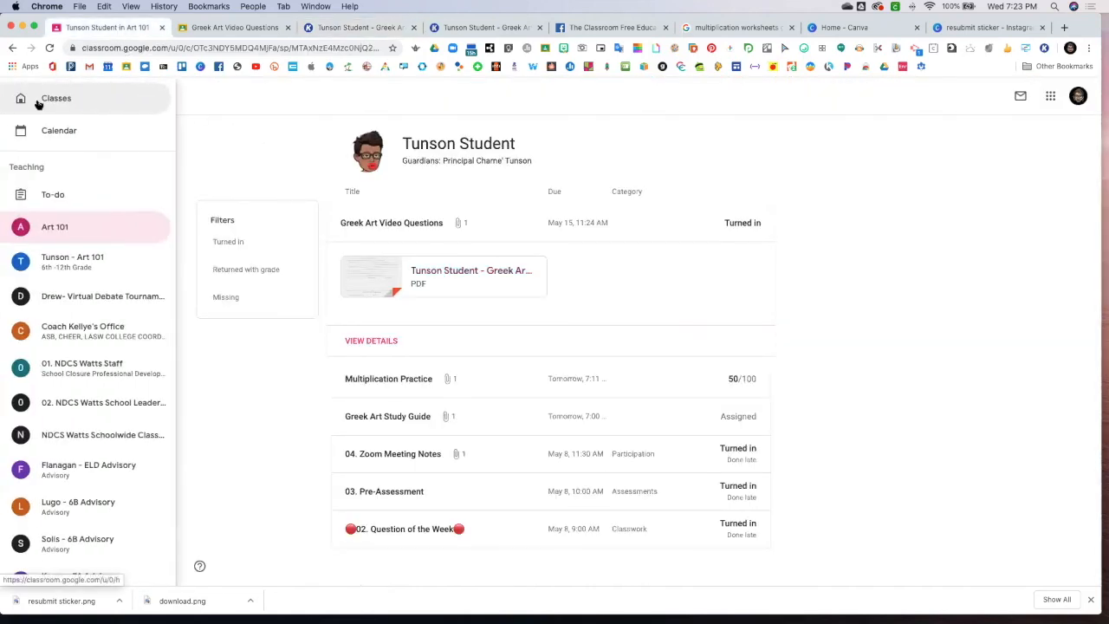
left_click(55, 227)
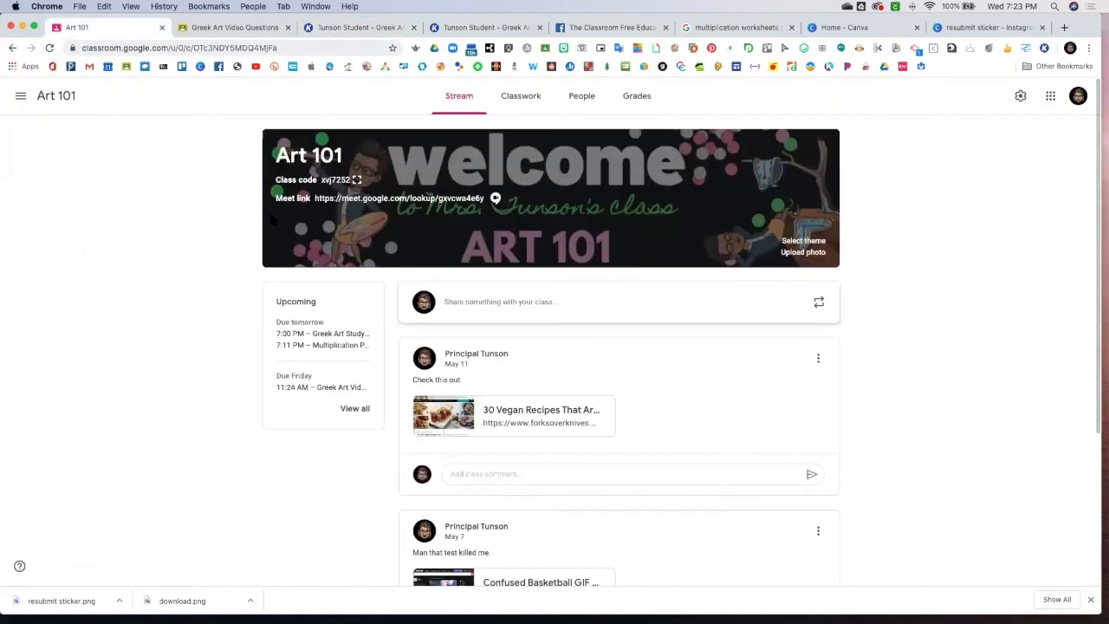
left_click(526, 101)
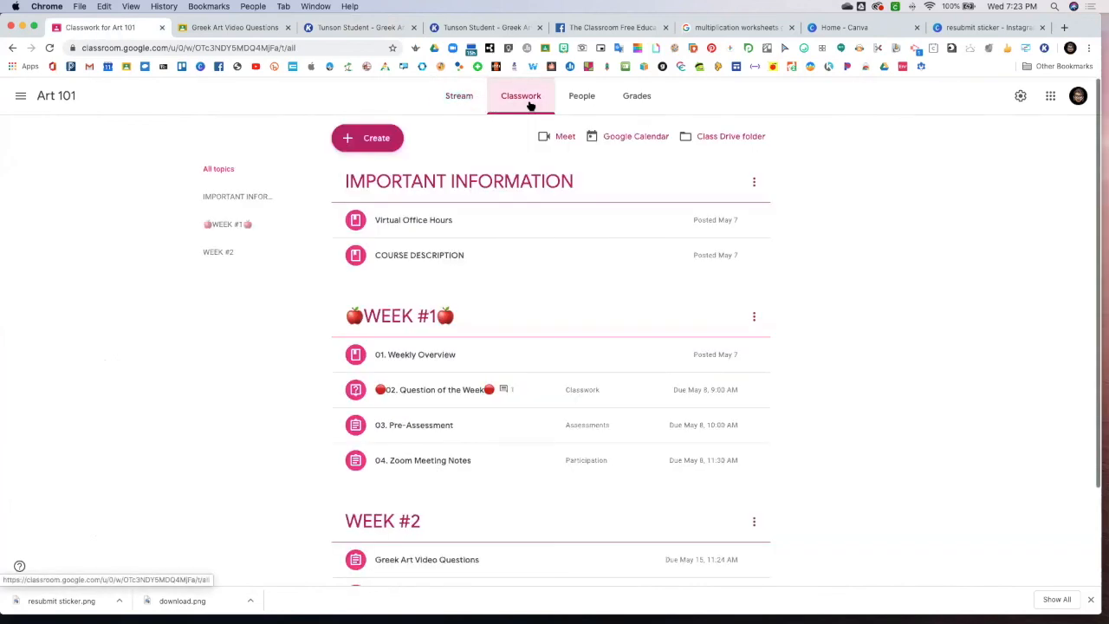
left_click(377, 140)
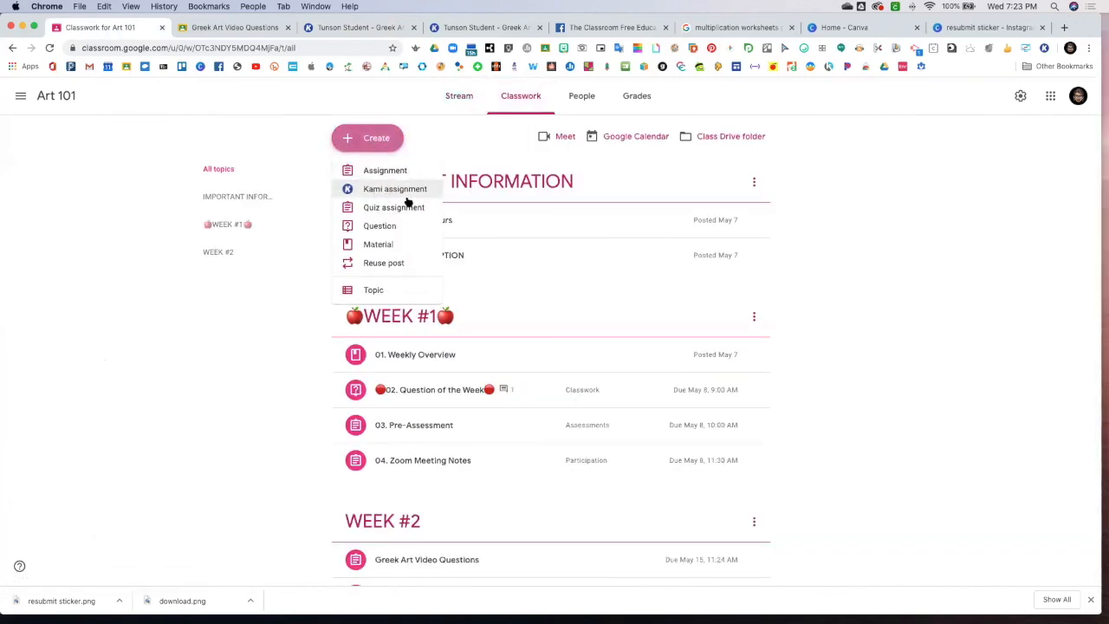
left_click(393, 190)
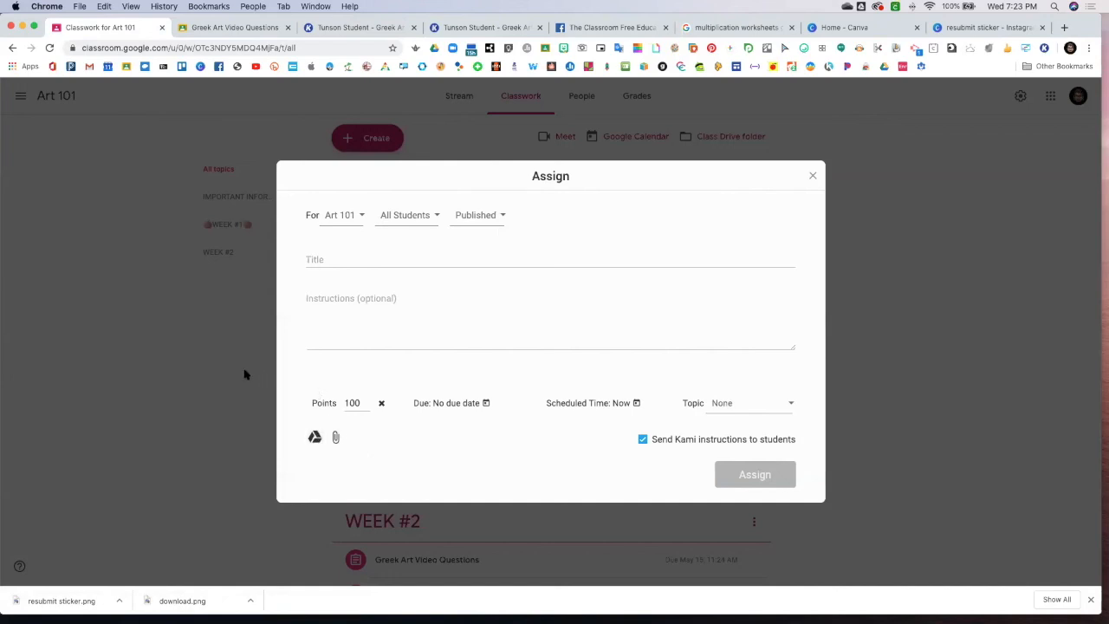
left_click(813, 178)
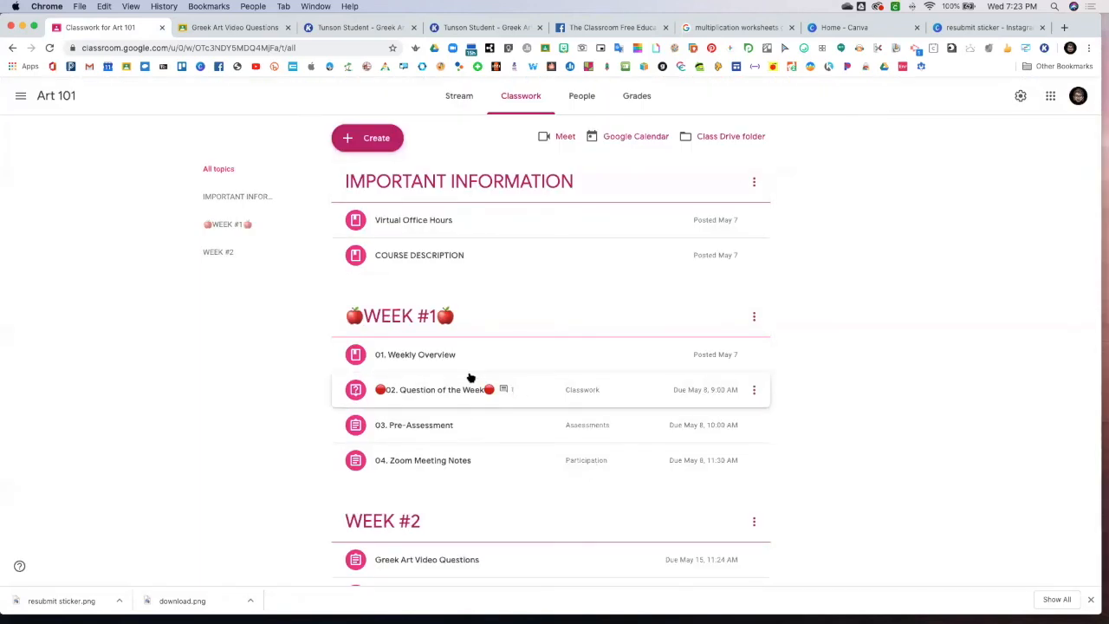
- View the student work for 04. Zoom Meeting Notes, then return to the student's Greek Art Video Questions submission
scroll(453, 383, "down", 3)
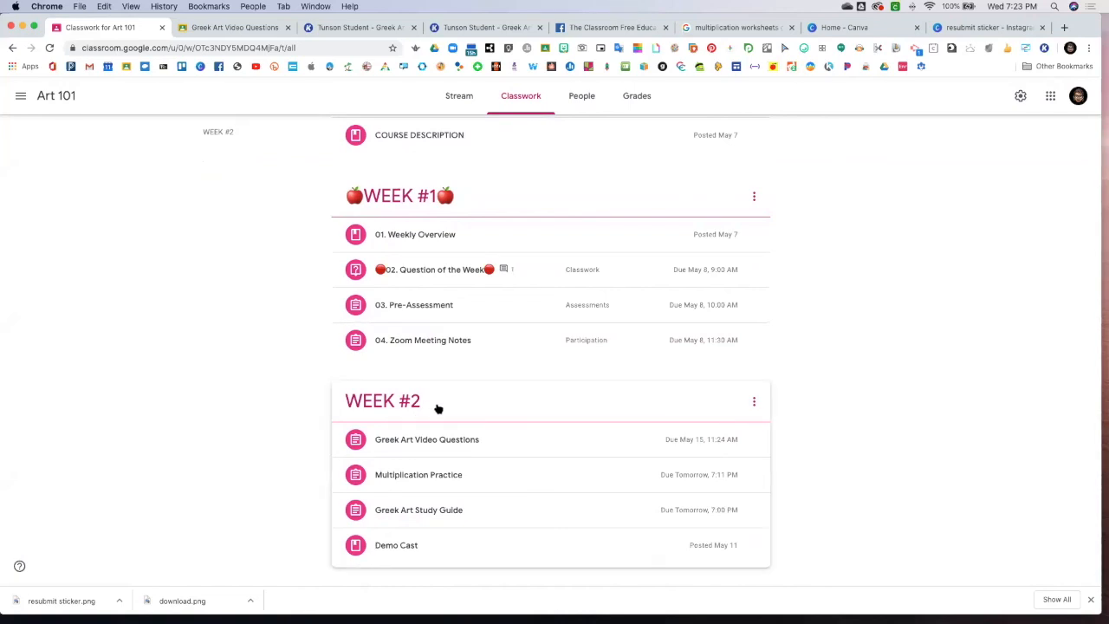
left_click(440, 336)
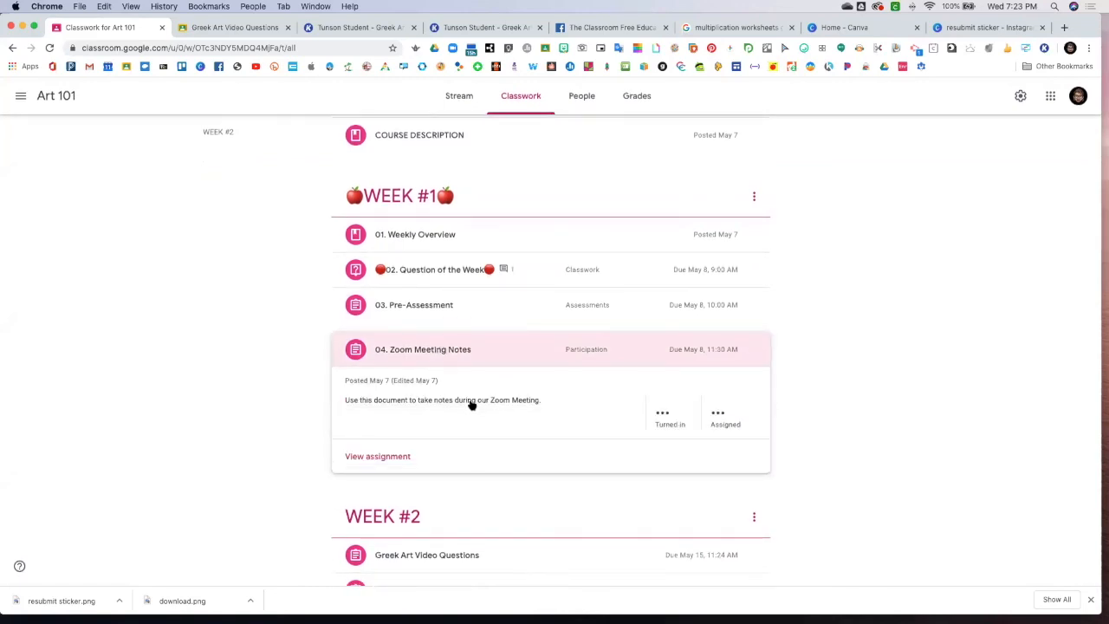
left_click(384, 457)
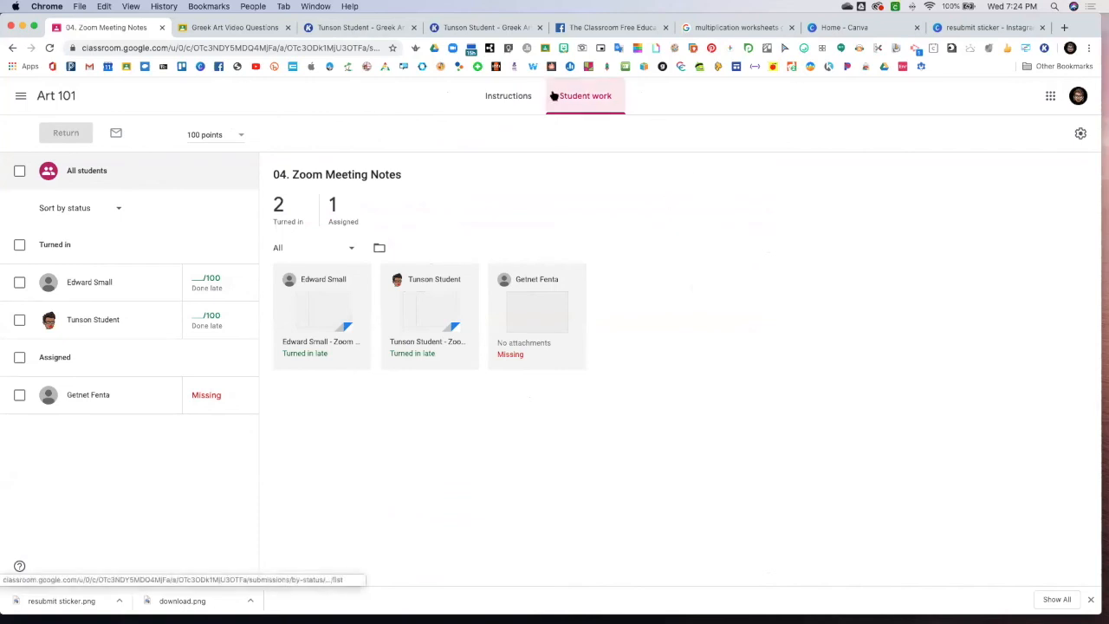
left_click(252, 32)
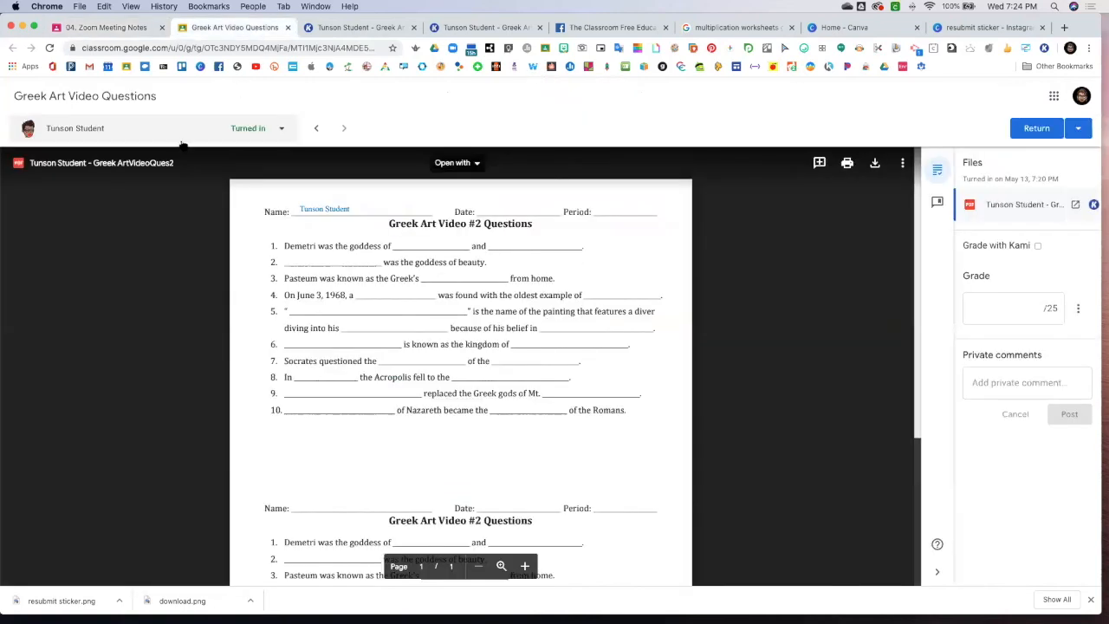